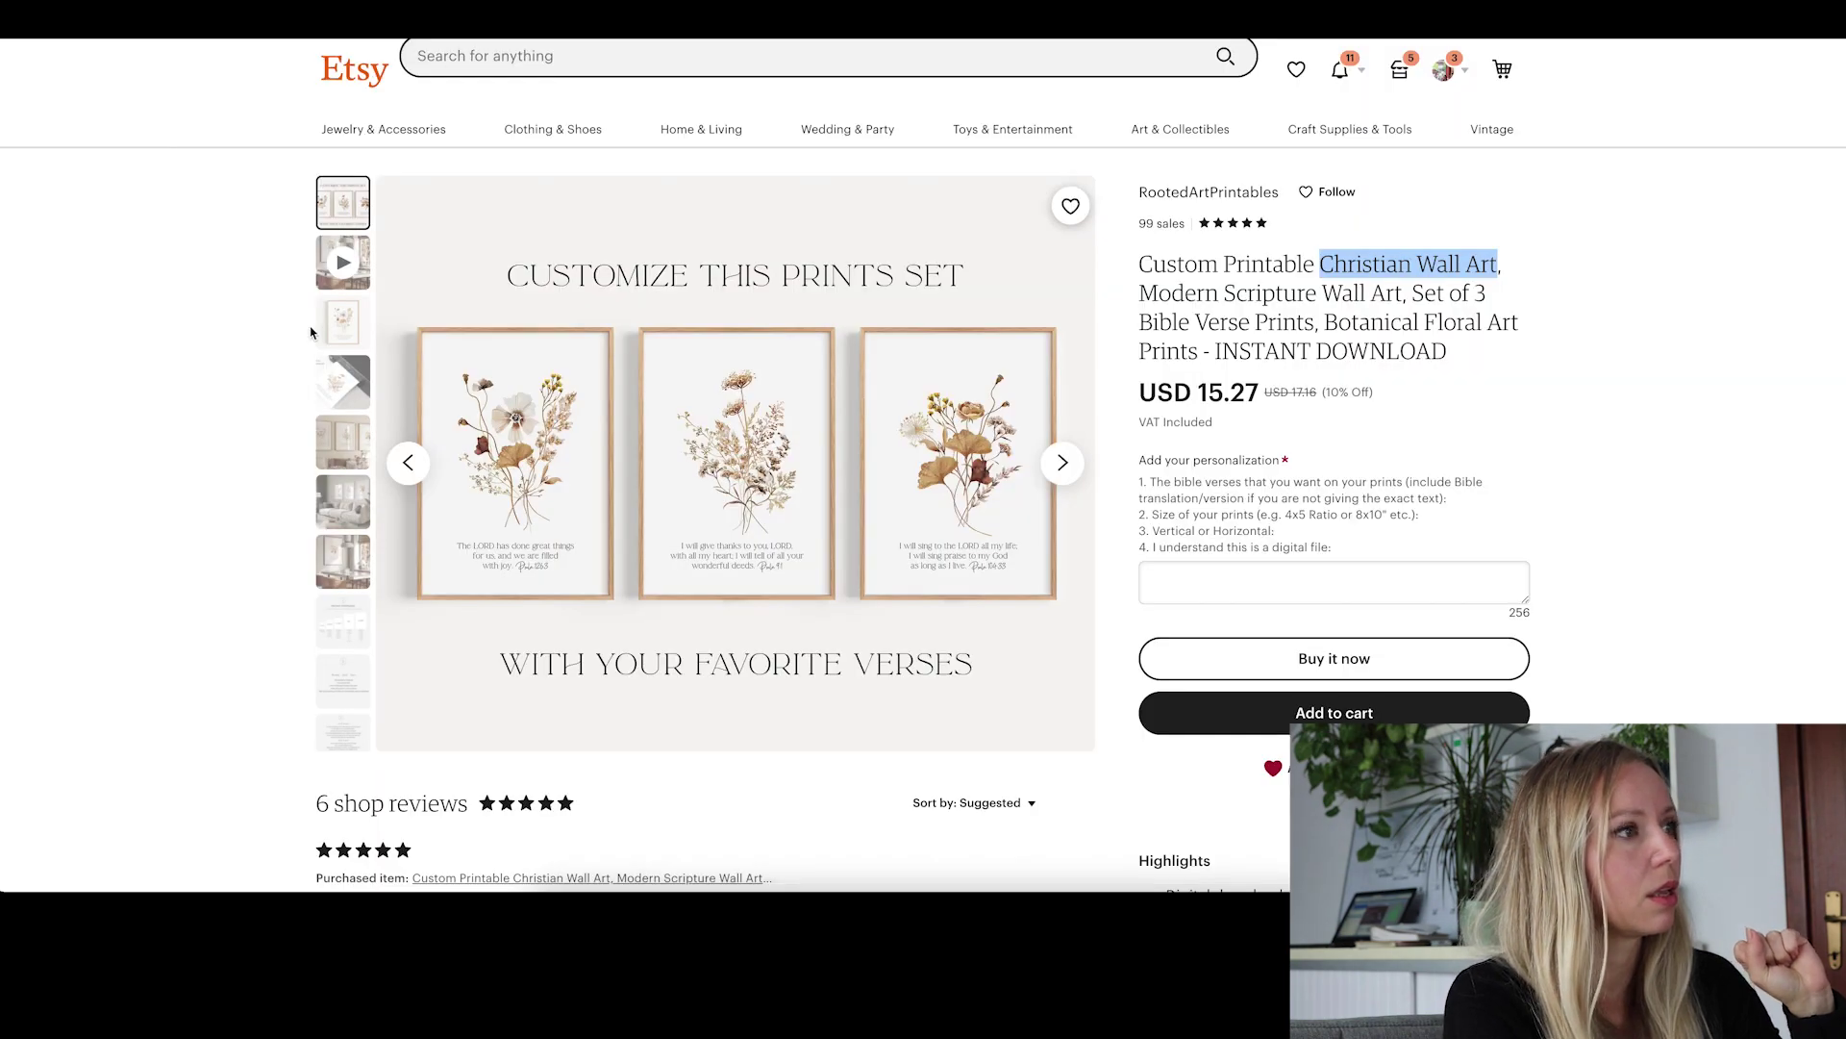
- Look over the Christian wall art listing's reviews and highlights, and expand its full item description
scroll(309, 332, "down", 2)
scroll(309, 331, "down", 3)
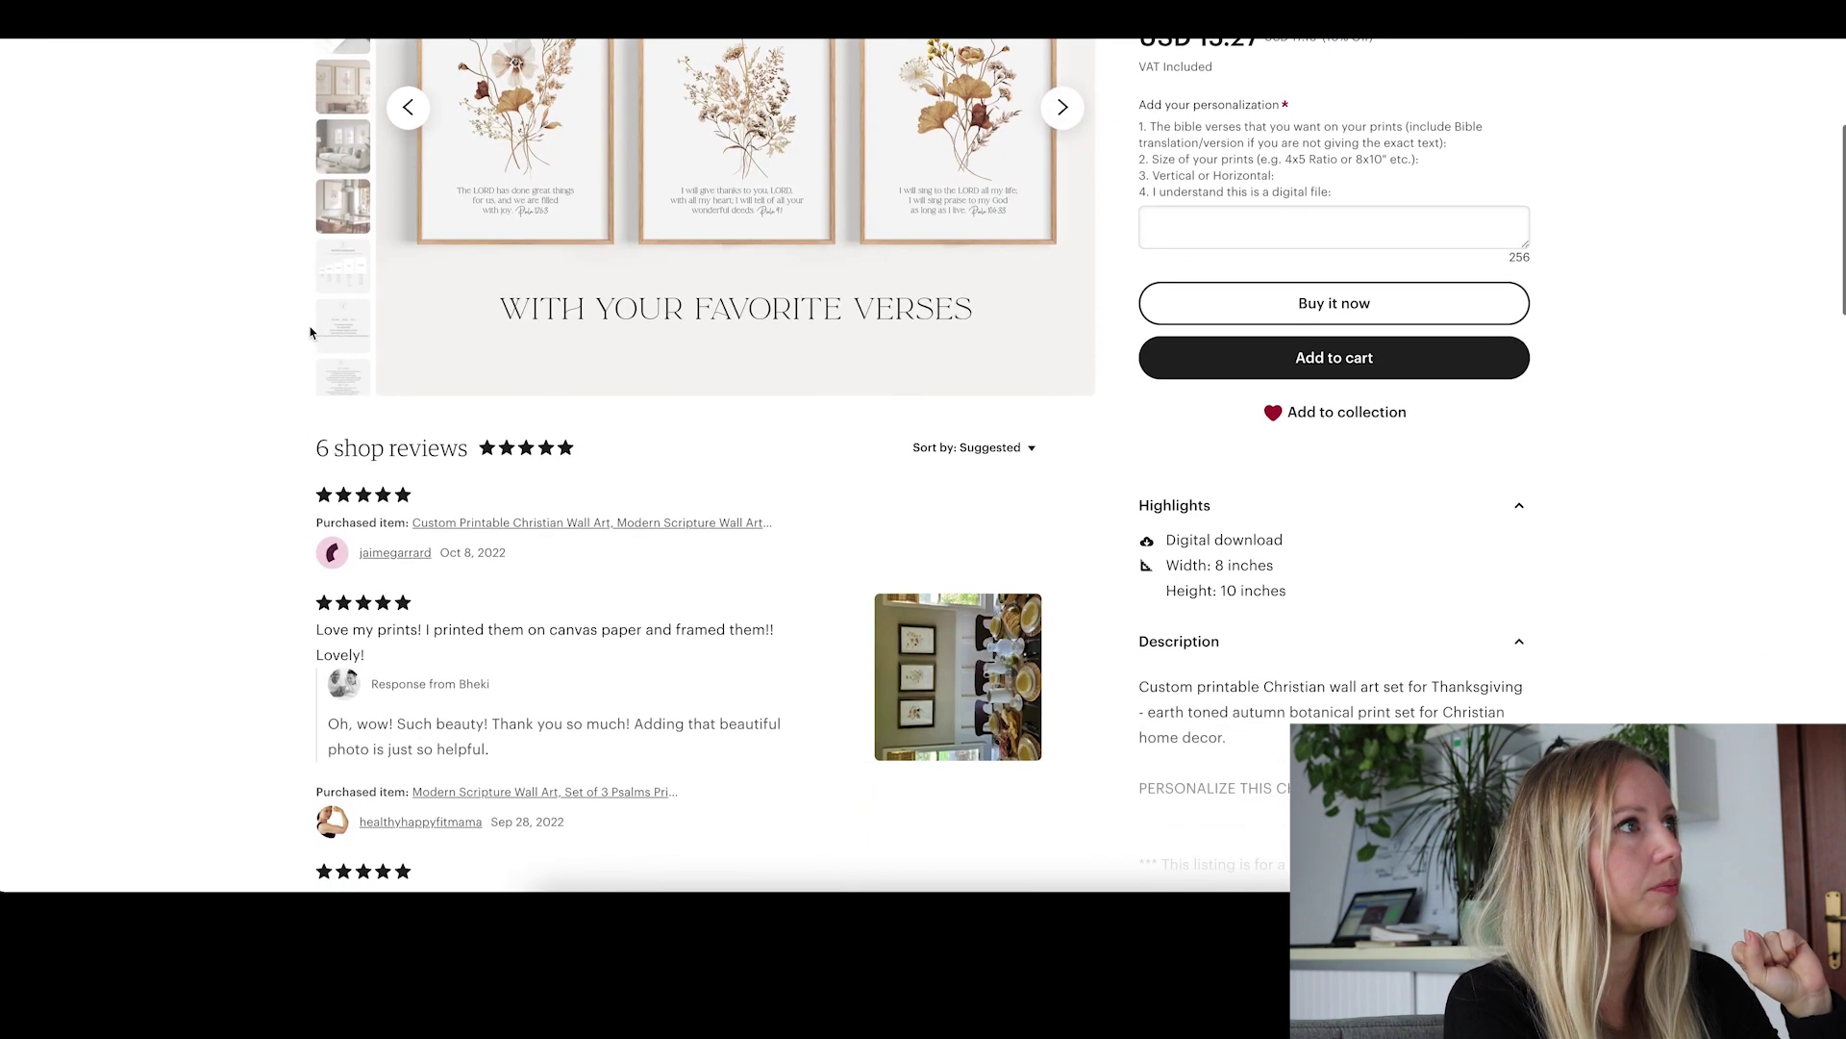
scroll(310, 332, "up", 2)
scroll(310, 332, "down", 6)
scroll(310, 332, "down", 1)
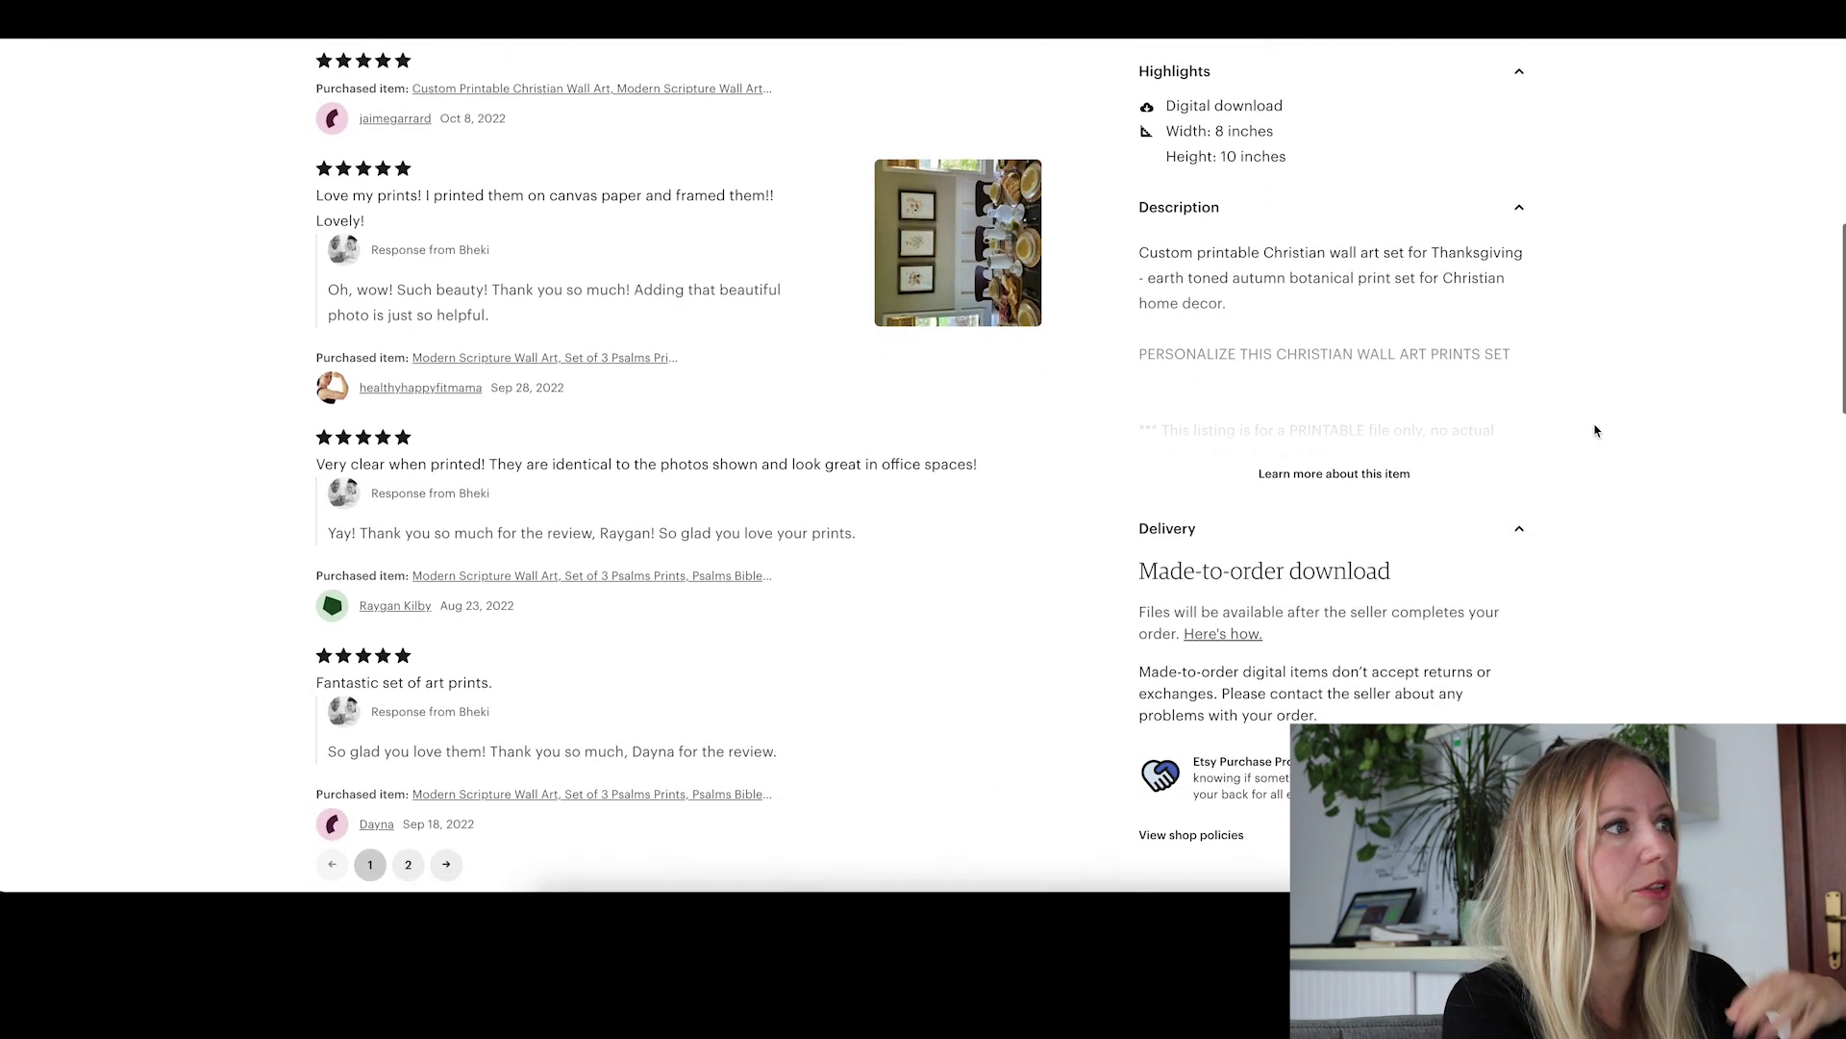
left_click(1342, 475)
- Review the highlights and the opening lines of the Christian wall art listing's description for keyword use
scroll(1650, 334, "up", 2)
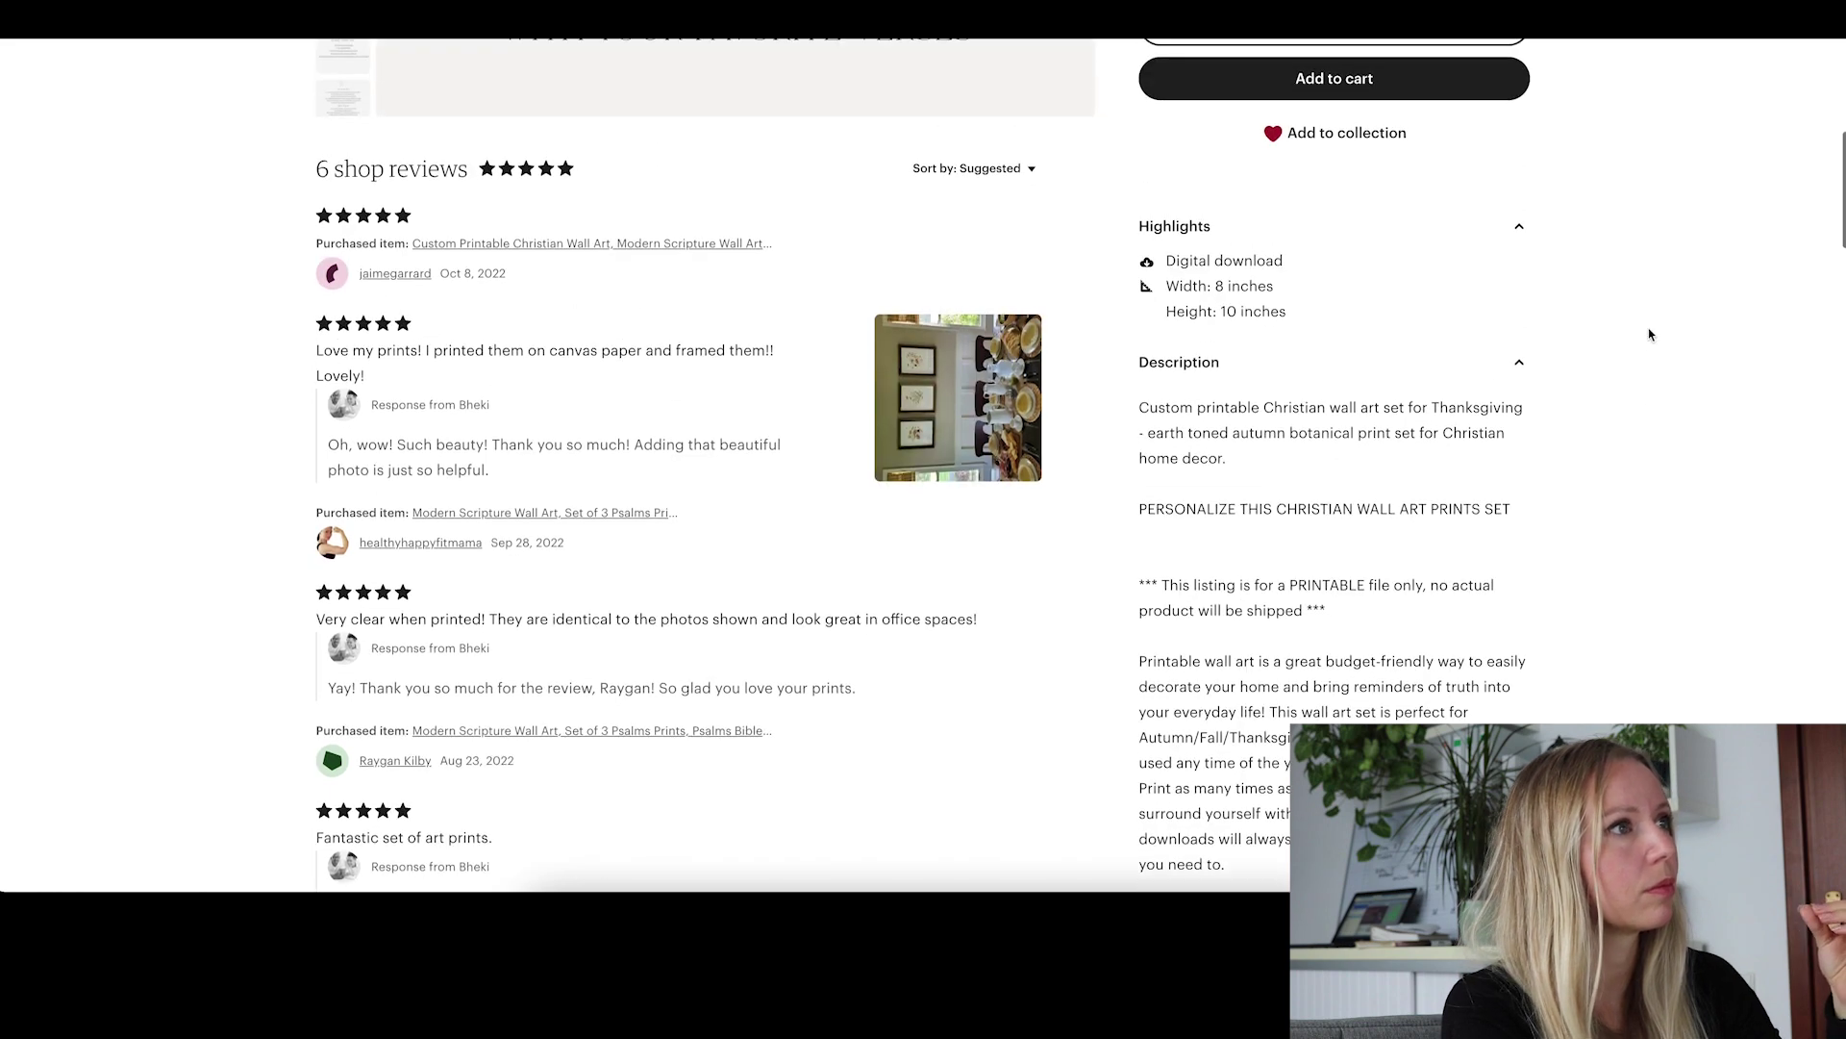
scroll(1651, 334, "down", 1)
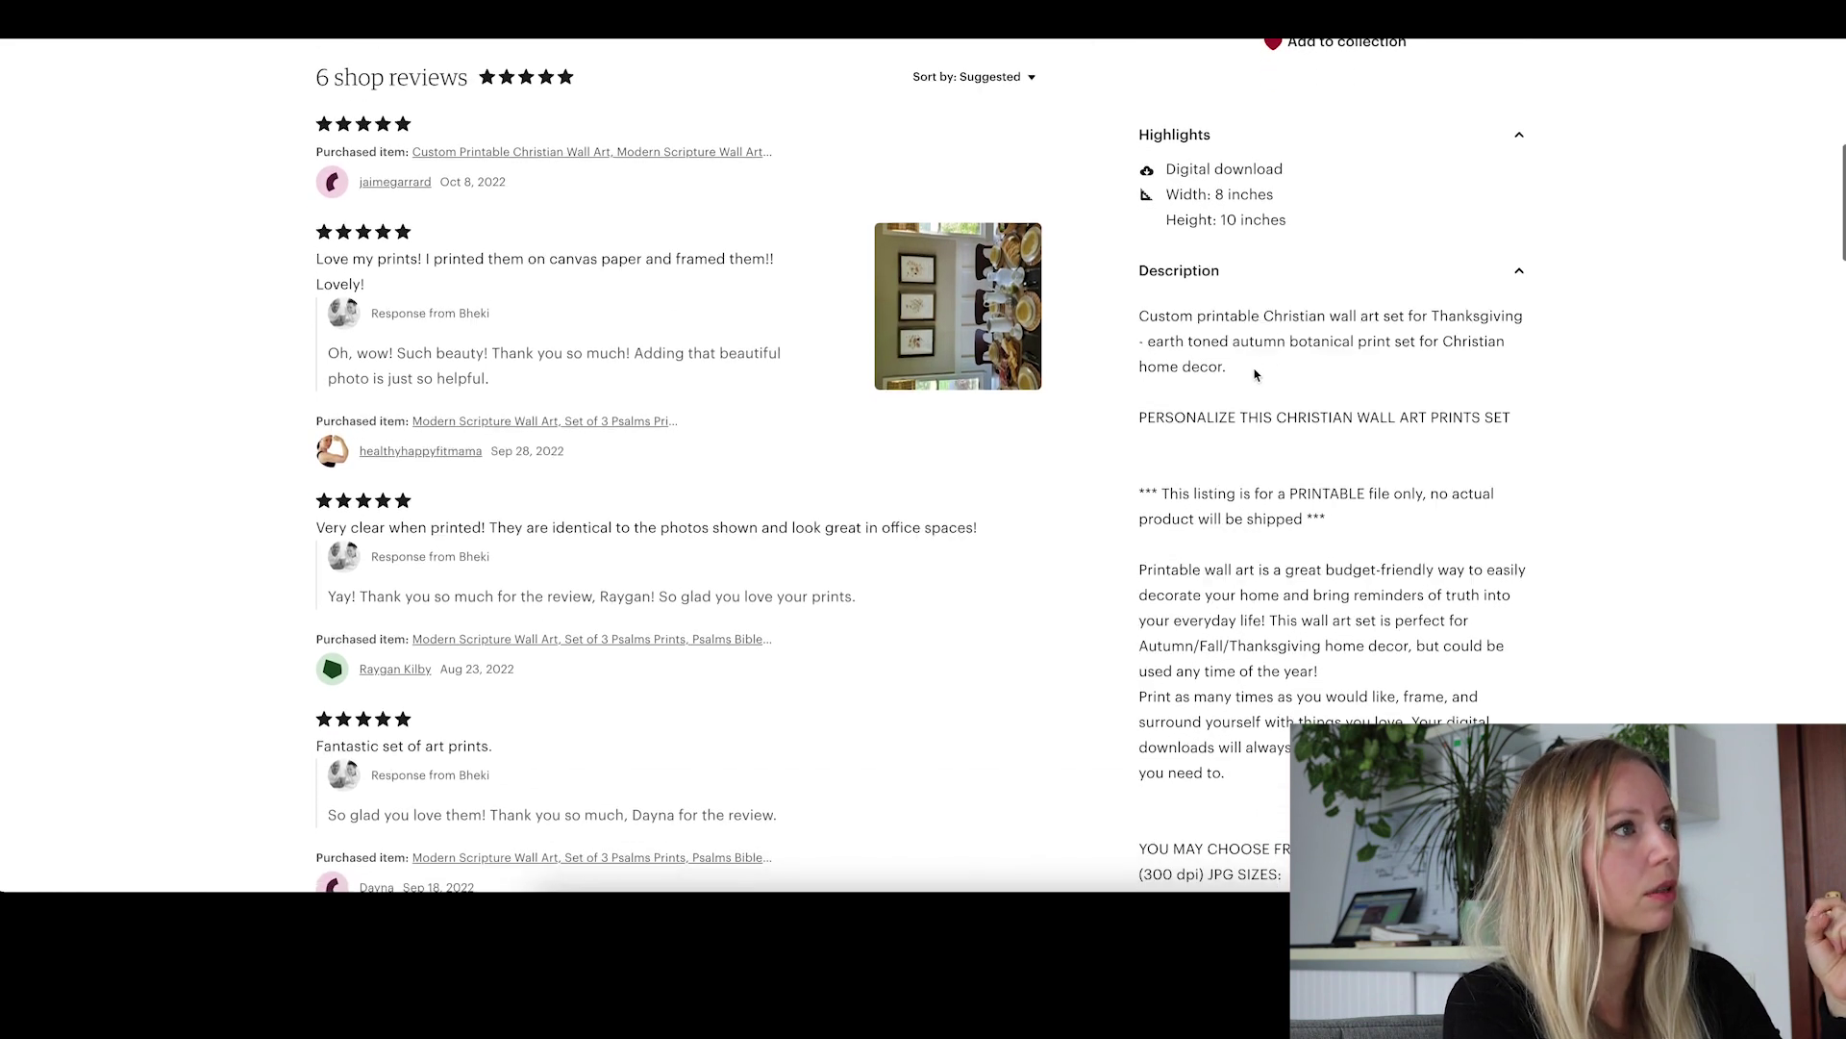
scroll(1284, 338, "up", 5)
scroll(1255, 368, "down", 1)
scroll(1255, 367, "down", 5)
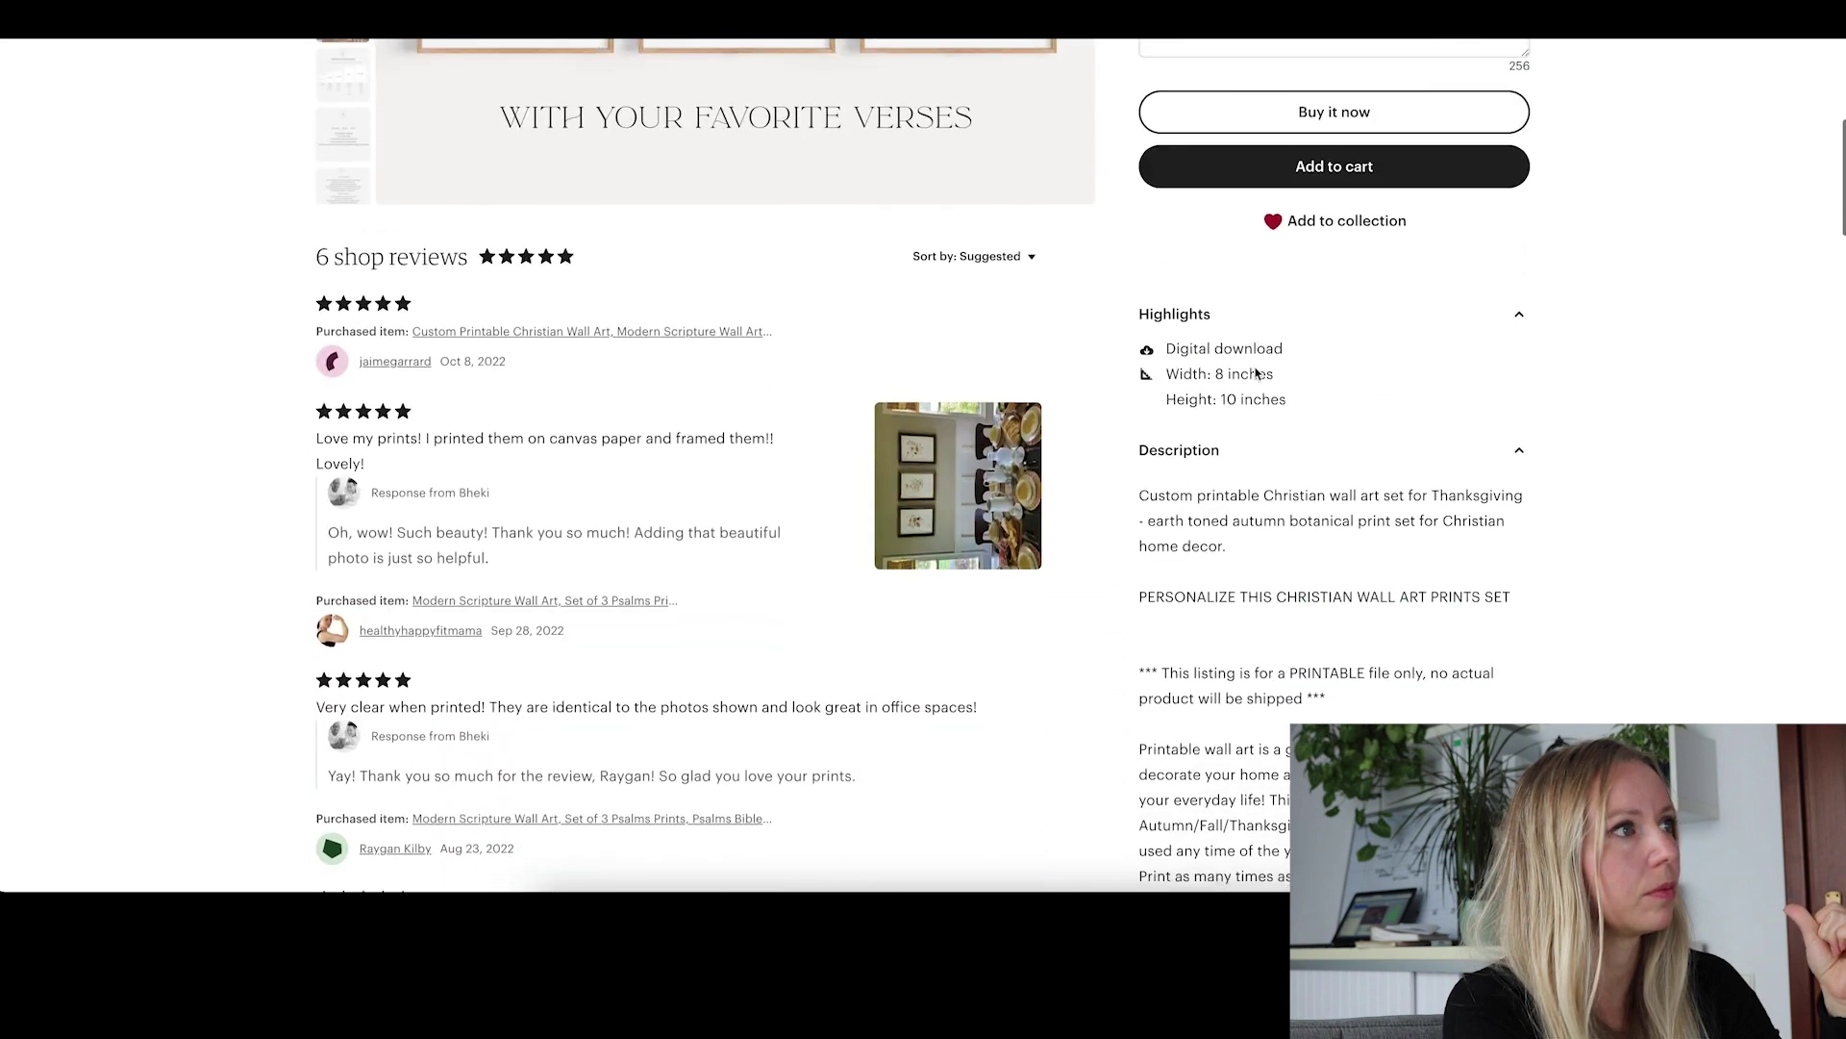
mouse_move(1139, 320)
left_mouse_down()
mouse_move(1512, 320)
mouse_move(1151, 320)
left_mouse_up()
left_click(1284, 369)
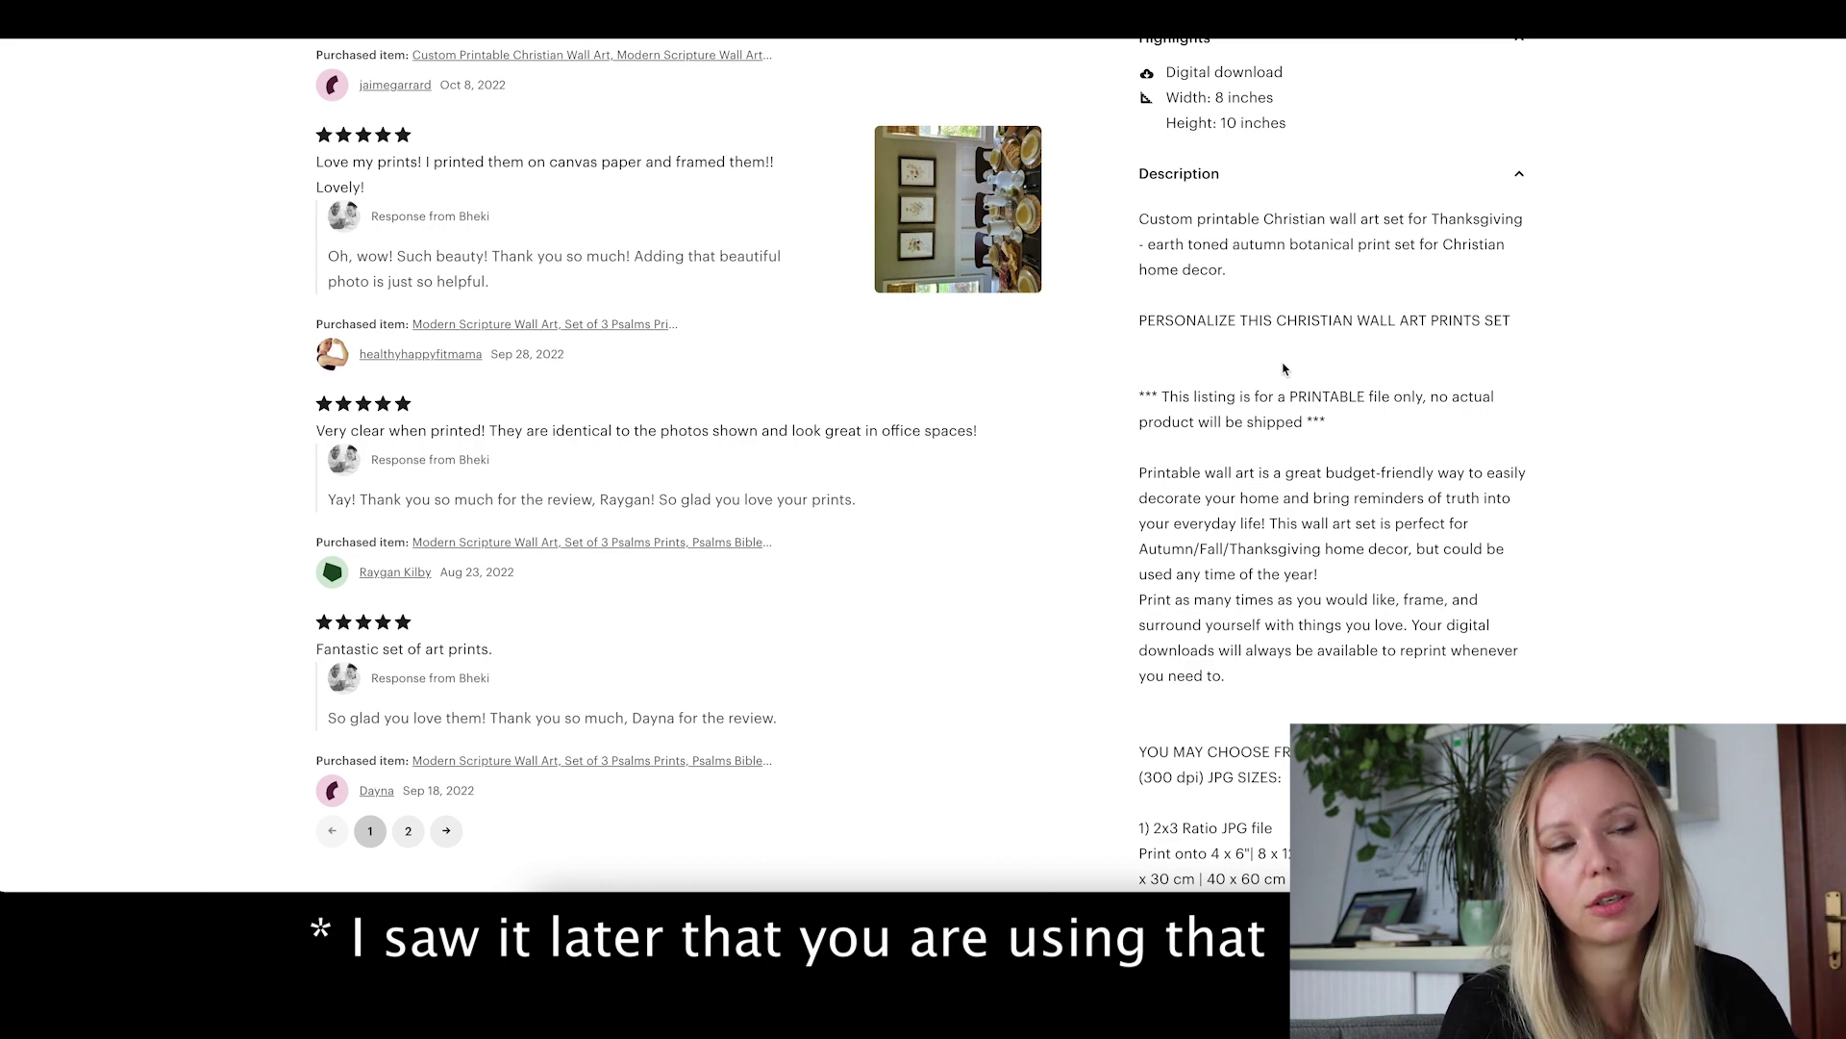
- Read the rest of the listing's description, covering print sizes, printing advice, download instructions, notes and terms of use
scroll(1284, 369, "down", 3)
mouse_move(1144, 135)
left_mouse_down()
mouse_move(1345, 173)
mouse_move(1135, 136)
mouse_move(1149, 127)
left_mouse_up()
left_click(1228, 282)
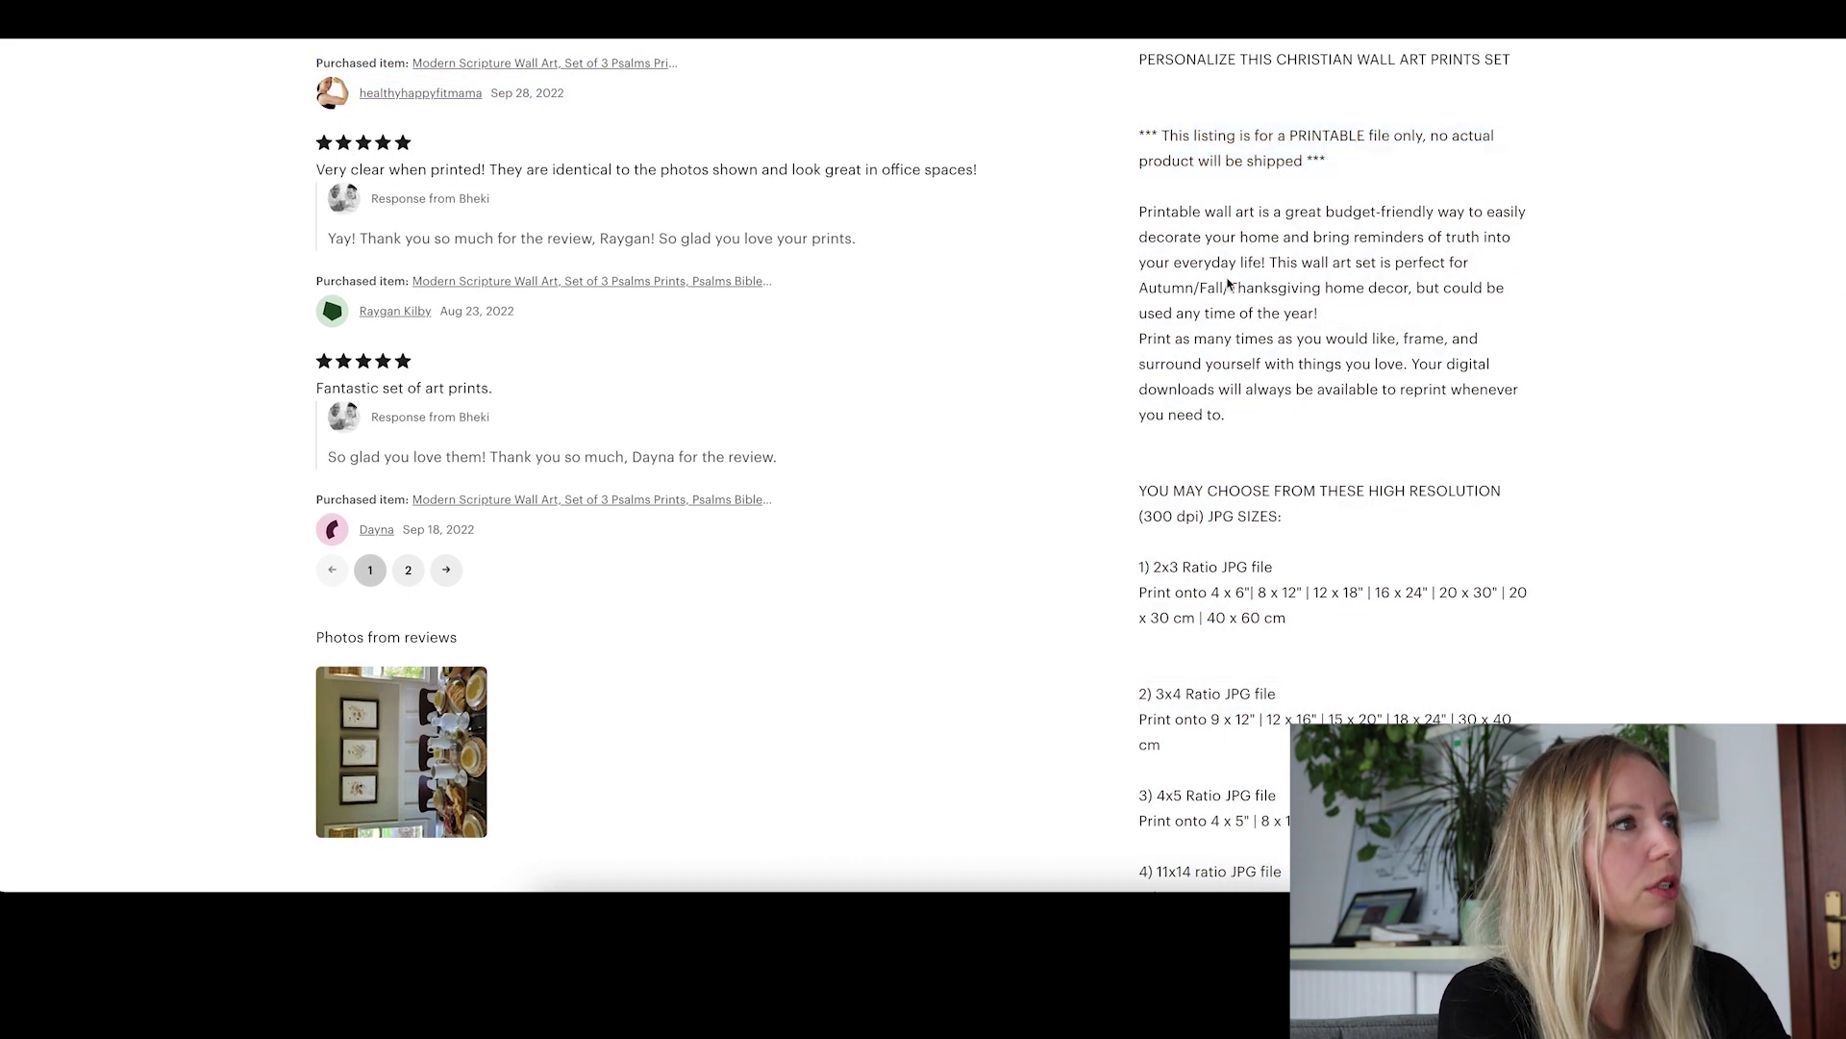
scroll(1229, 282, "down", 5)
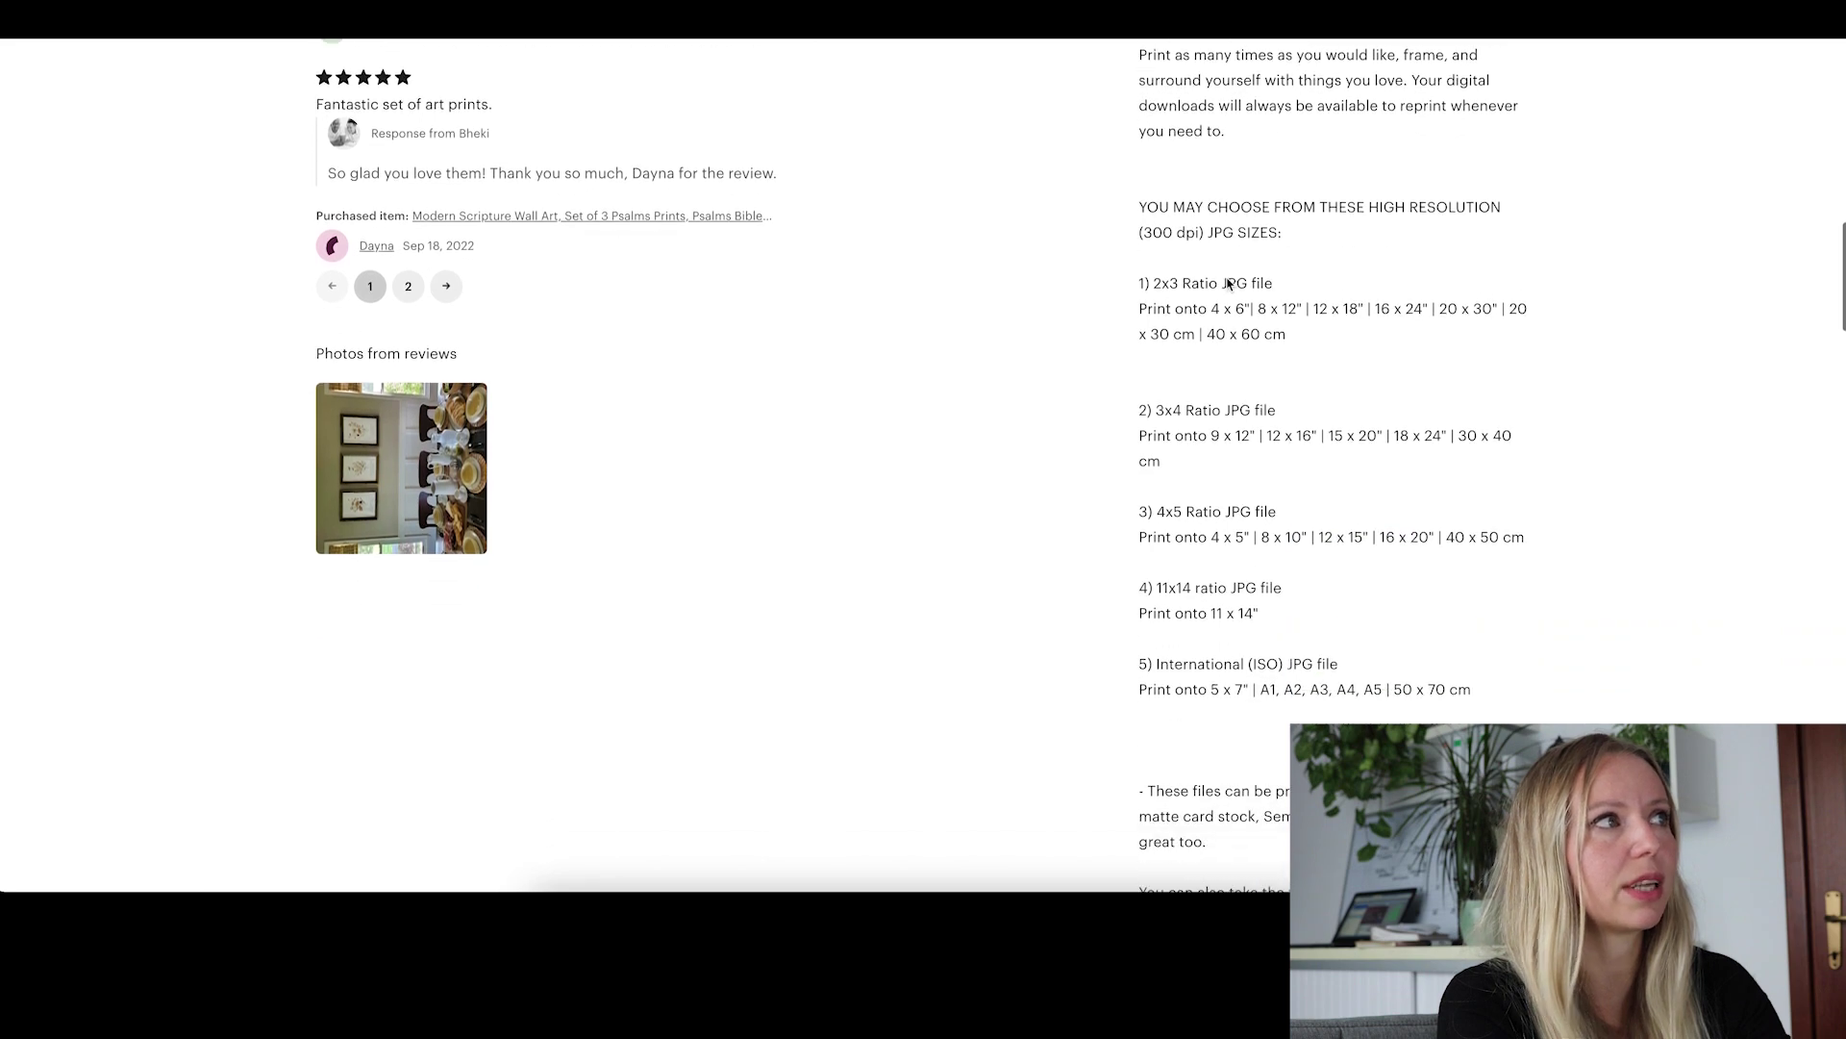
scroll(1228, 281, "down", 3)
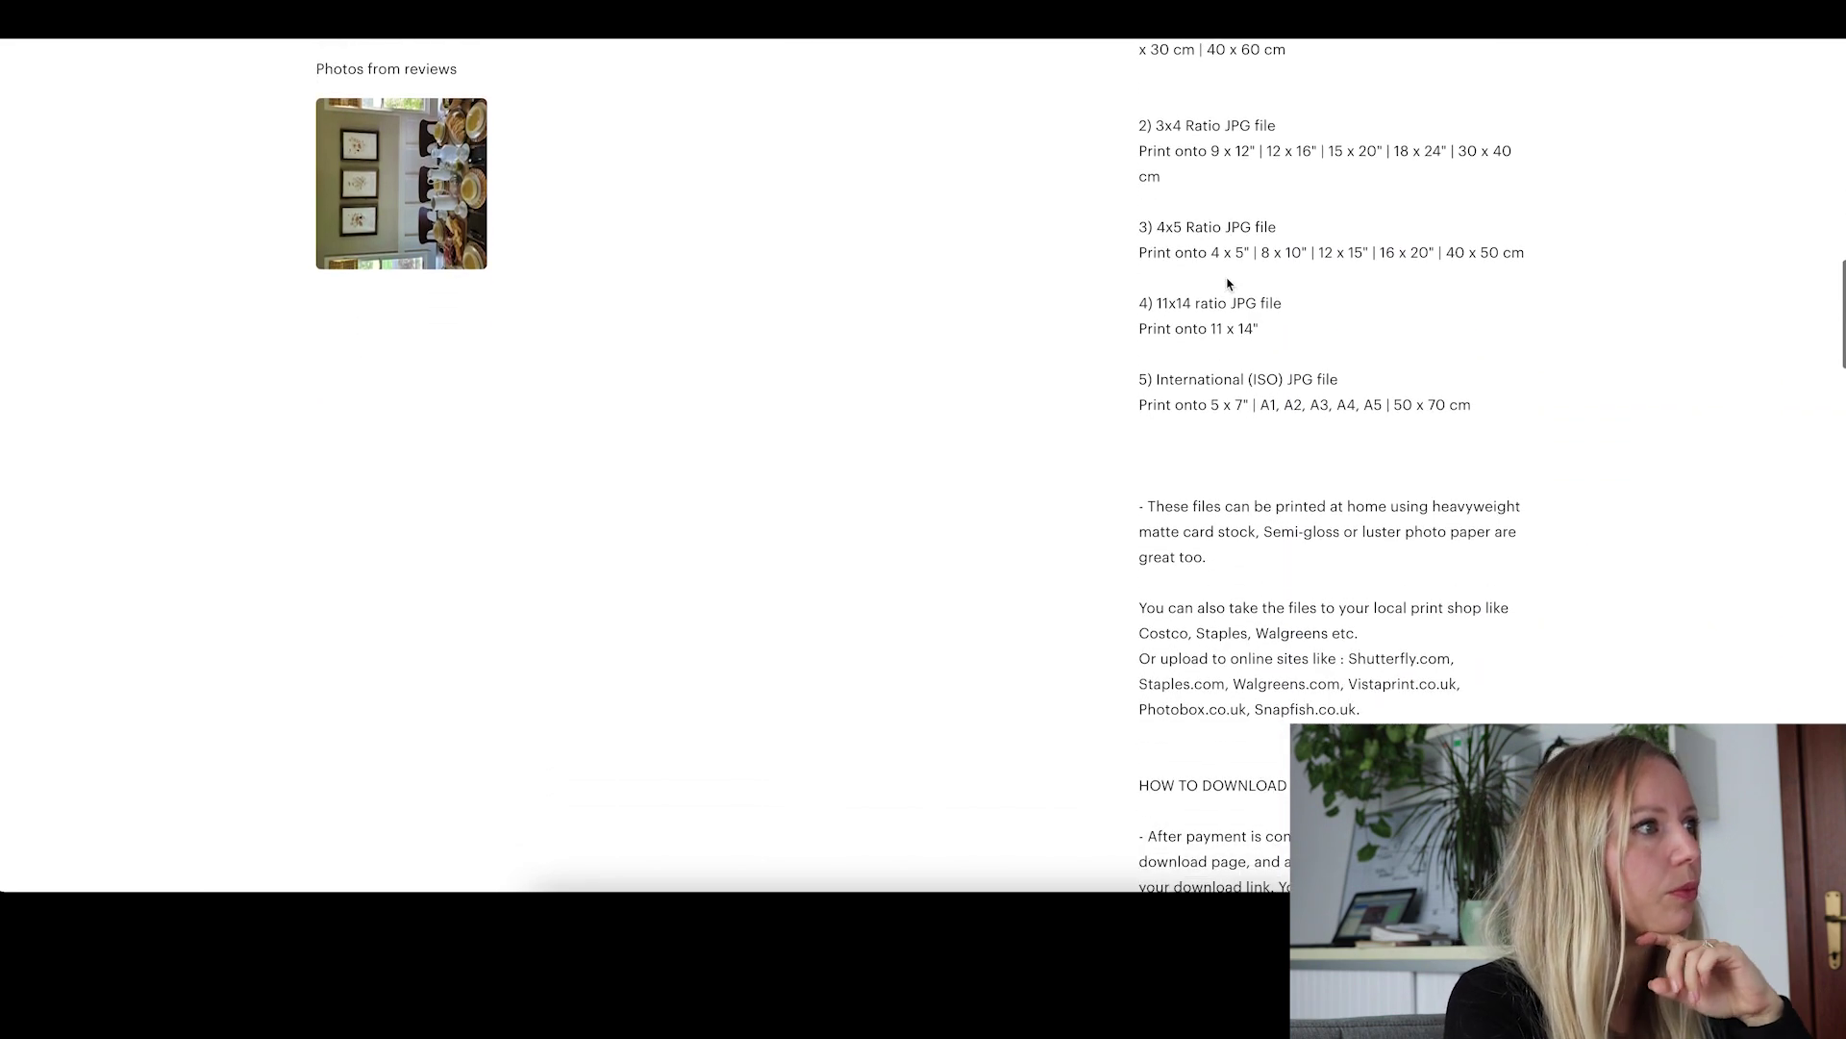
scroll(1228, 282, "down", 5)
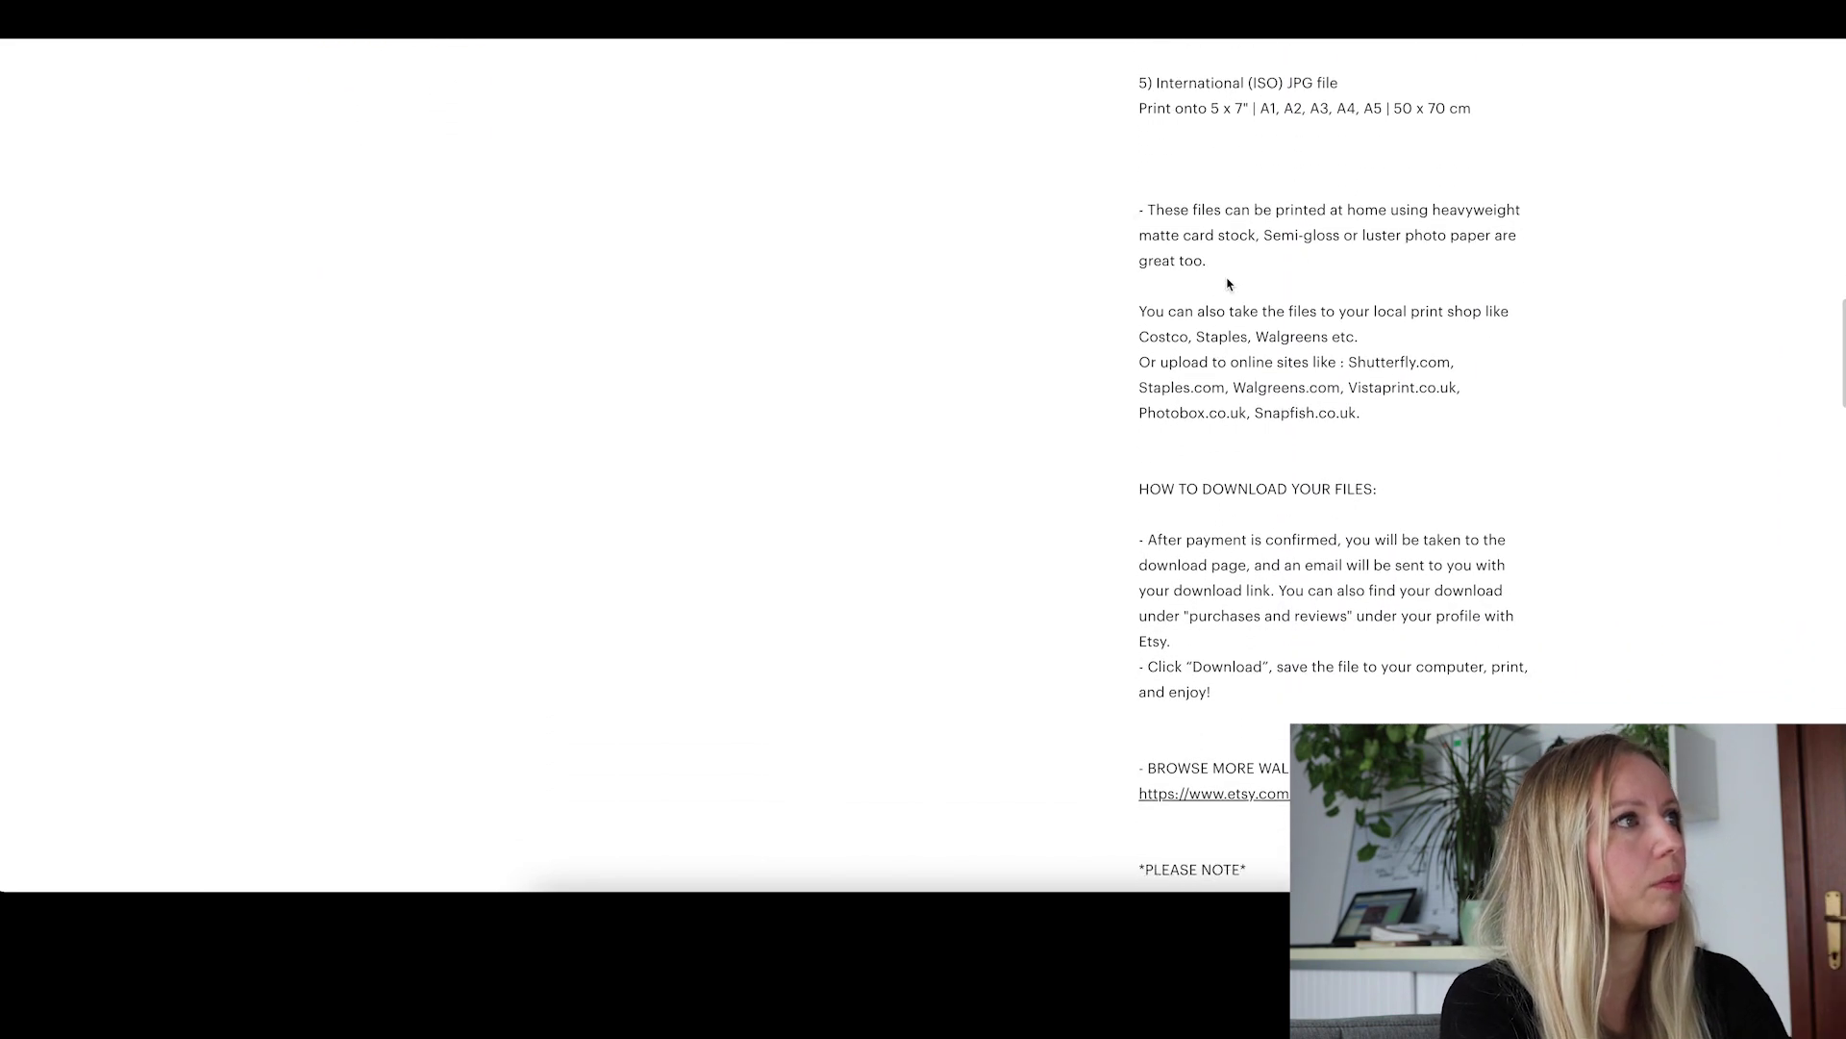
scroll(1228, 282, "down", 4)
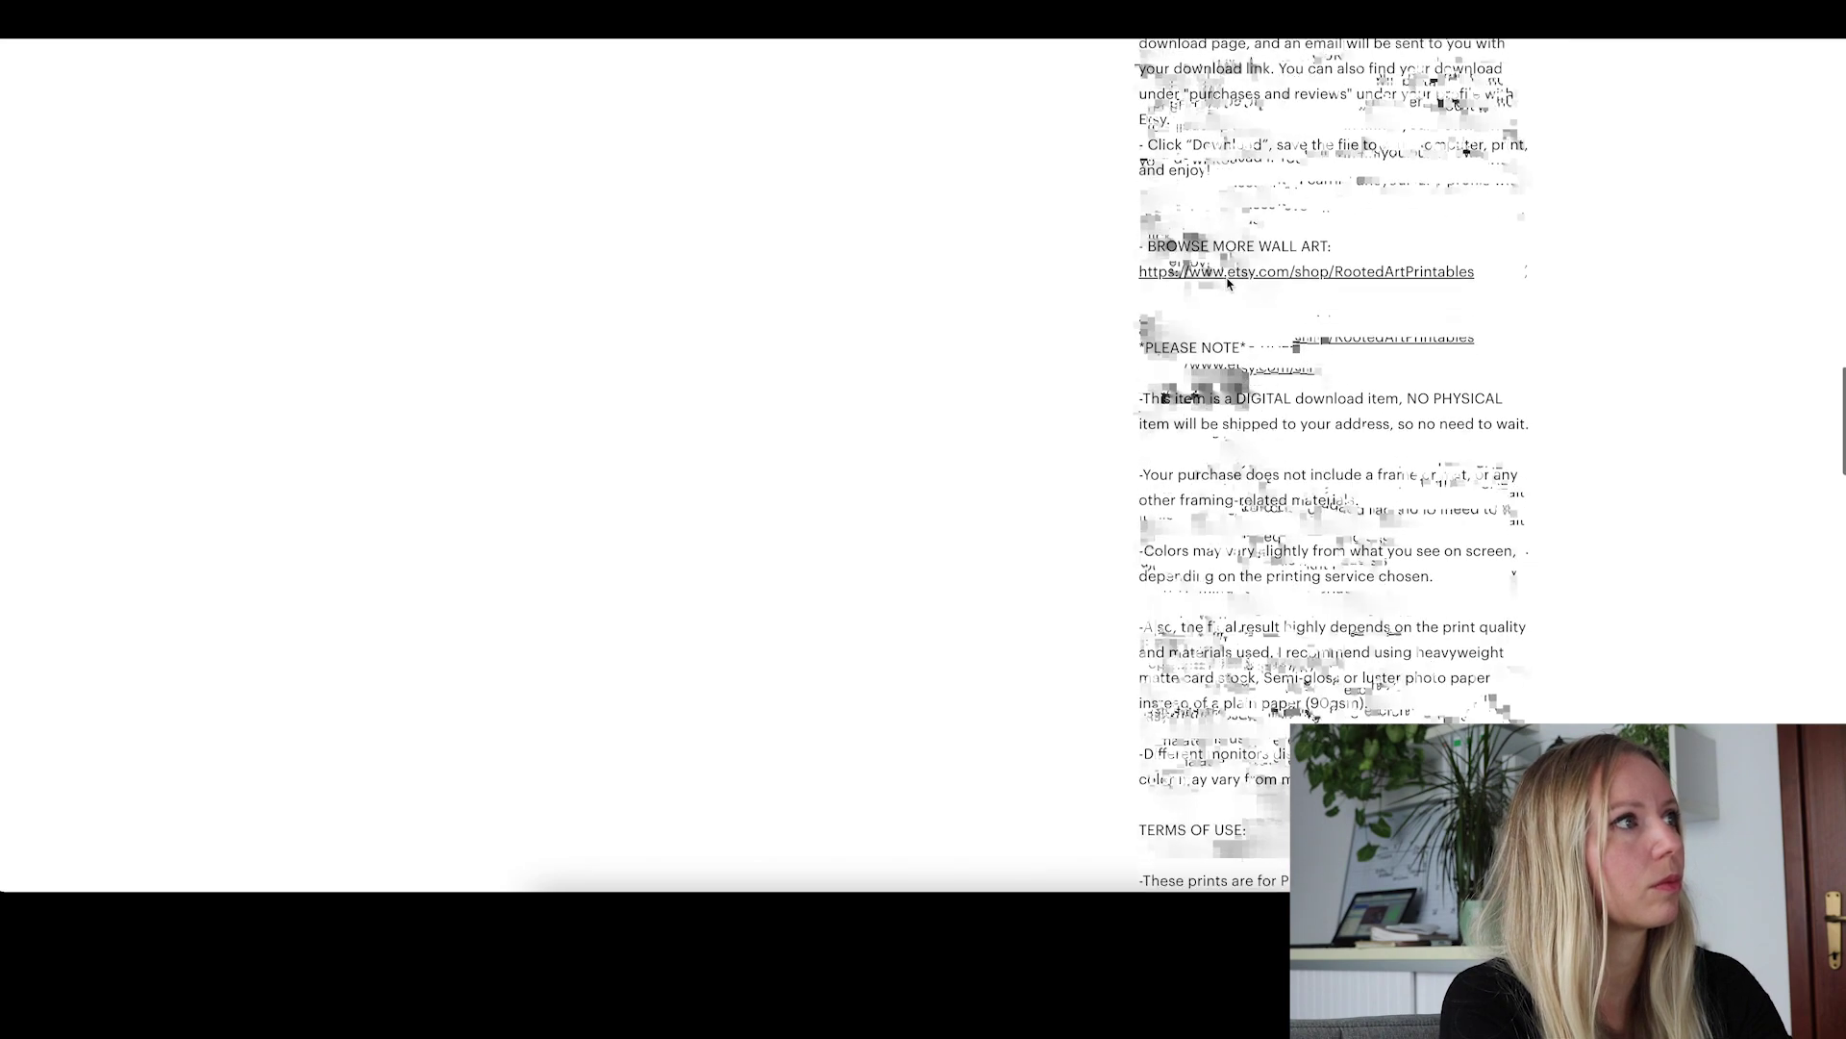
scroll(1228, 284, "down", 4)
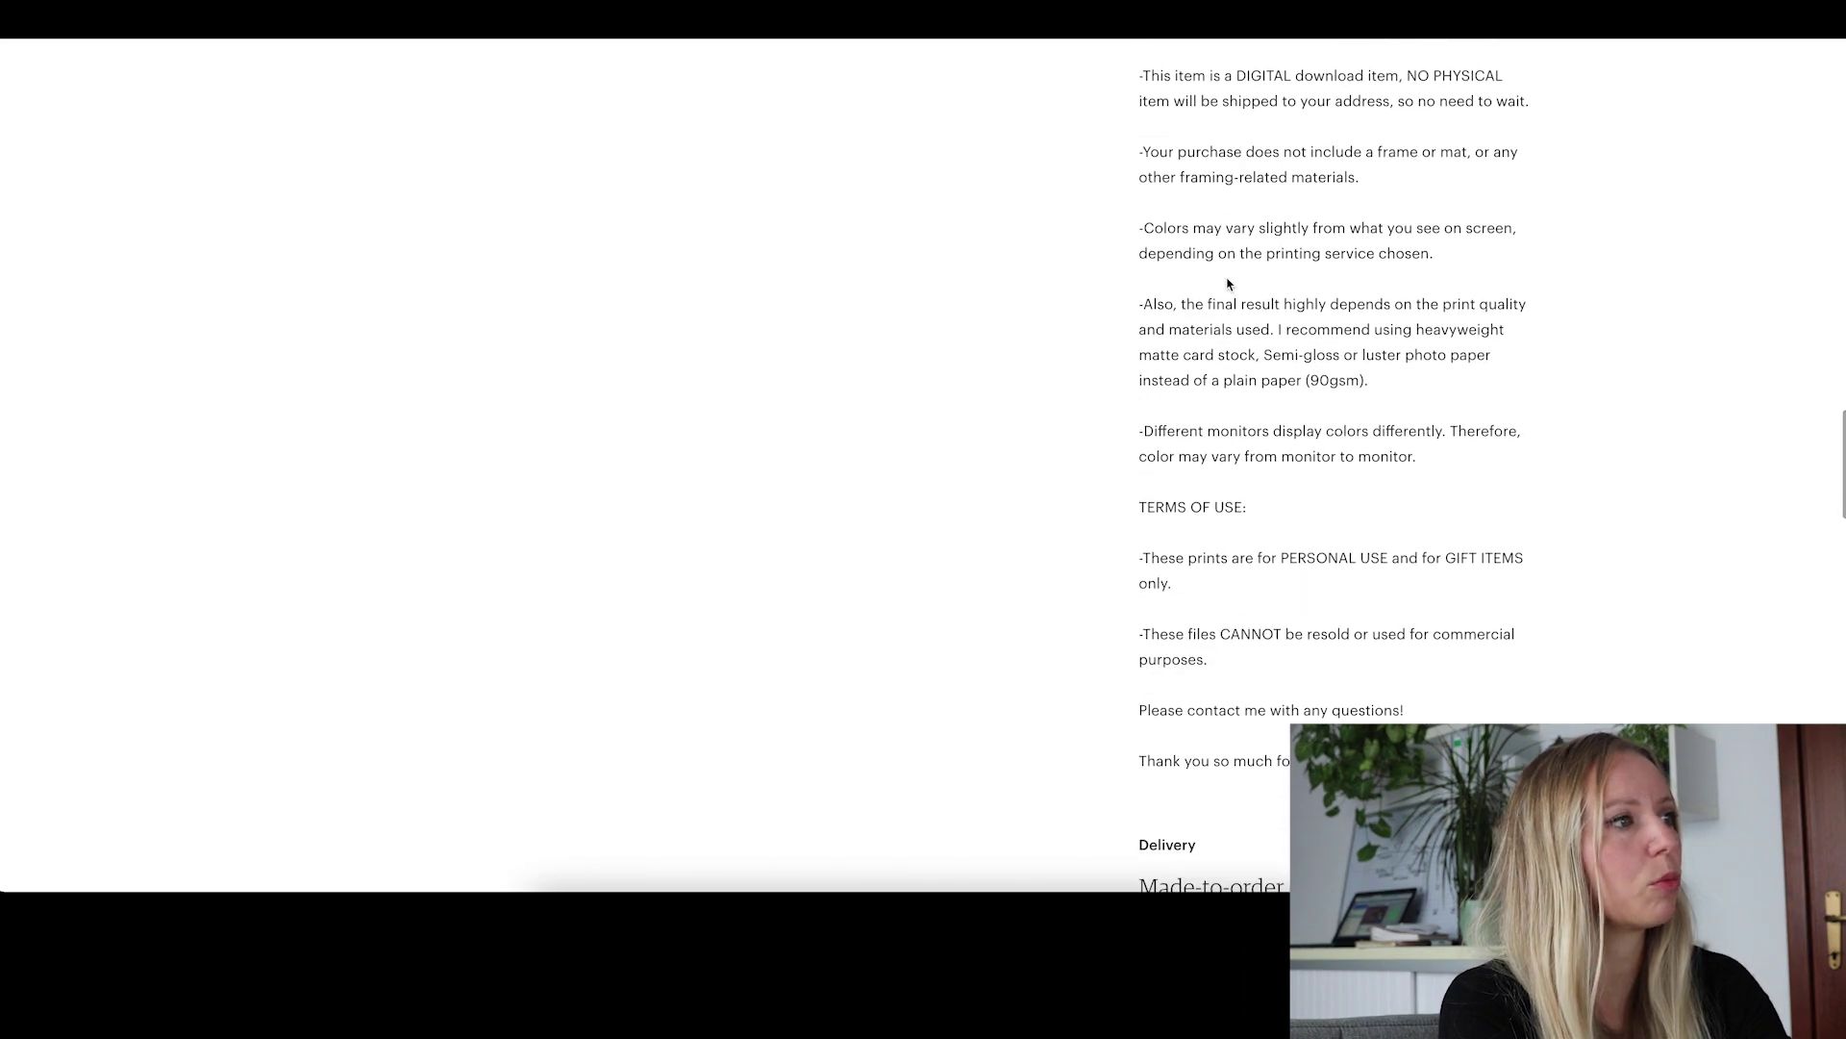
scroll(1228, 281, "down", 4)
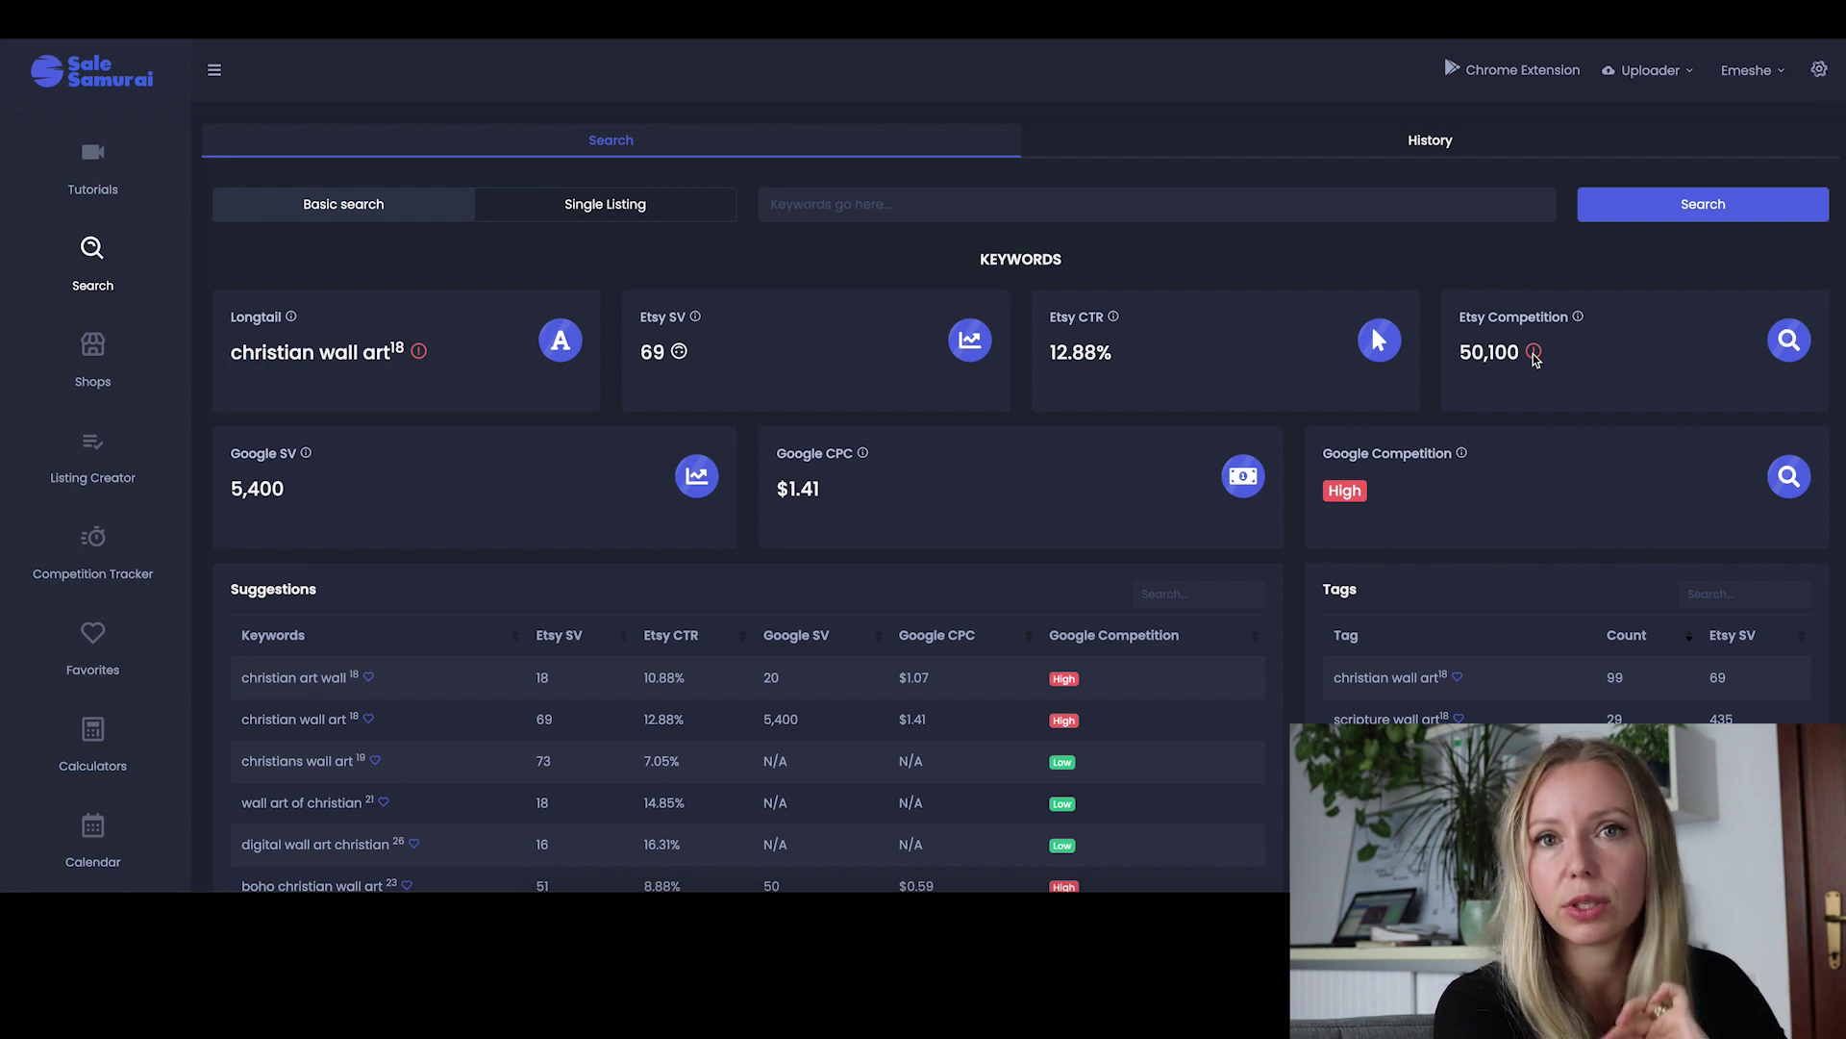
- In Sale Samurai, compare Etsy CTR and competition for the suggestions "christian art wall", "christians wall art" and "wall art of christian"
scroll(1286, 467, "down", 3)
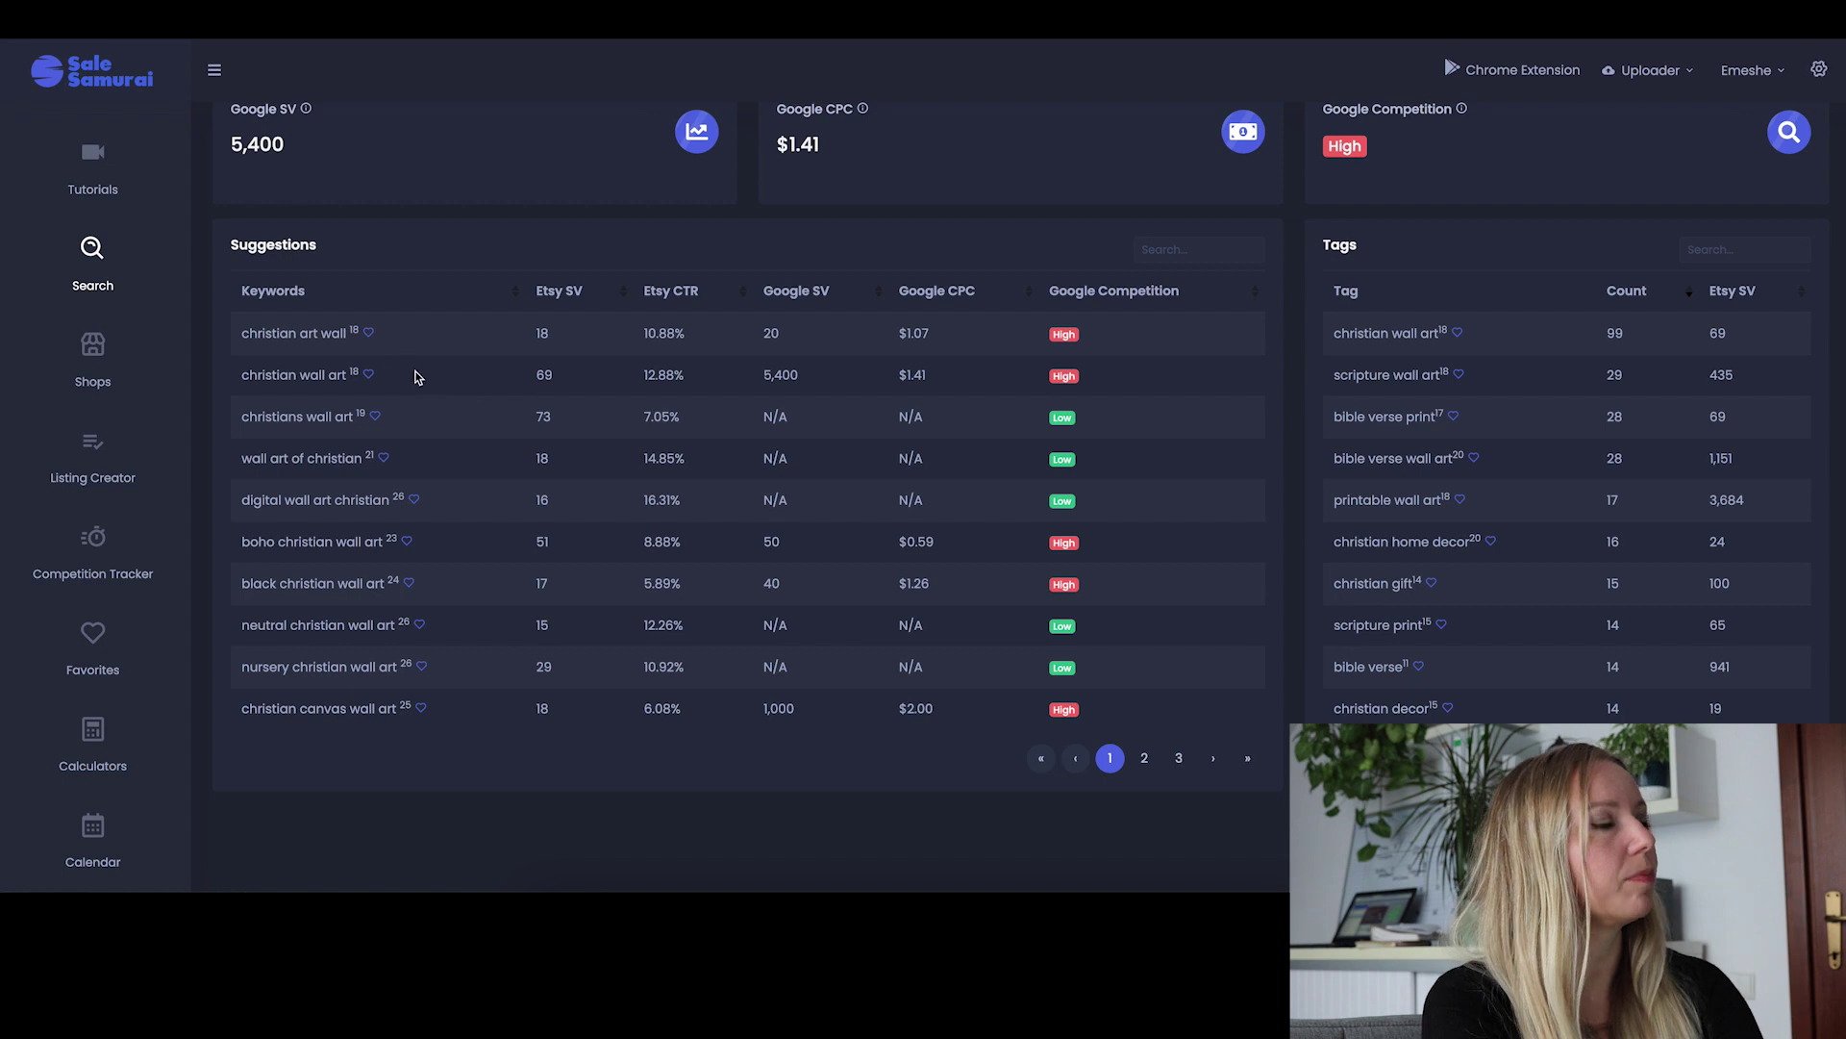
left_click_drag(256, 333, 345, 333)
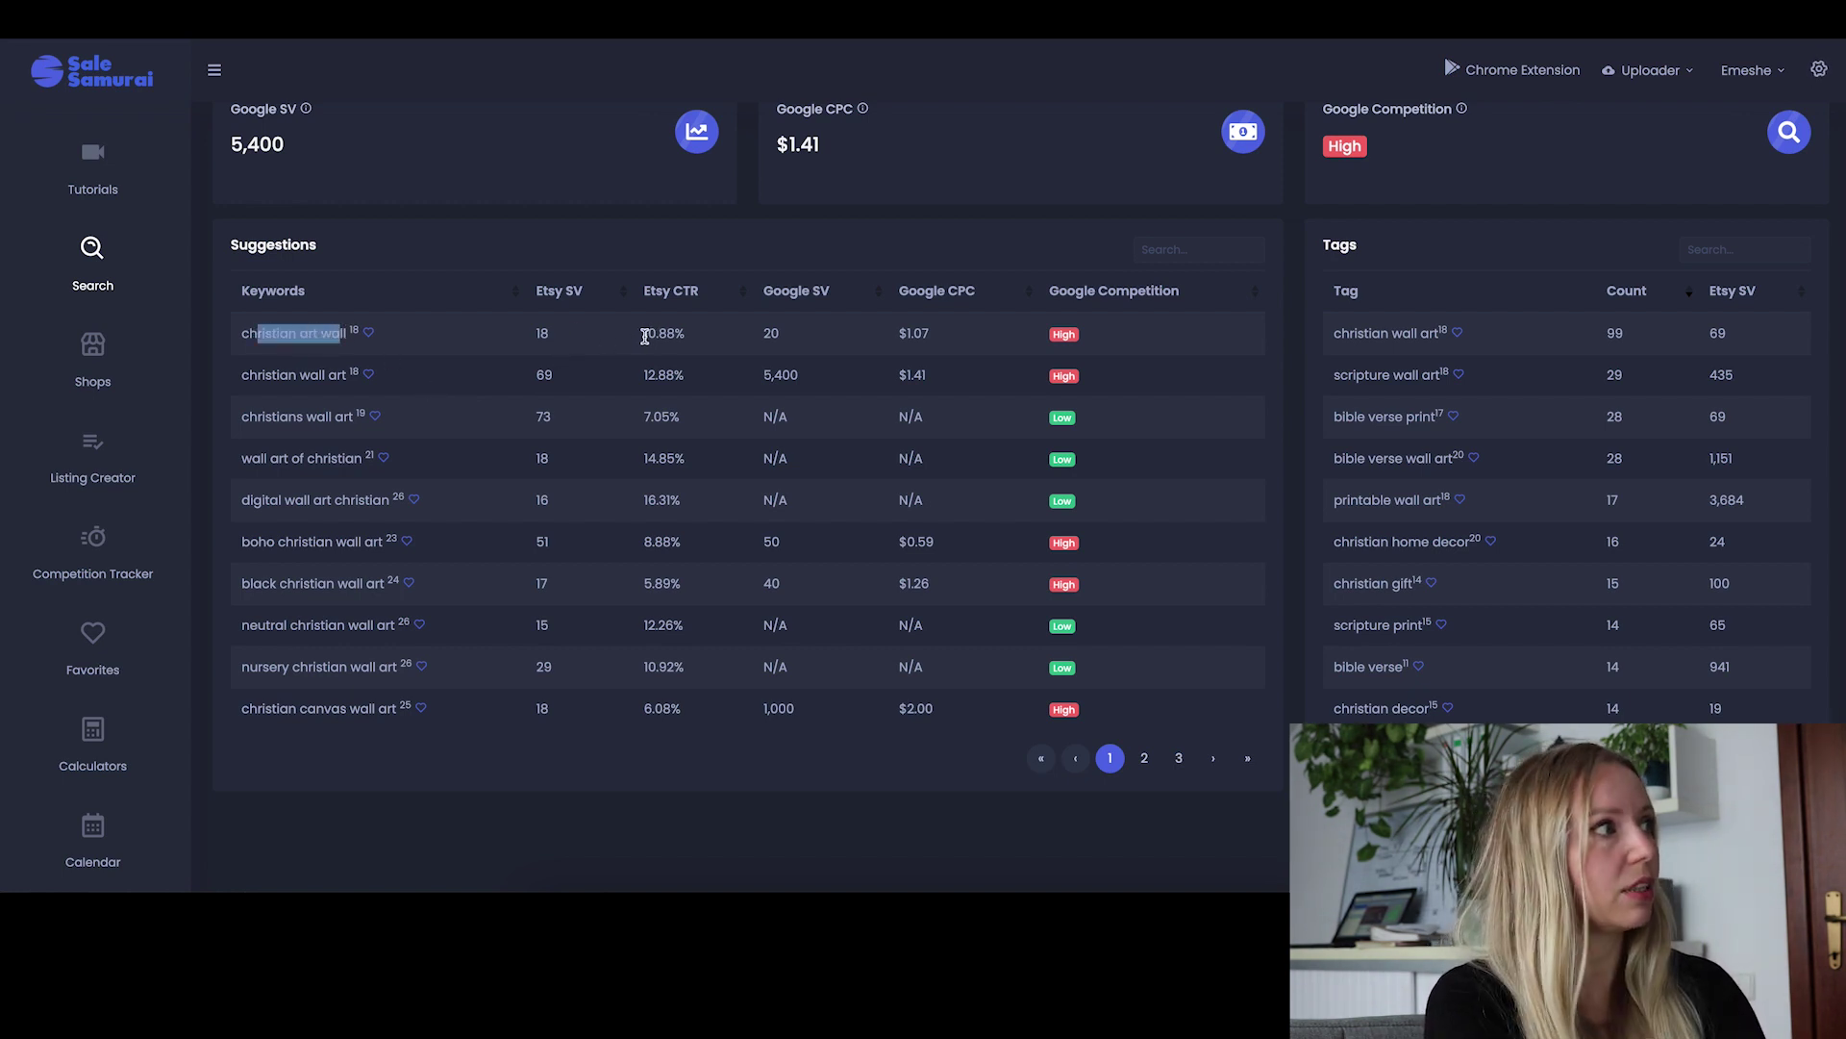
left_click_drag(644, 337, 689, 344)
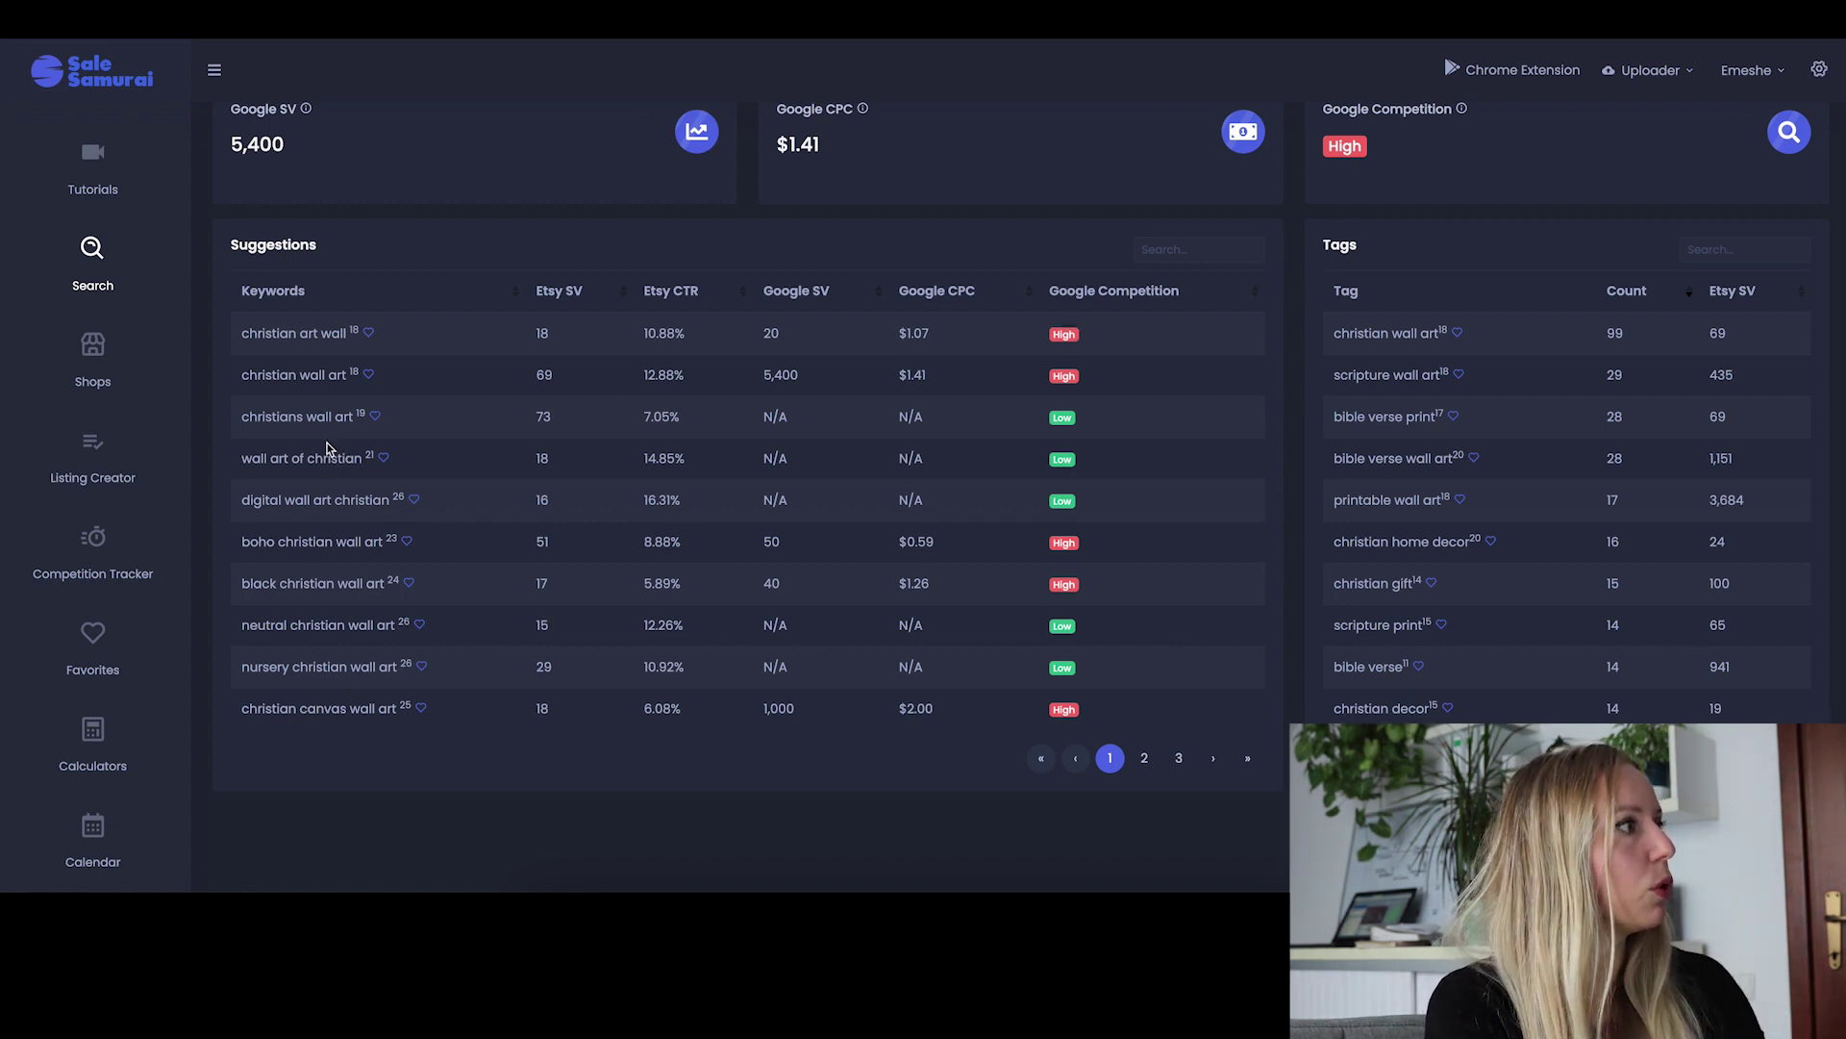
left_click_drag(265, 416, 354, 416)
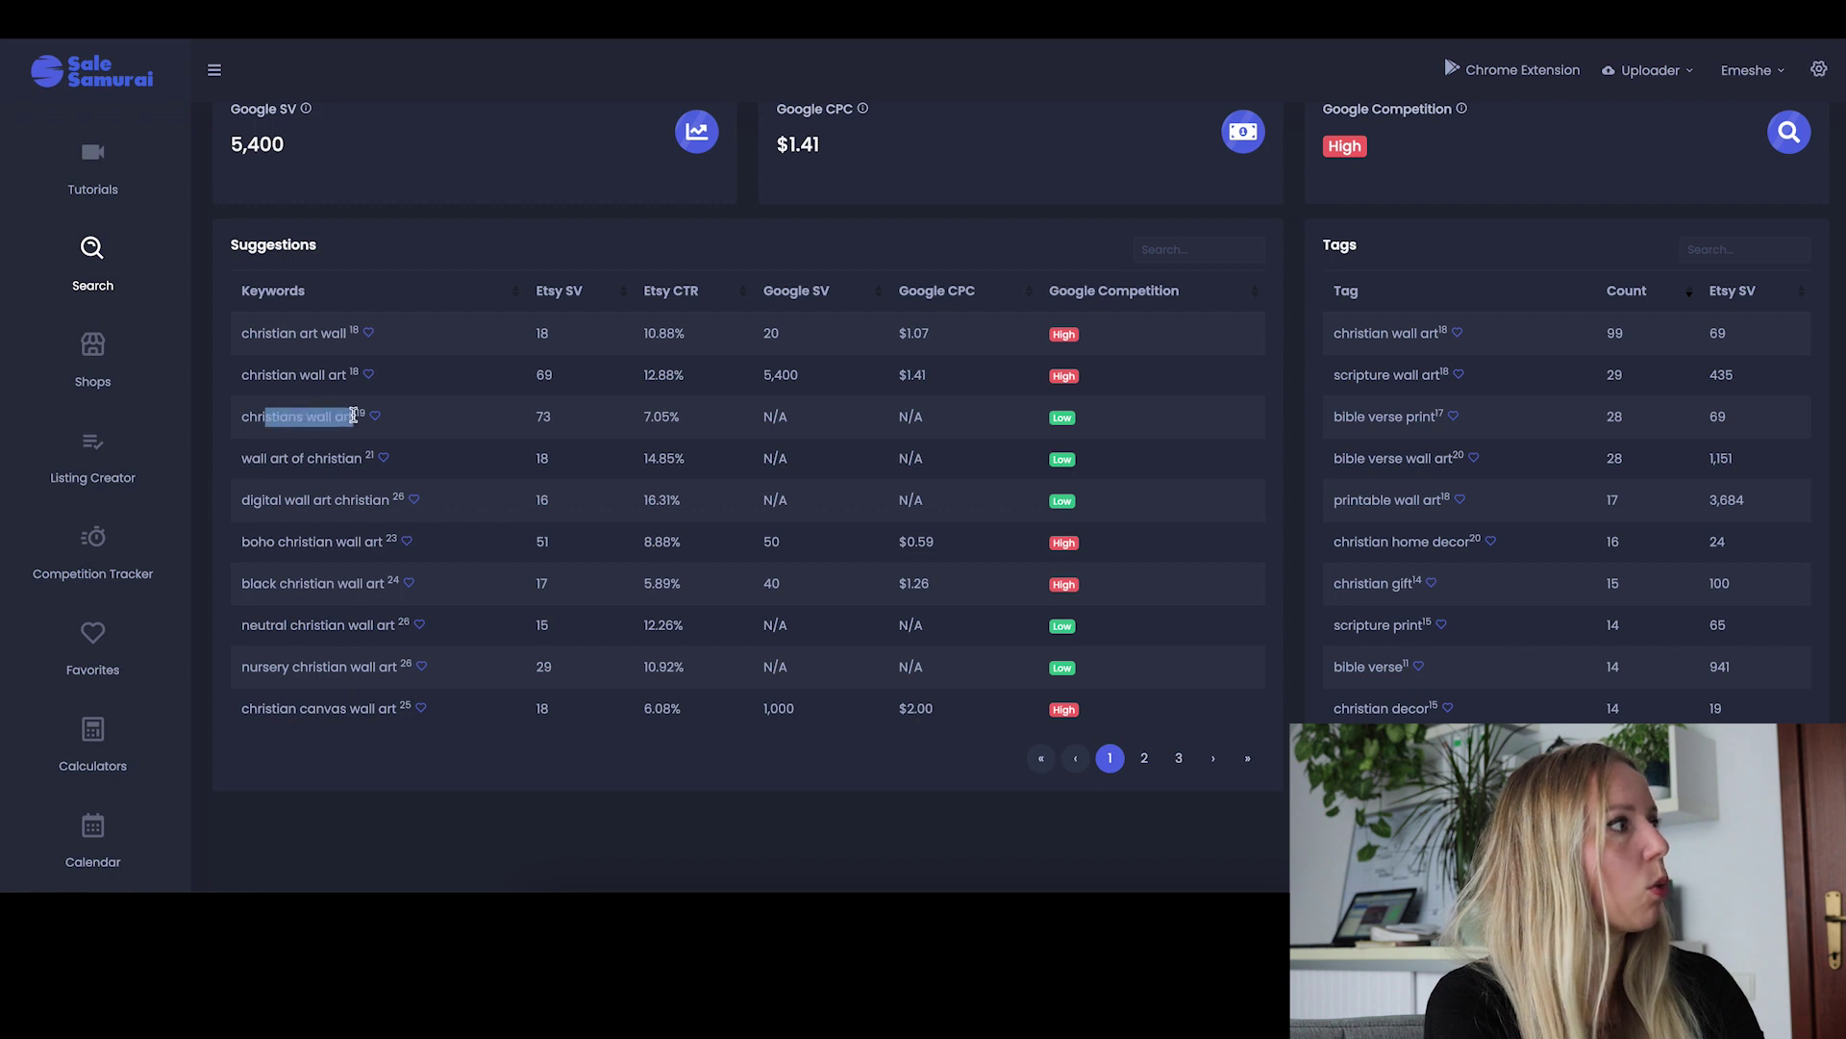
left_click(334, 469)
left_click_drag(242, 469, 364, 468)
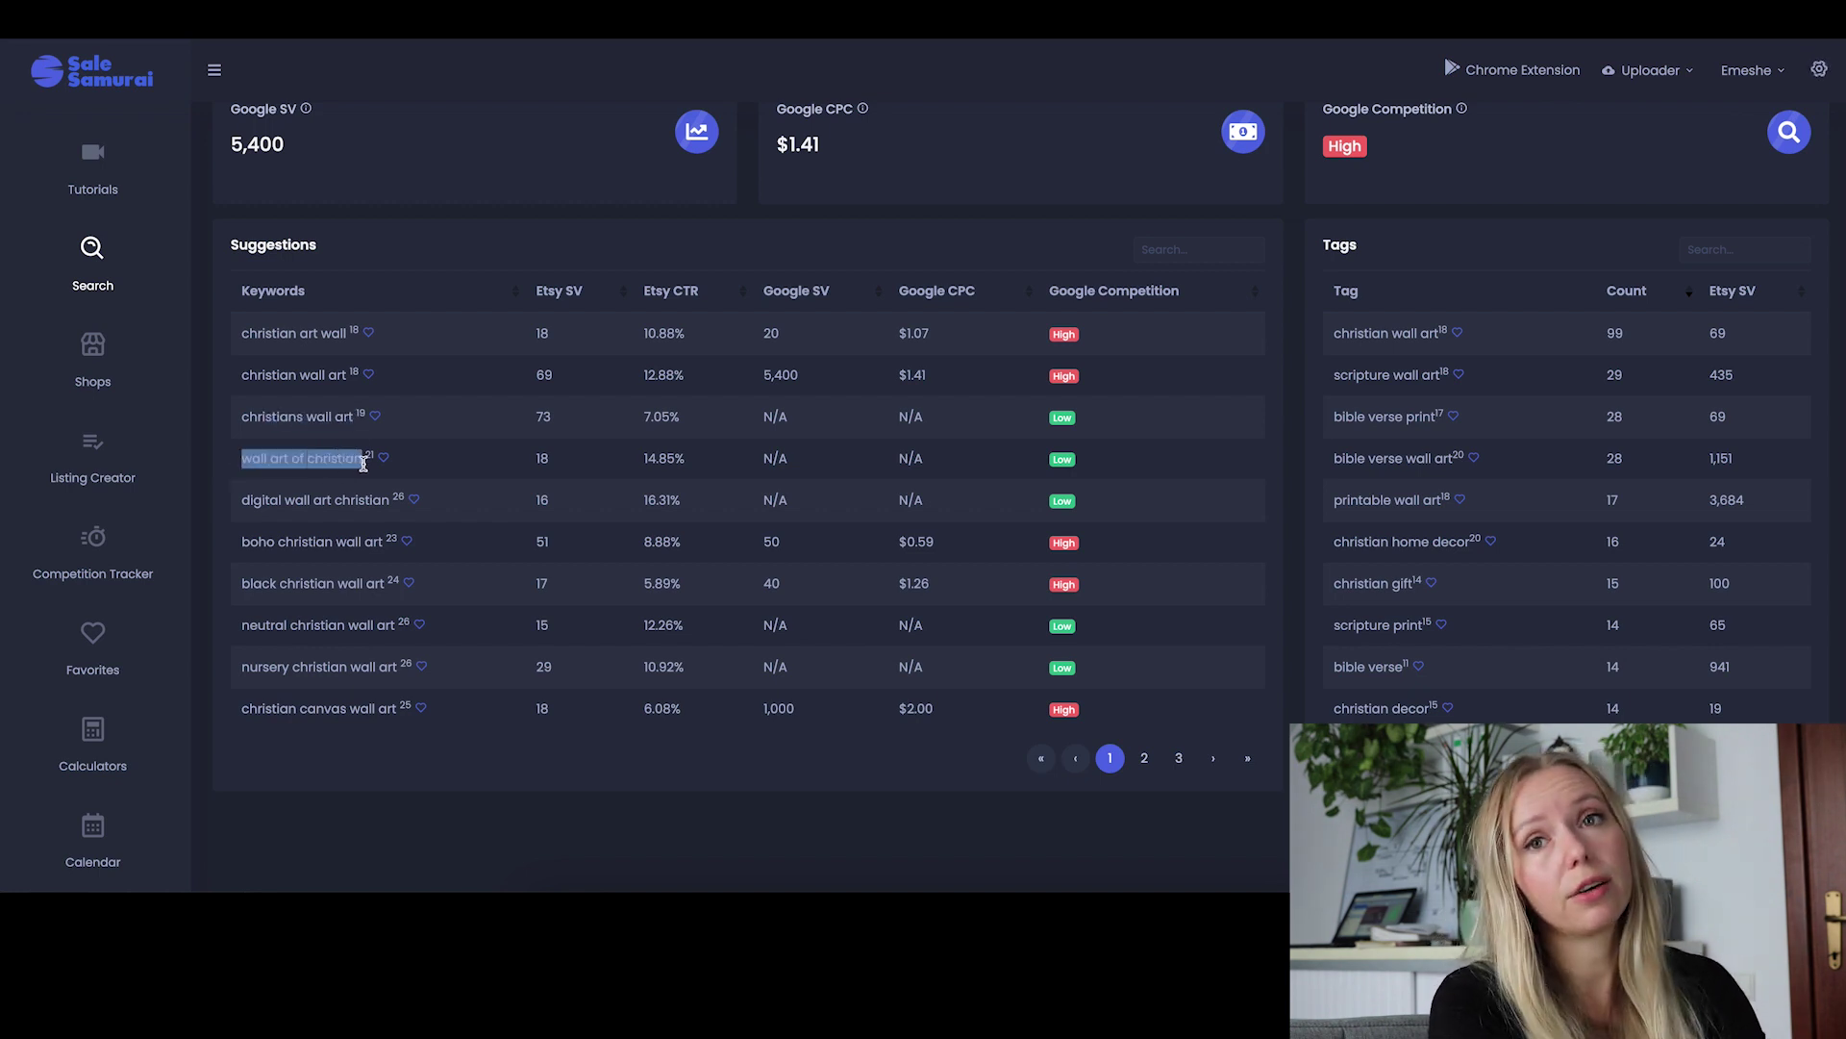
left_click_drag(695, 468, 627, 467)
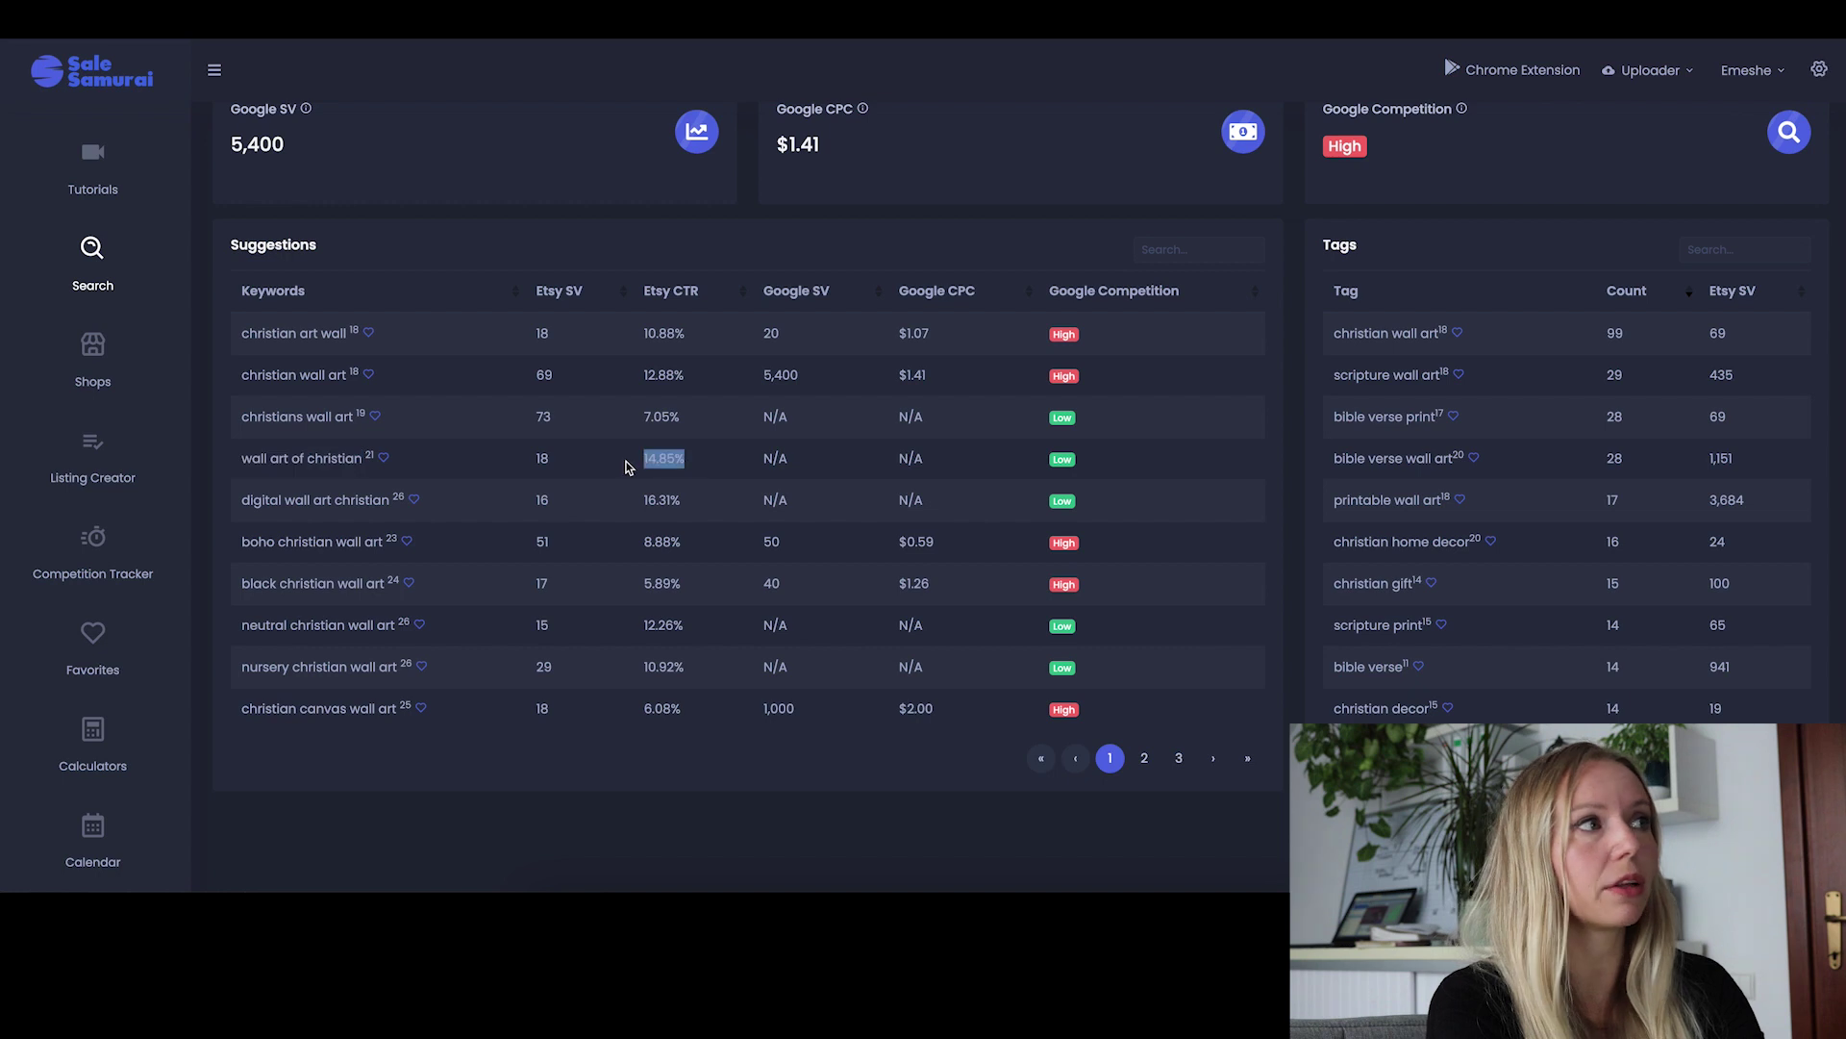
scroll(962, 478, "down", 1)
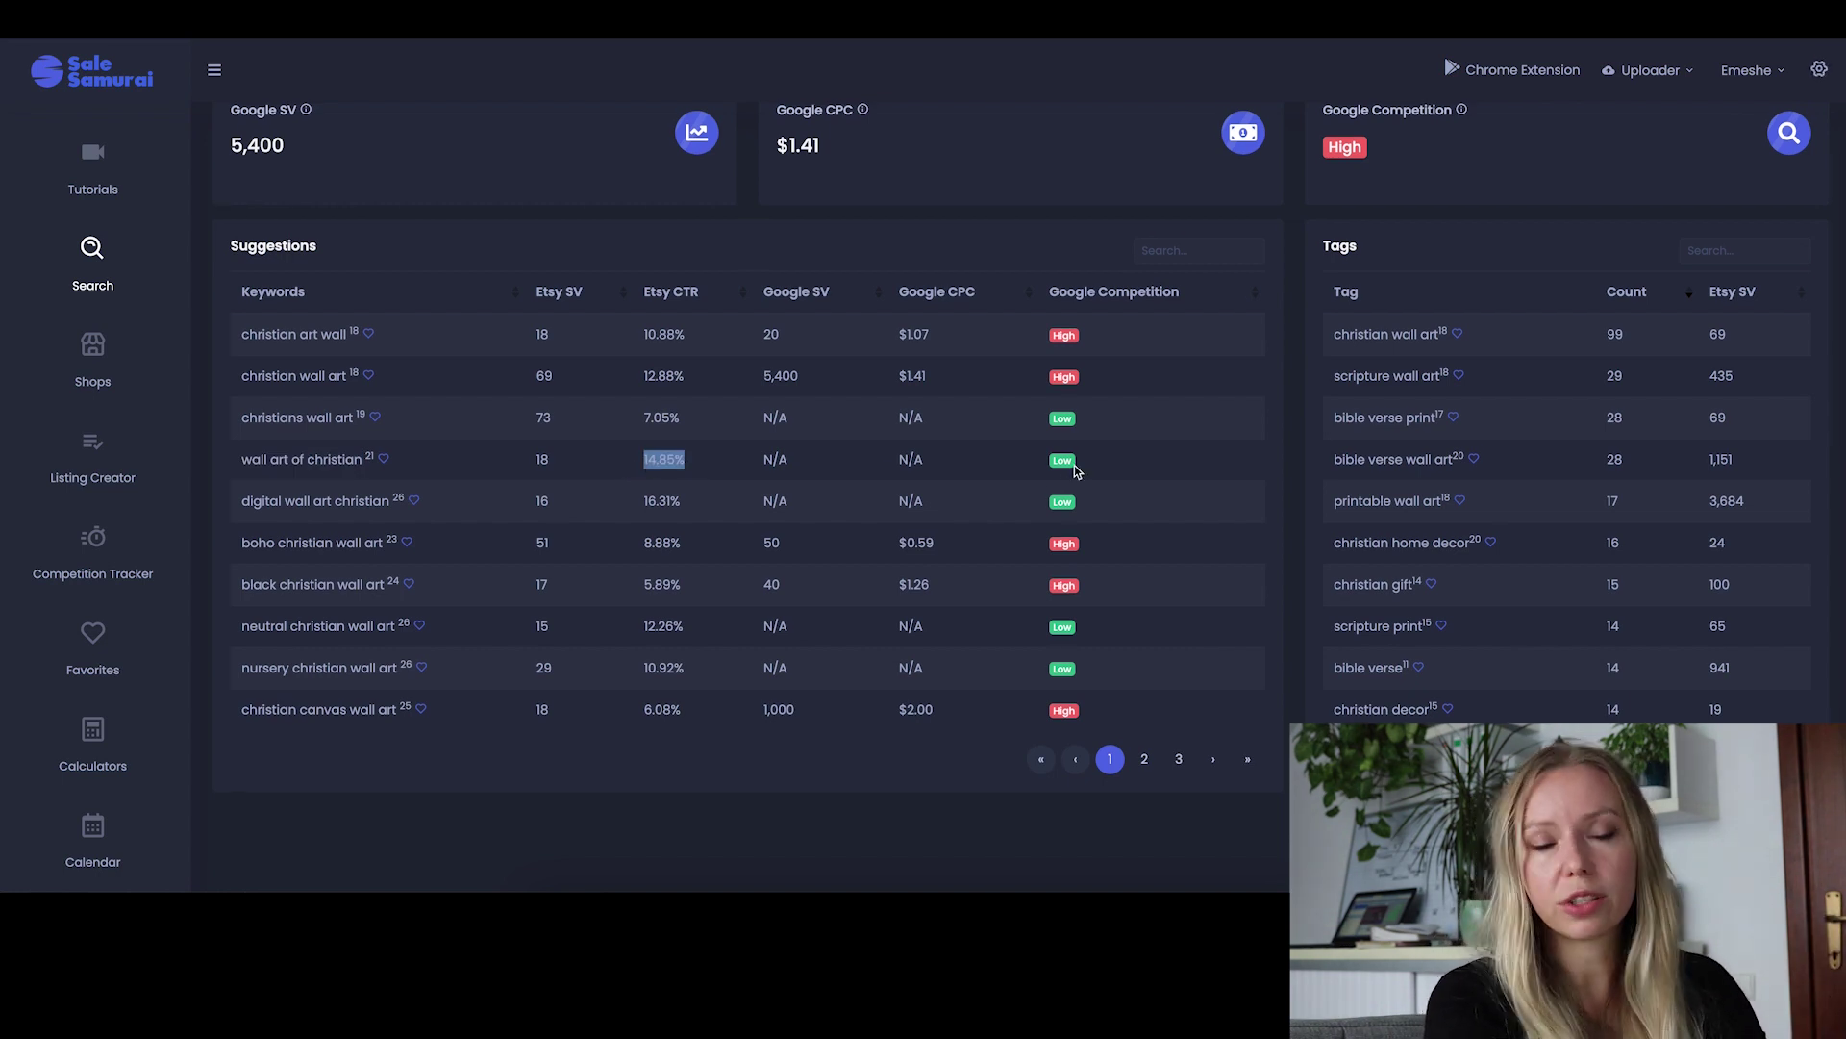
- Examine the metrics of the keyword suggestions "digital wall art christian" and "neutral christian wall art"
scroll(1075, 469, "down", 1)
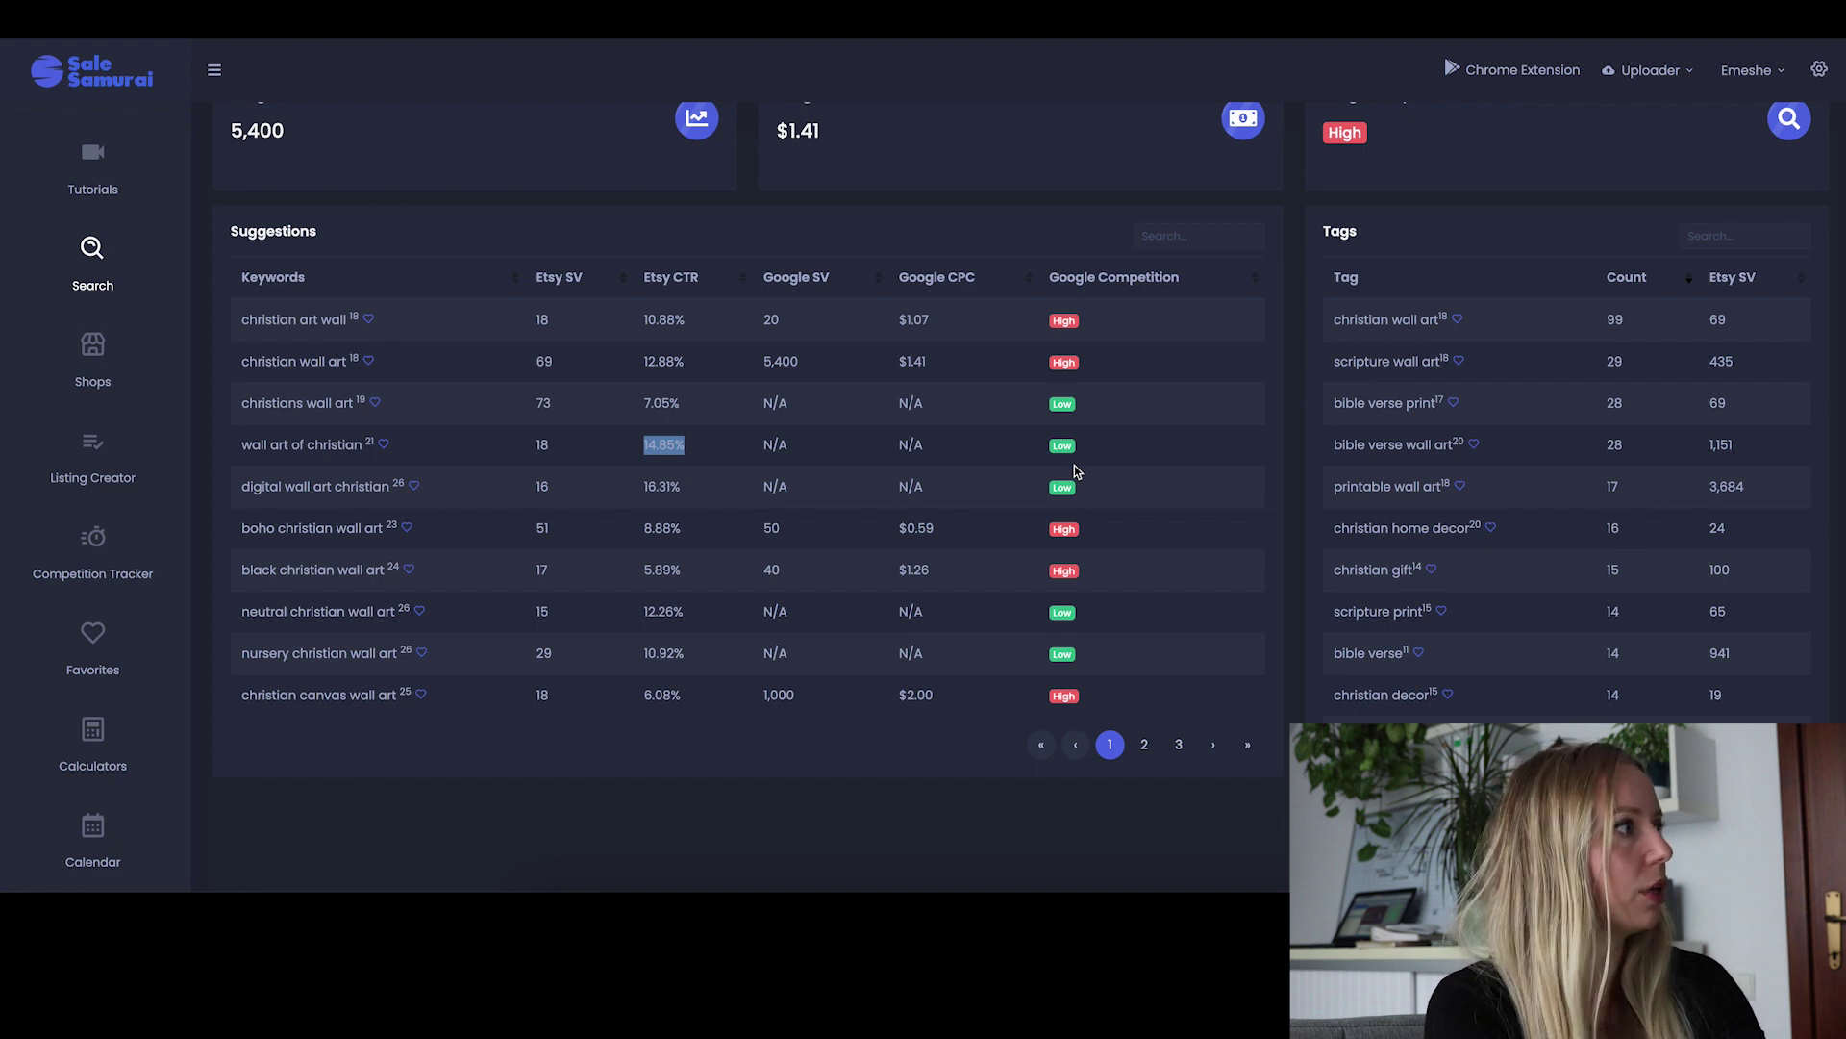
scroll(1075, 472, "down", 1)
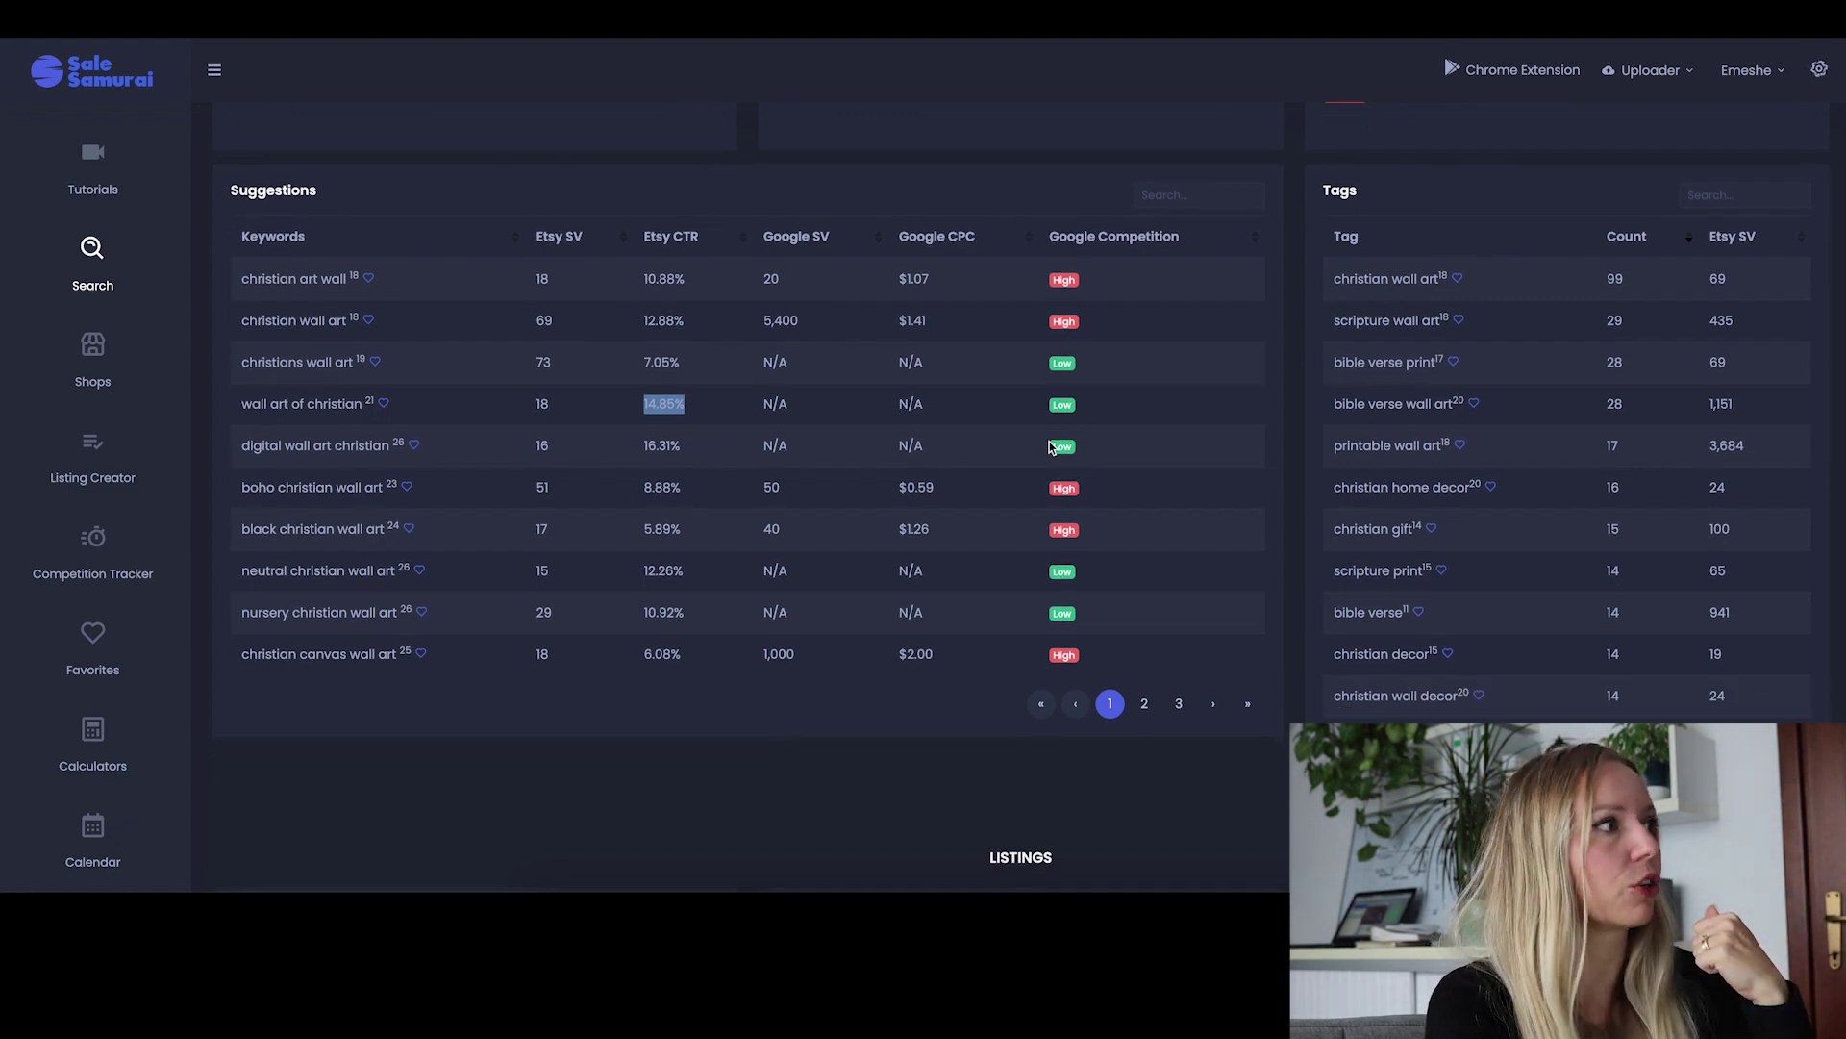
left_click_drag(248, 445, 389, 445)
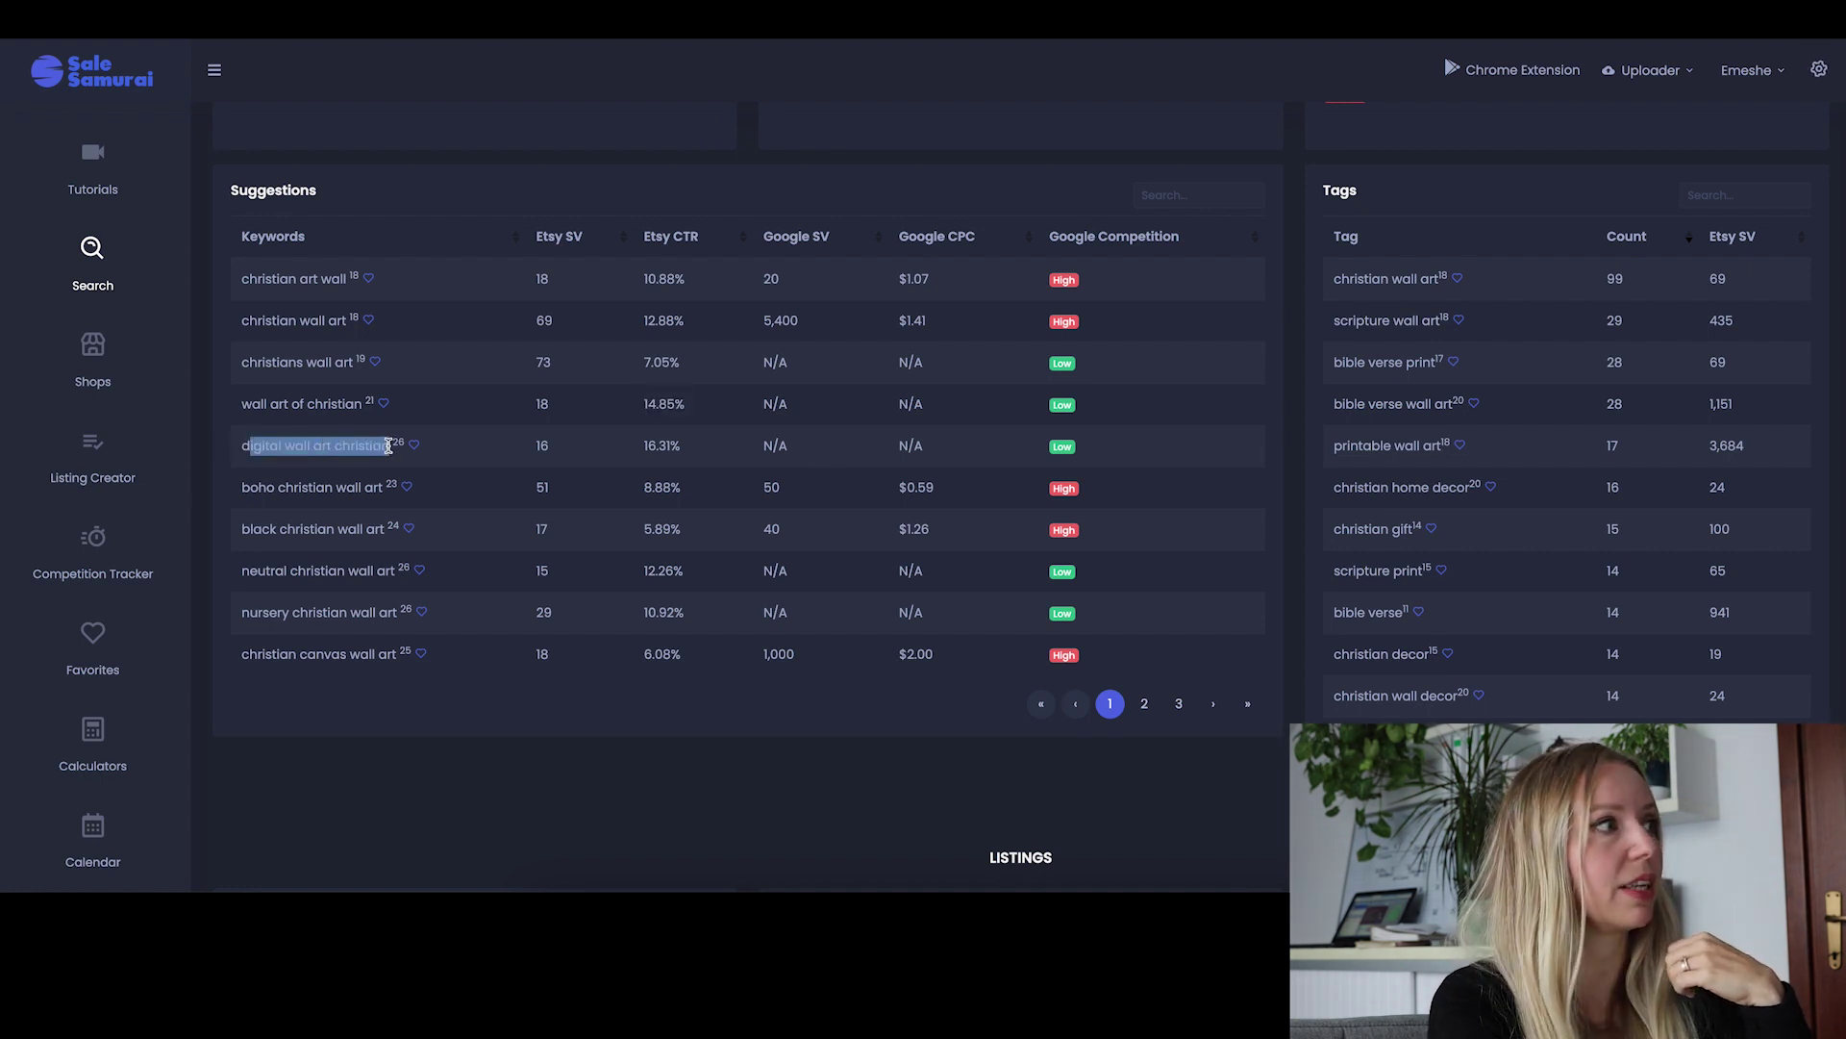
left_click_drag(670, 445, 635, 452)
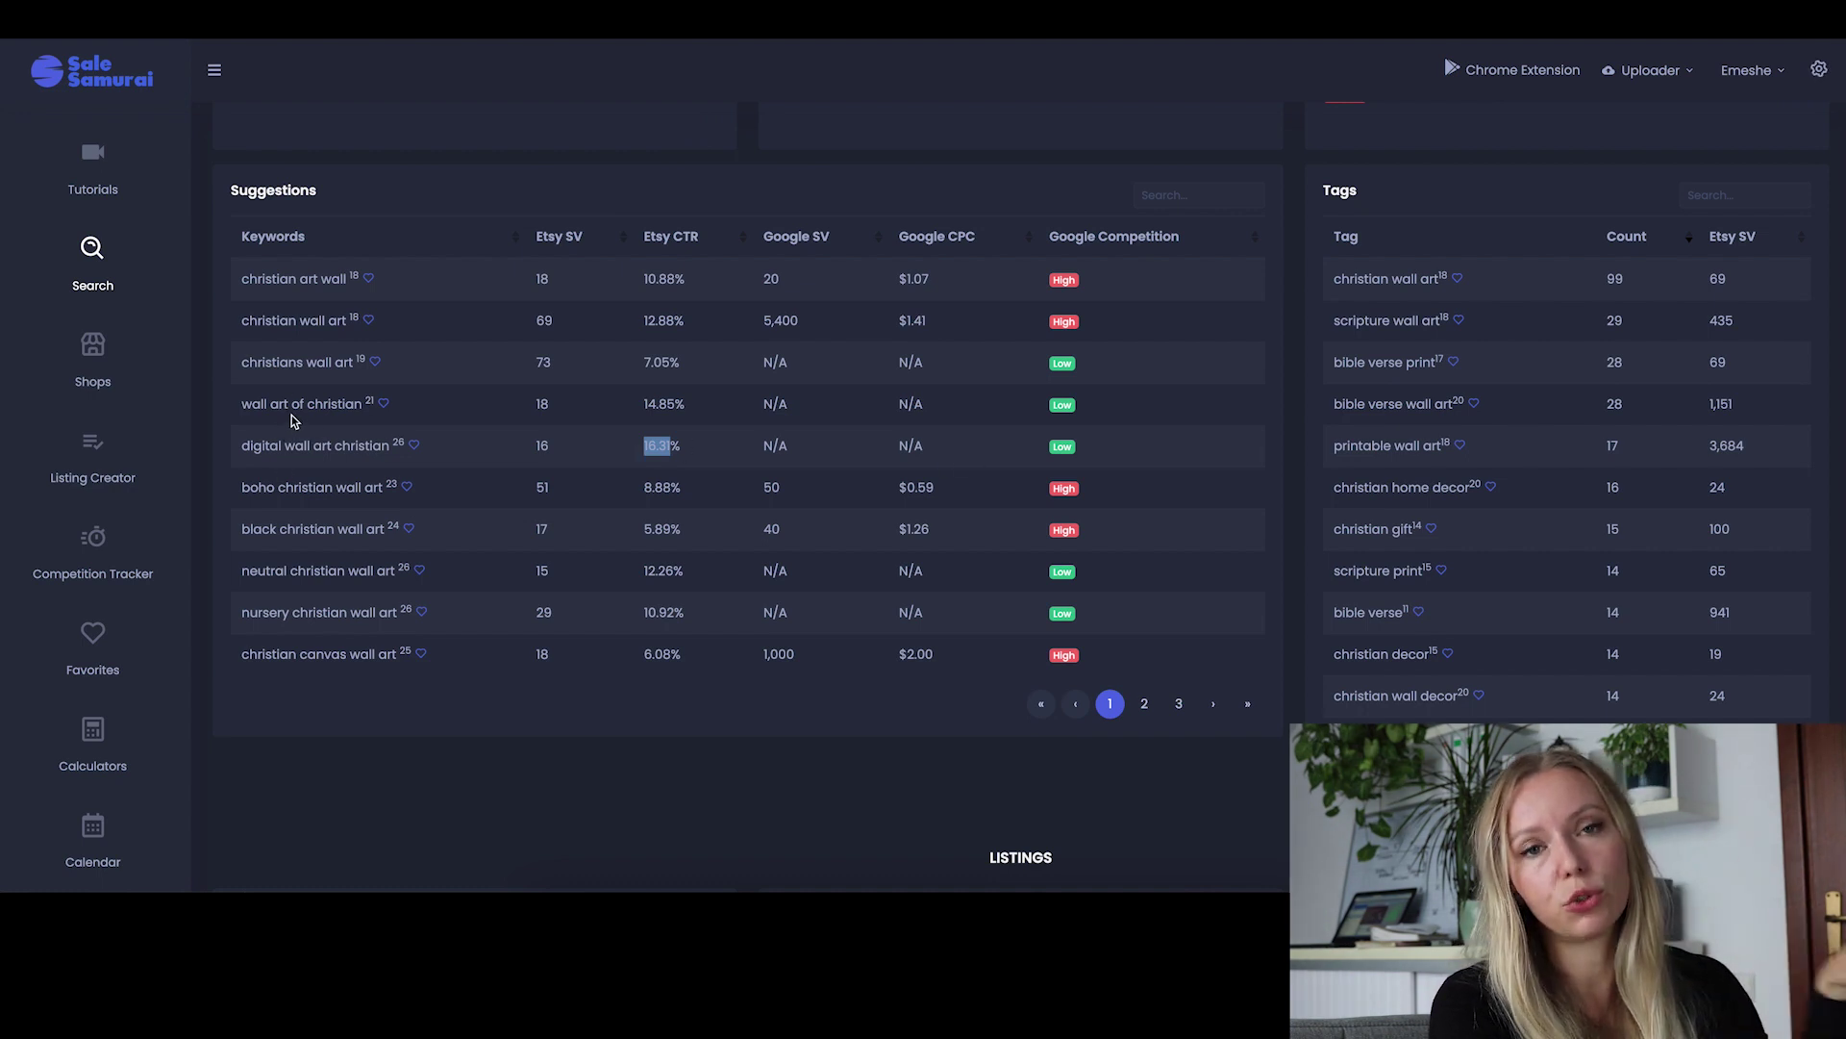
scroll(1056, 584, "up", 1)
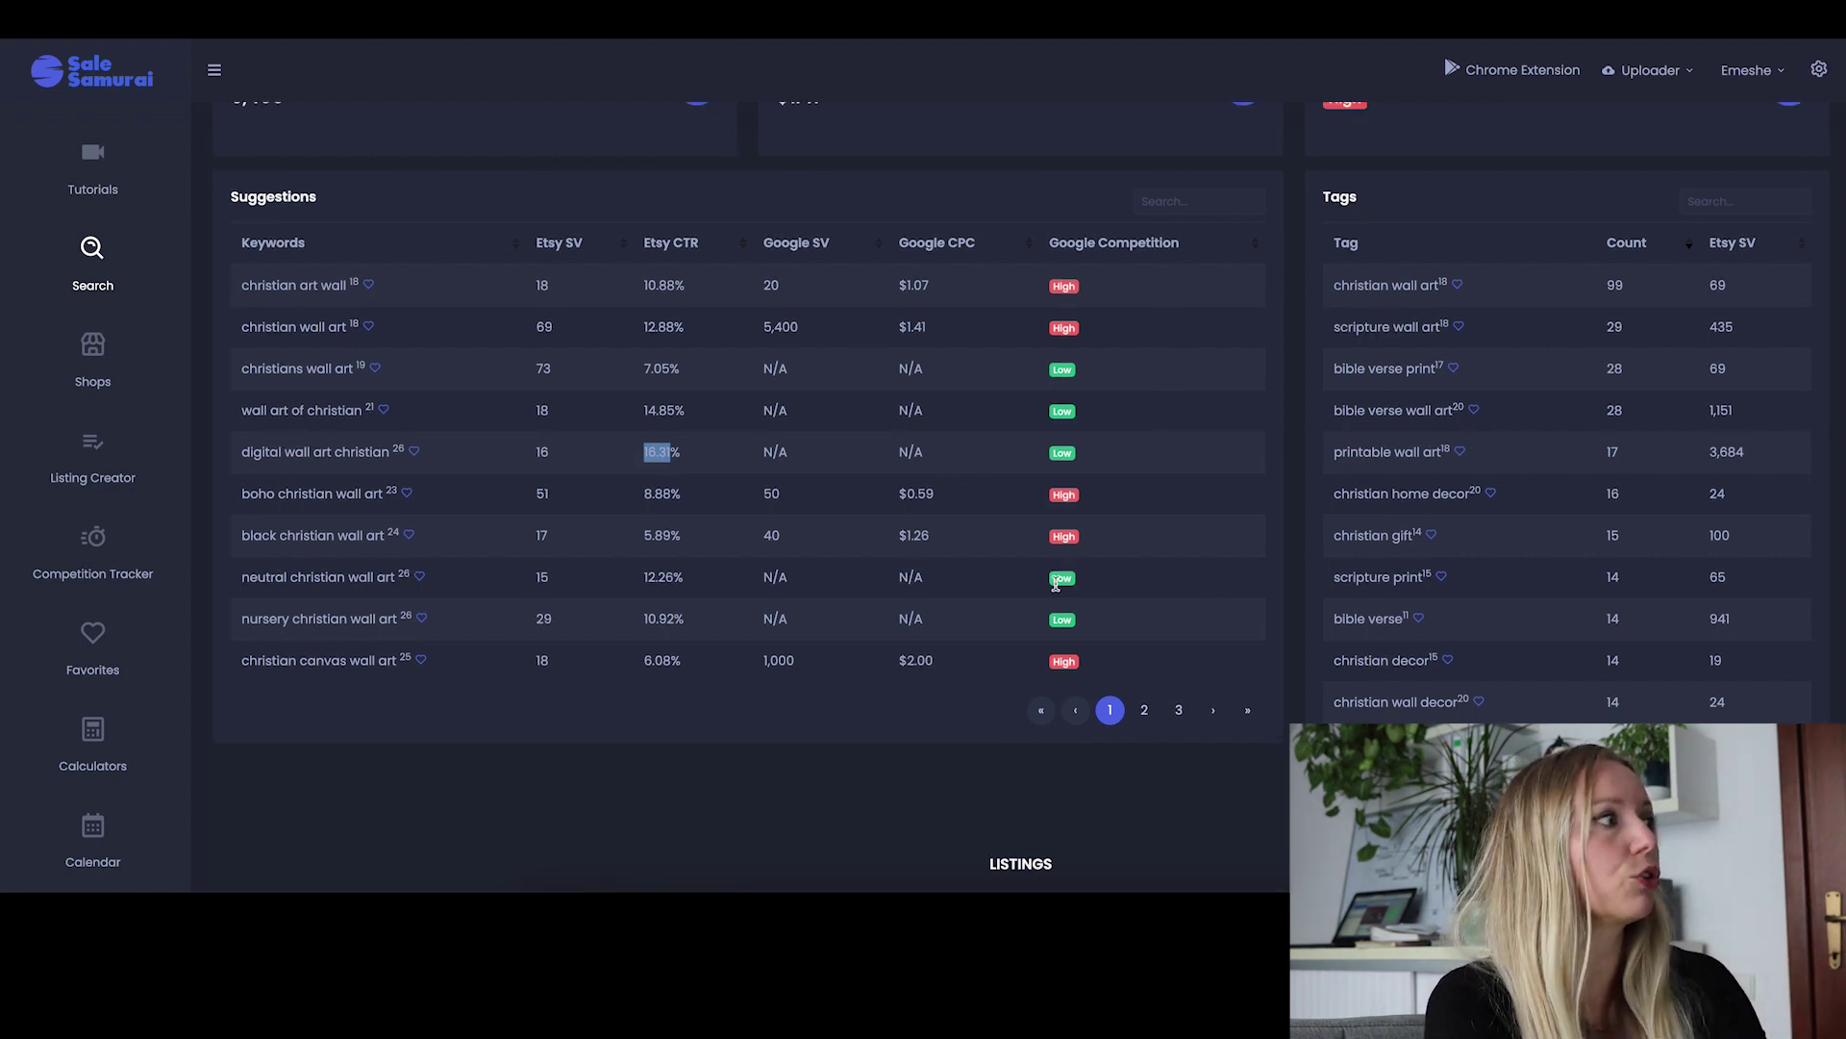
left_click_drag(249, 577, 391, 581)
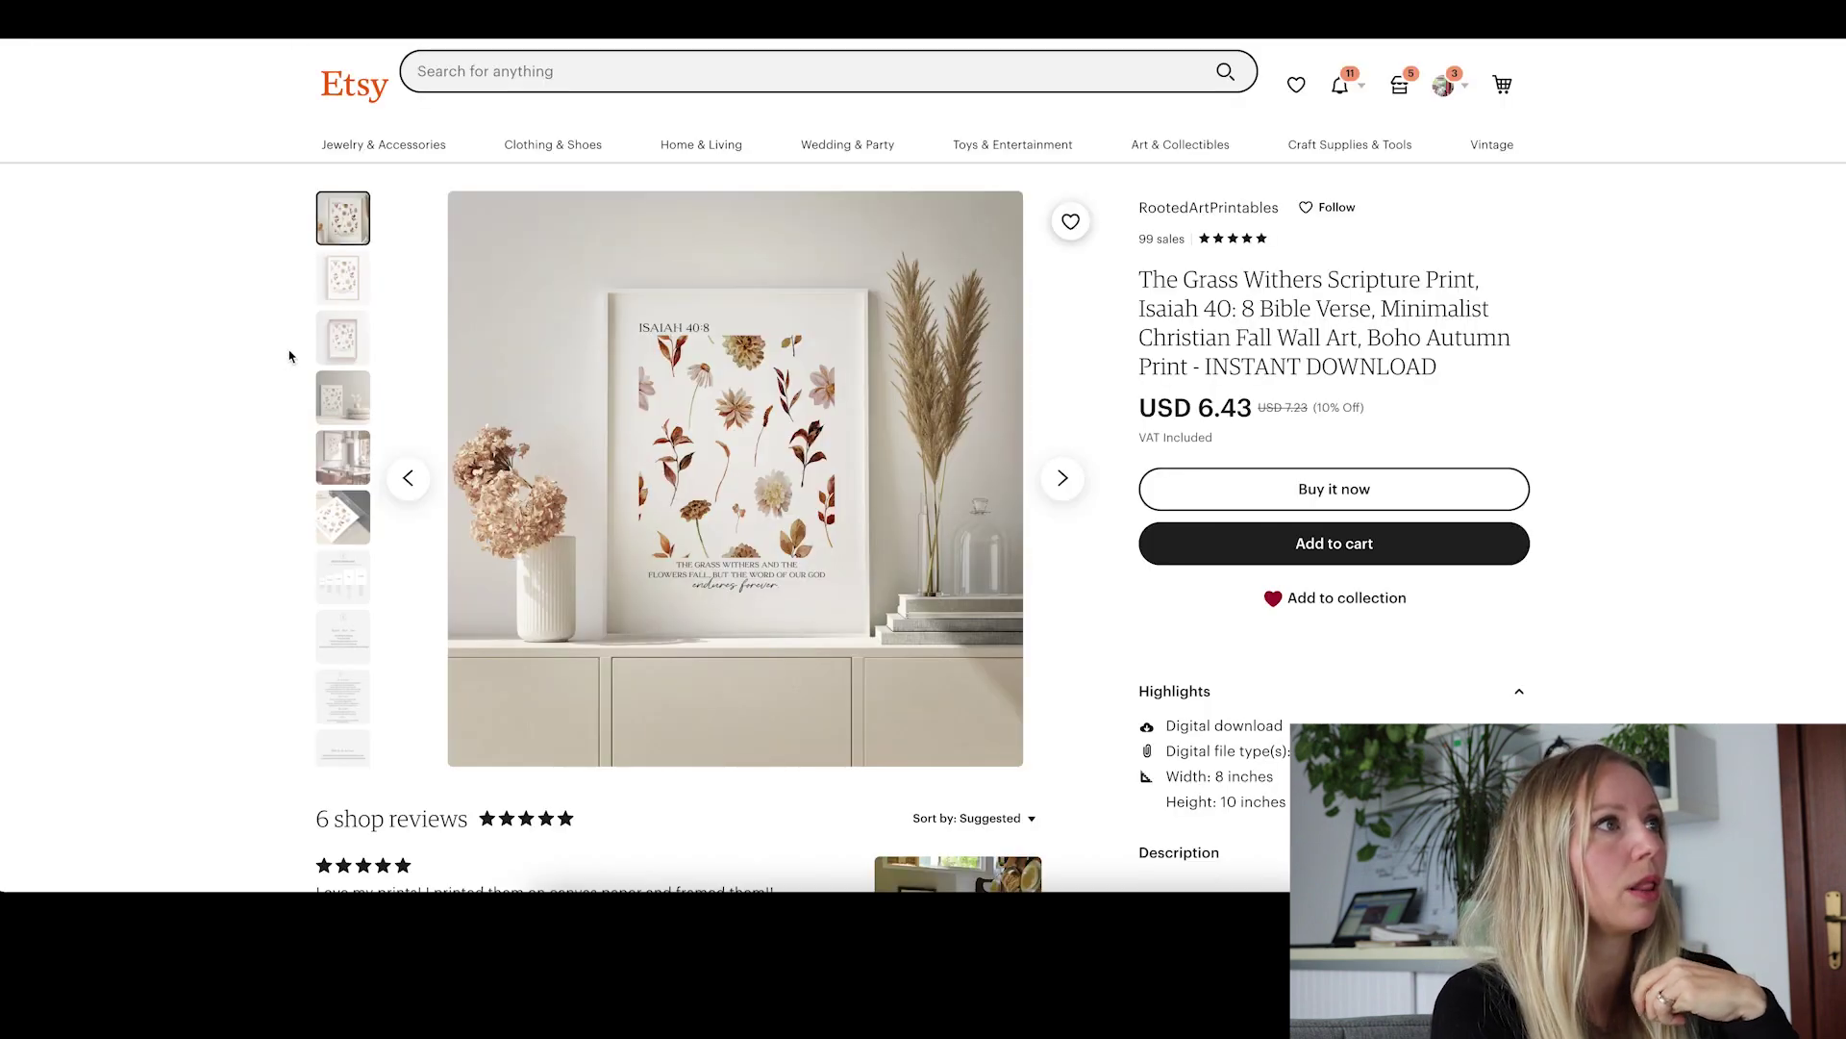
- On Etsy, examine the "Scripture Print" phrase in The Grass Withers listing's title and browse the listing's mockup and print-size images
scroll(288, 356, "down", 1)
left_click_drag(1328, 238, 1476, 239)
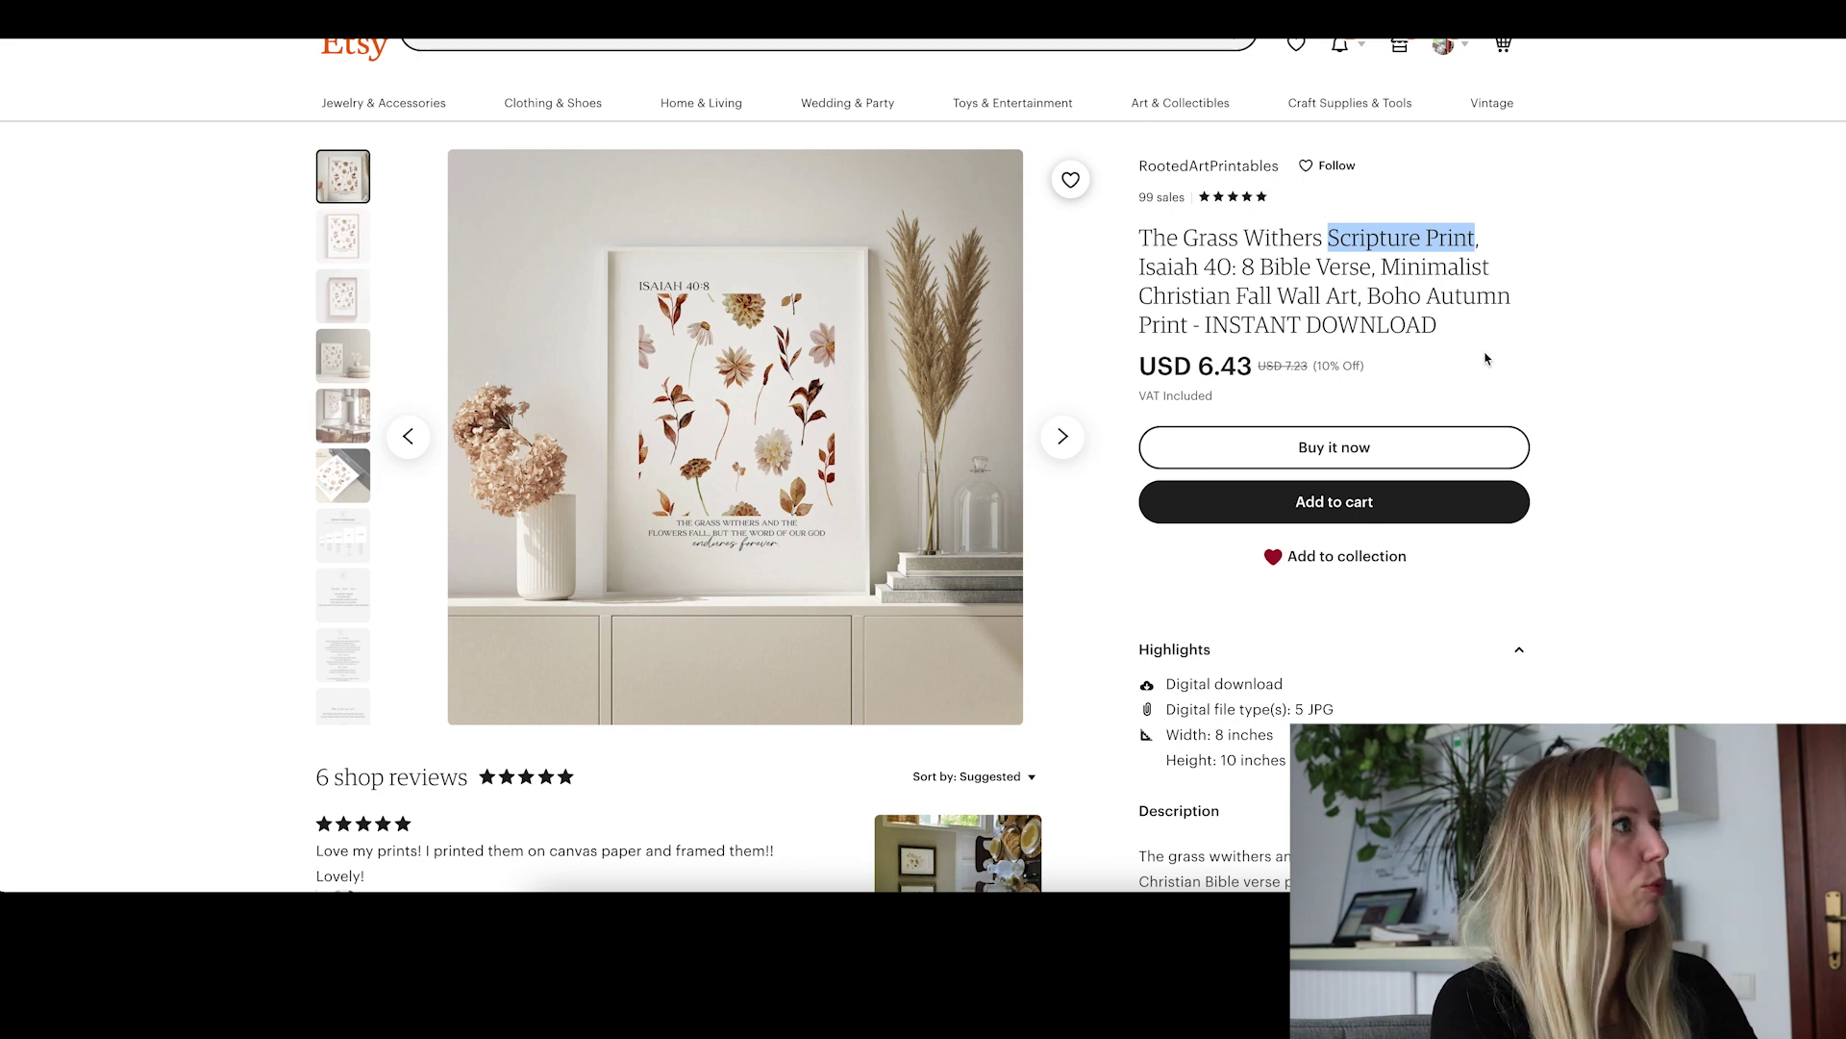
left_click(342, 236)
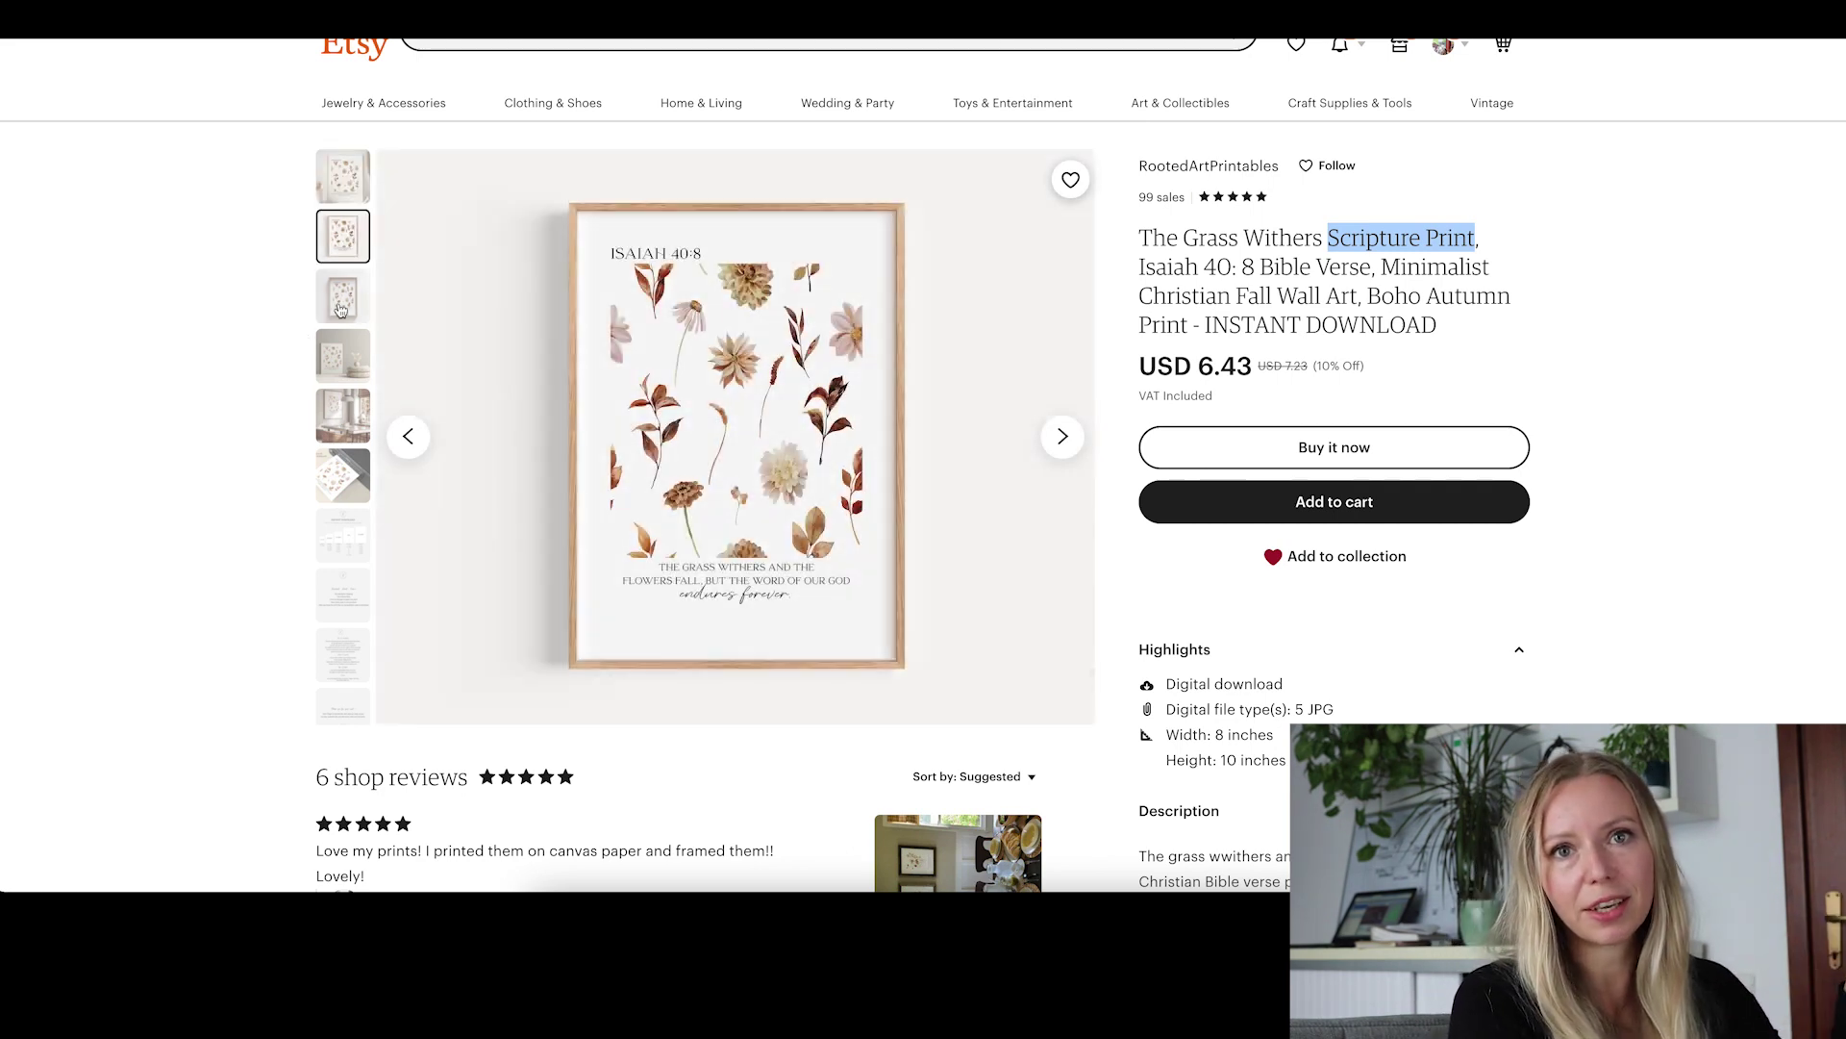
left_click(340, 303)
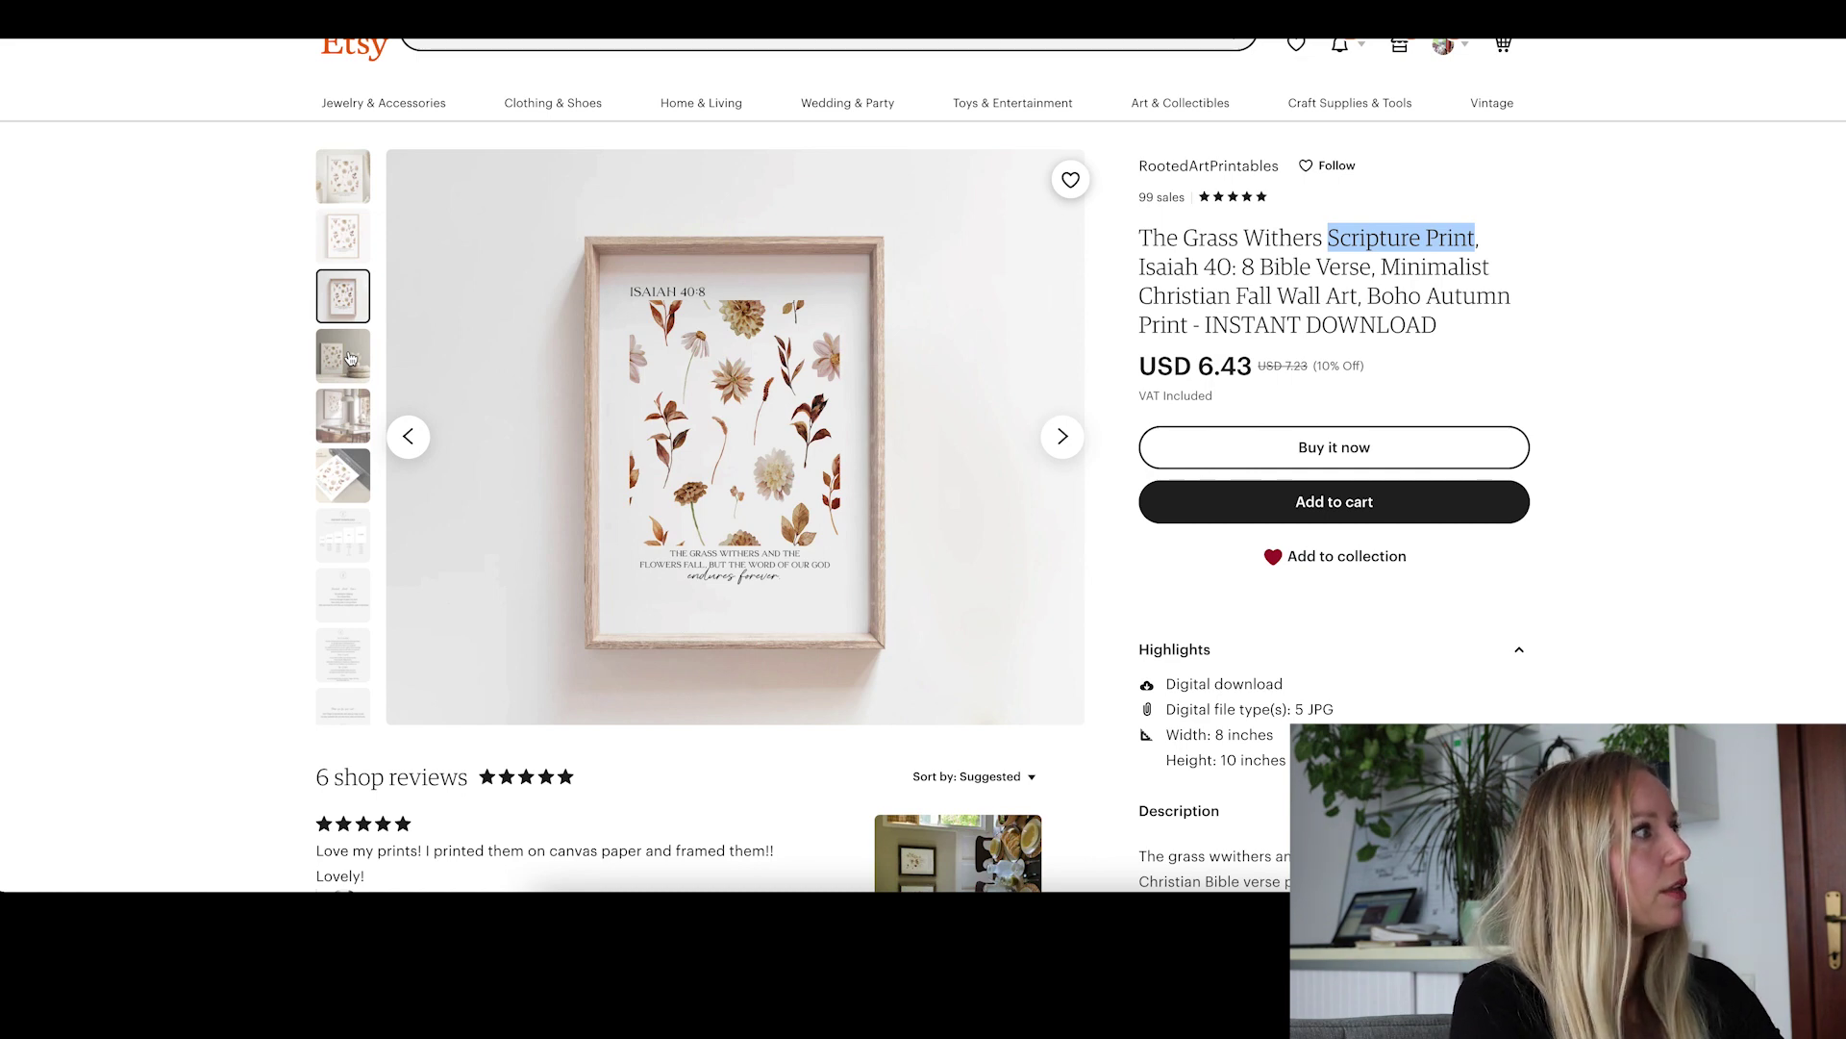
left_click(350, 359)
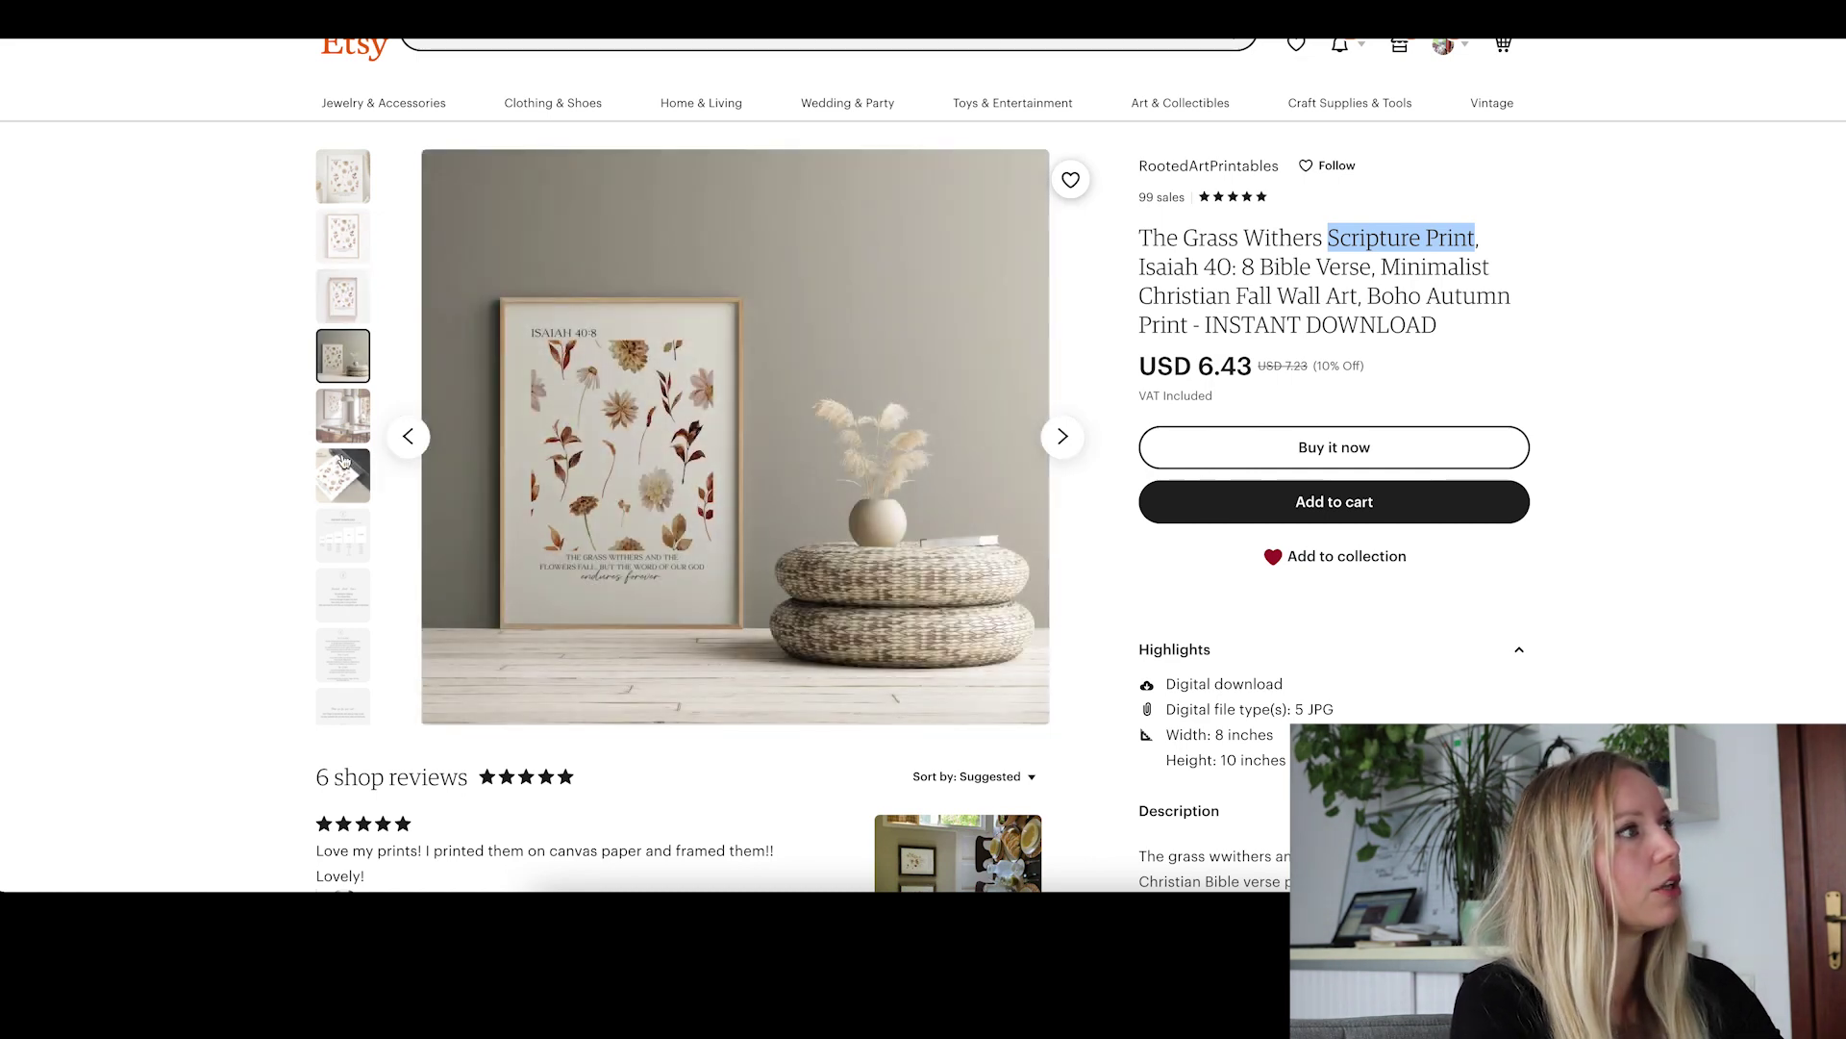
left_click(344, 475)
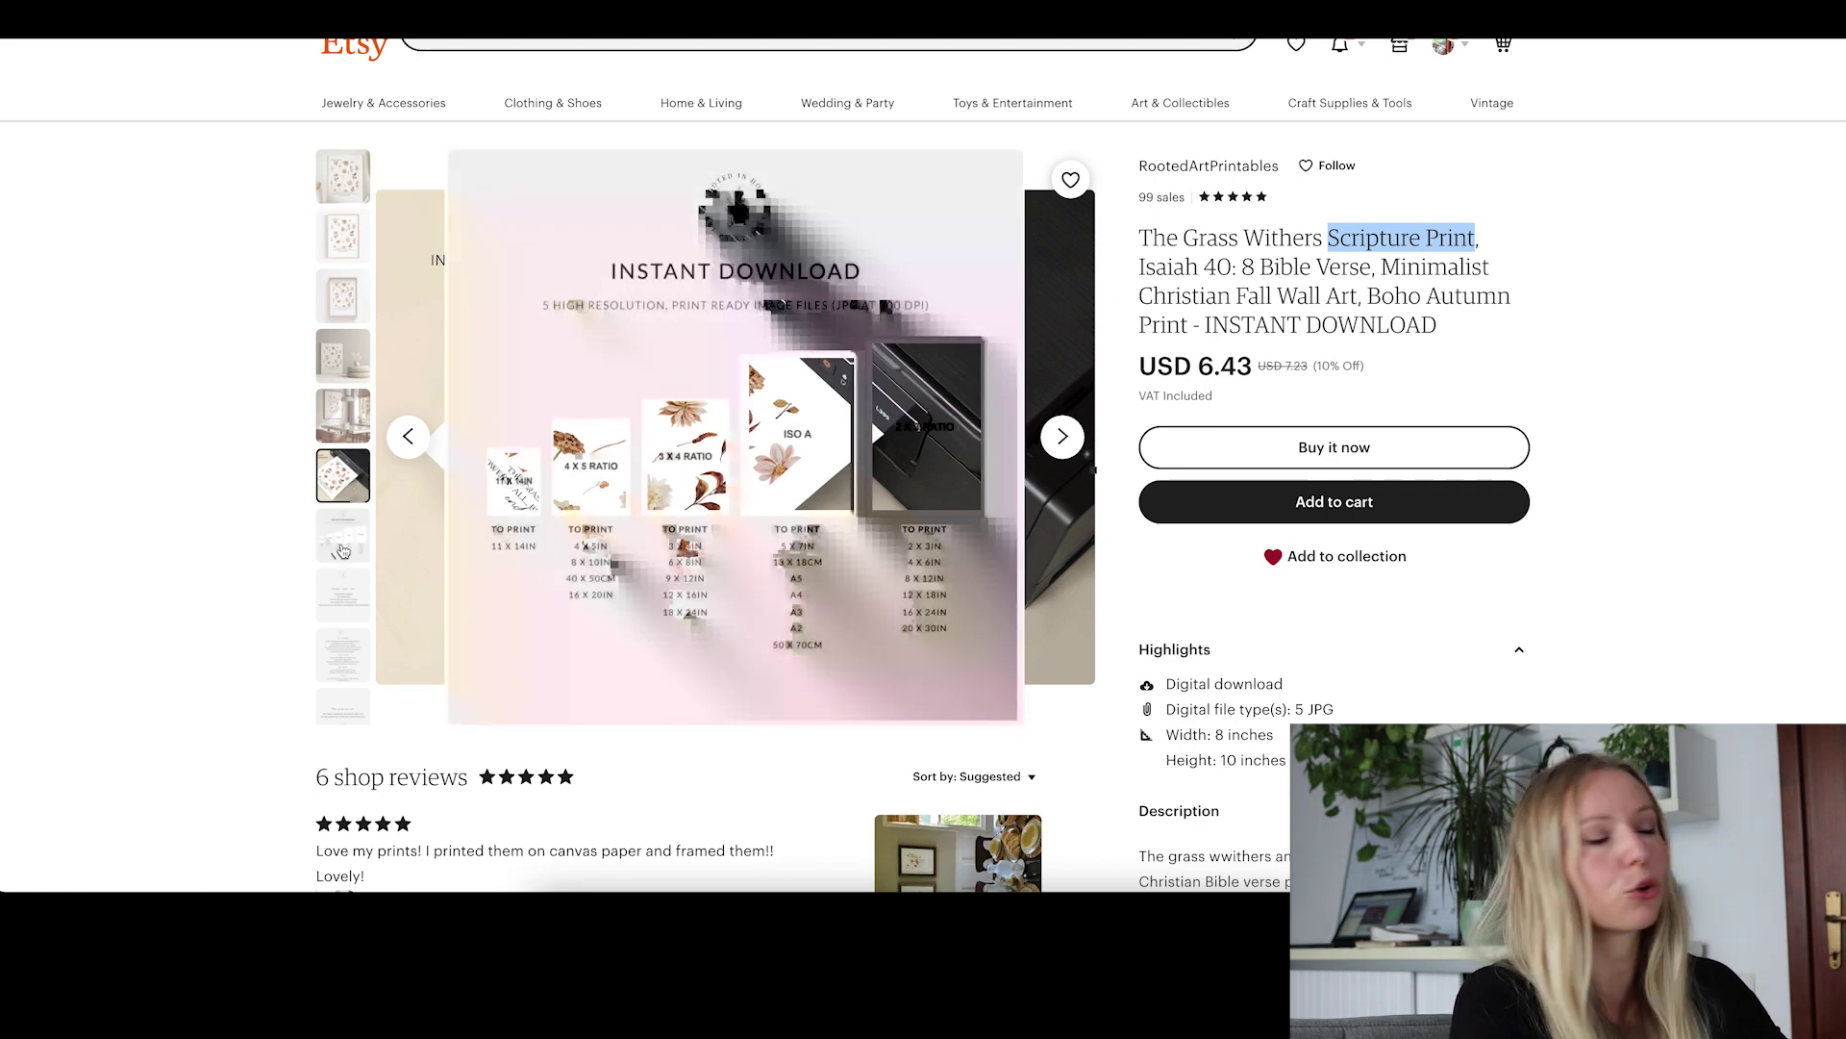
left_click(346, 421)
left_click(357, 366)
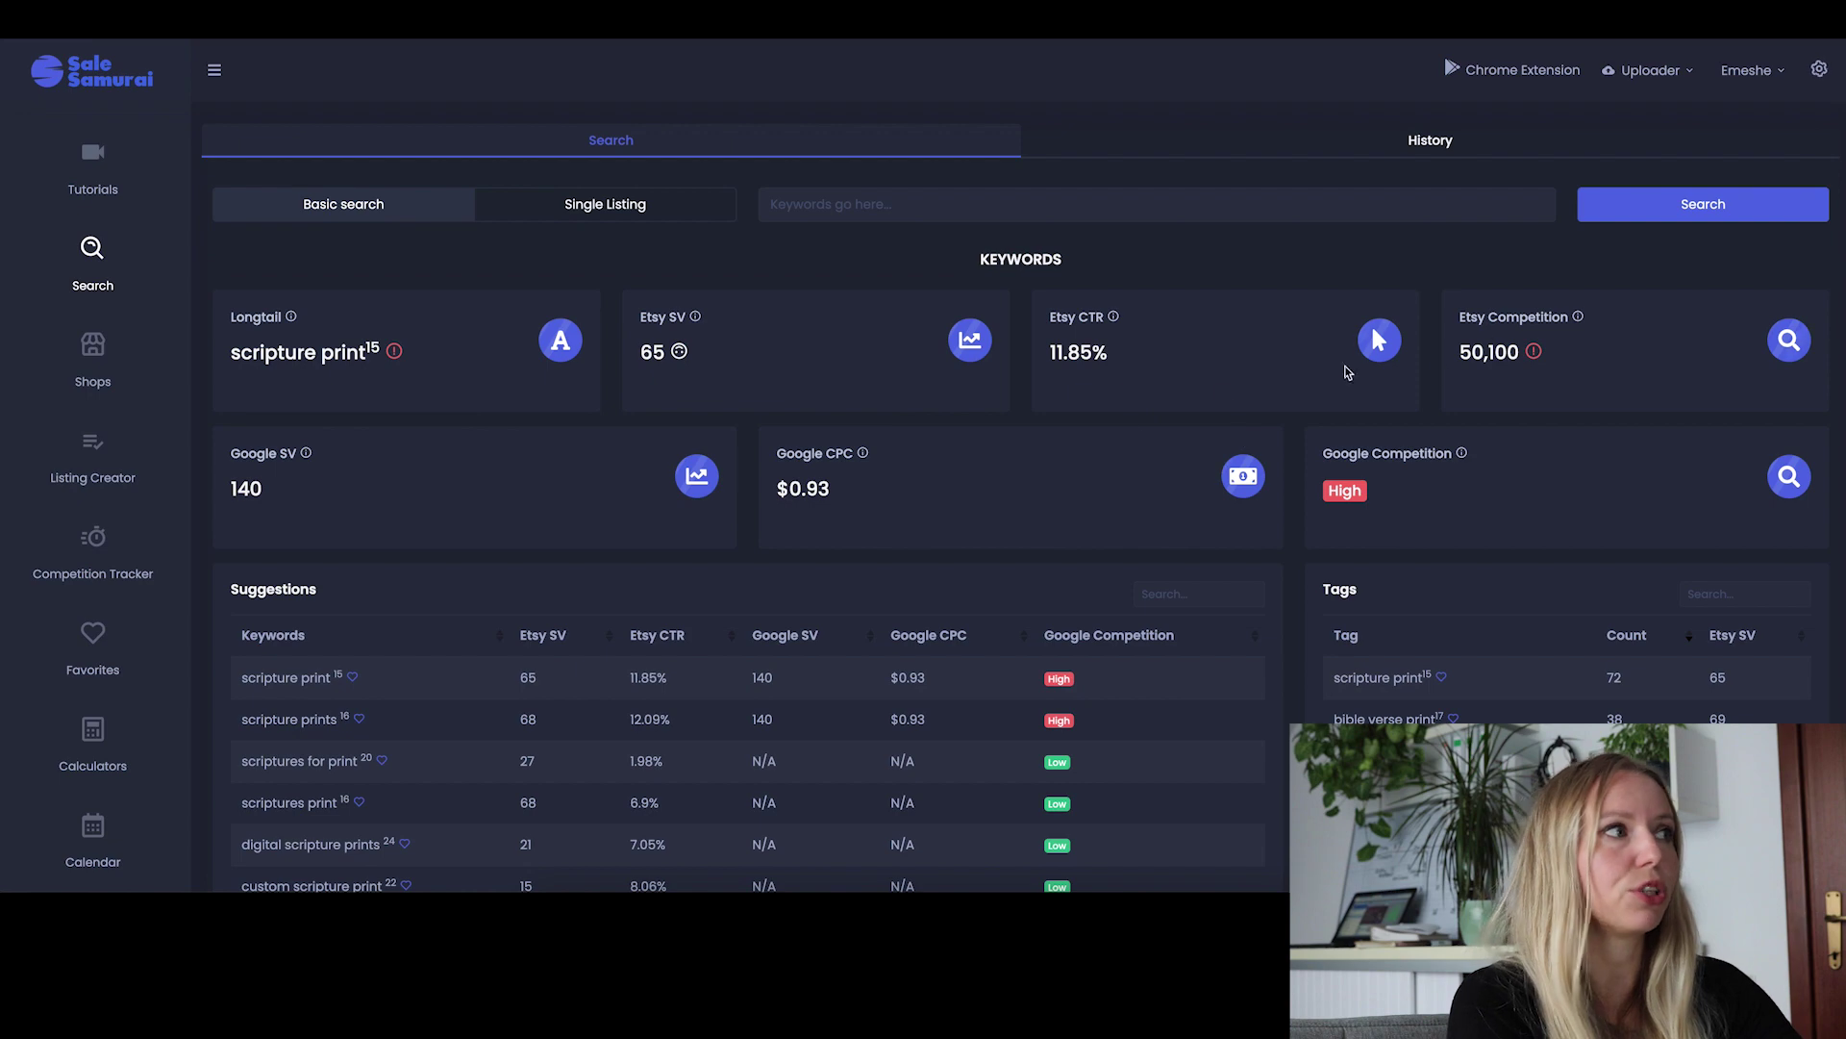
- In Sale Samurai, check the "scripture print" keyword suggestions "scriptures print" and "digital scripture prints" for search volume, CTR and competition
scroll(1165, 476, "down", 3)
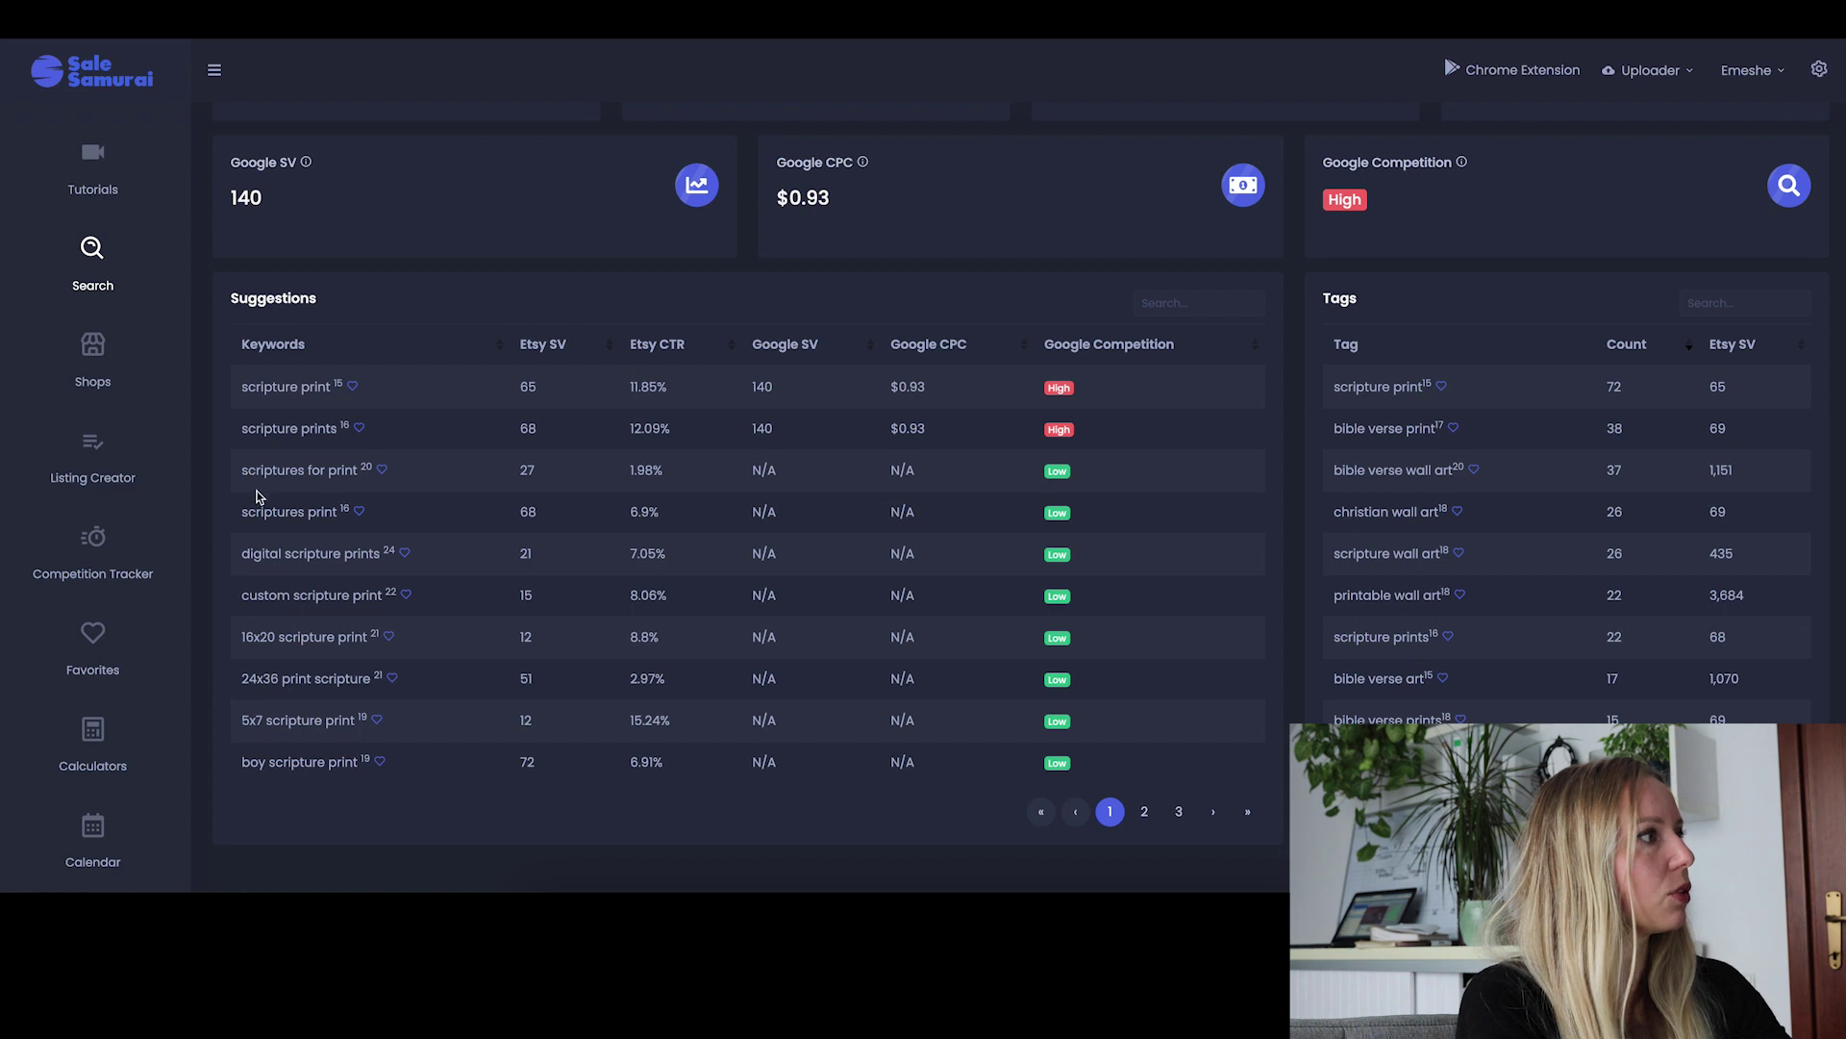
left_click_drag(255, 514, 348, 521)
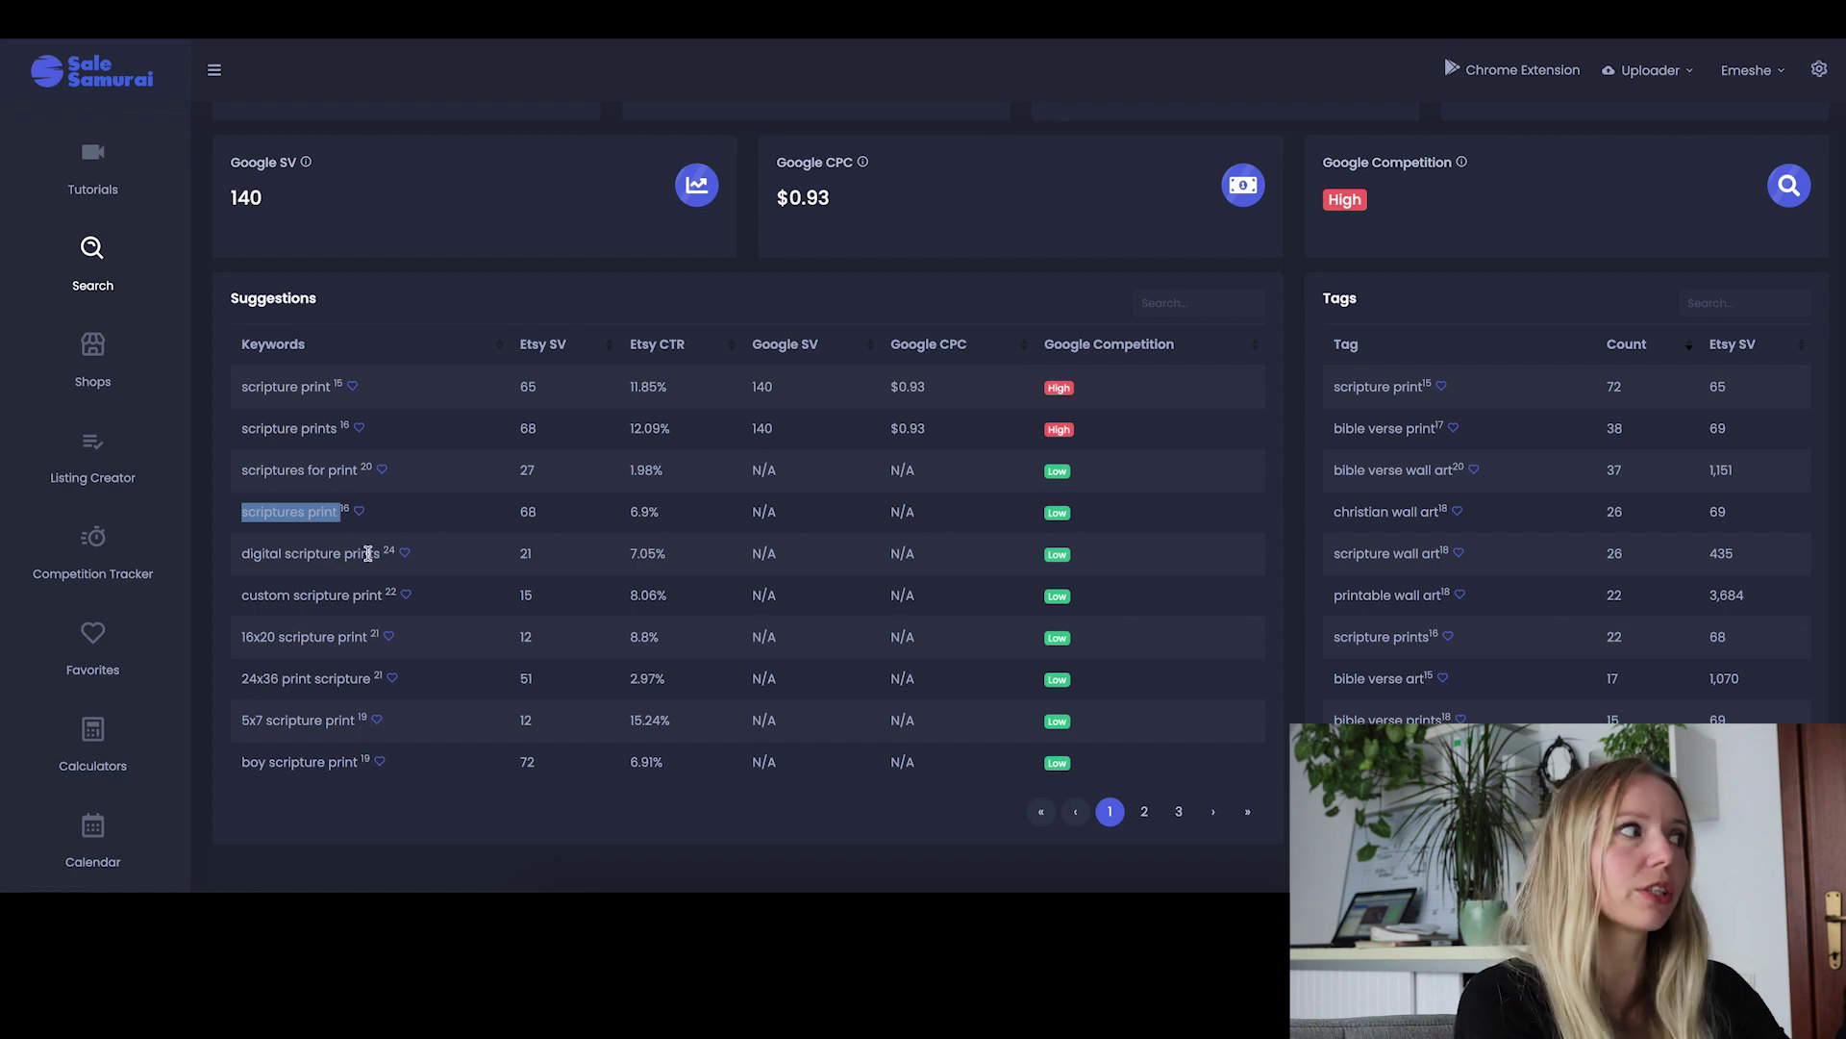
left_click(369, 551)
left_click_drag(372, 551, 248, 553)
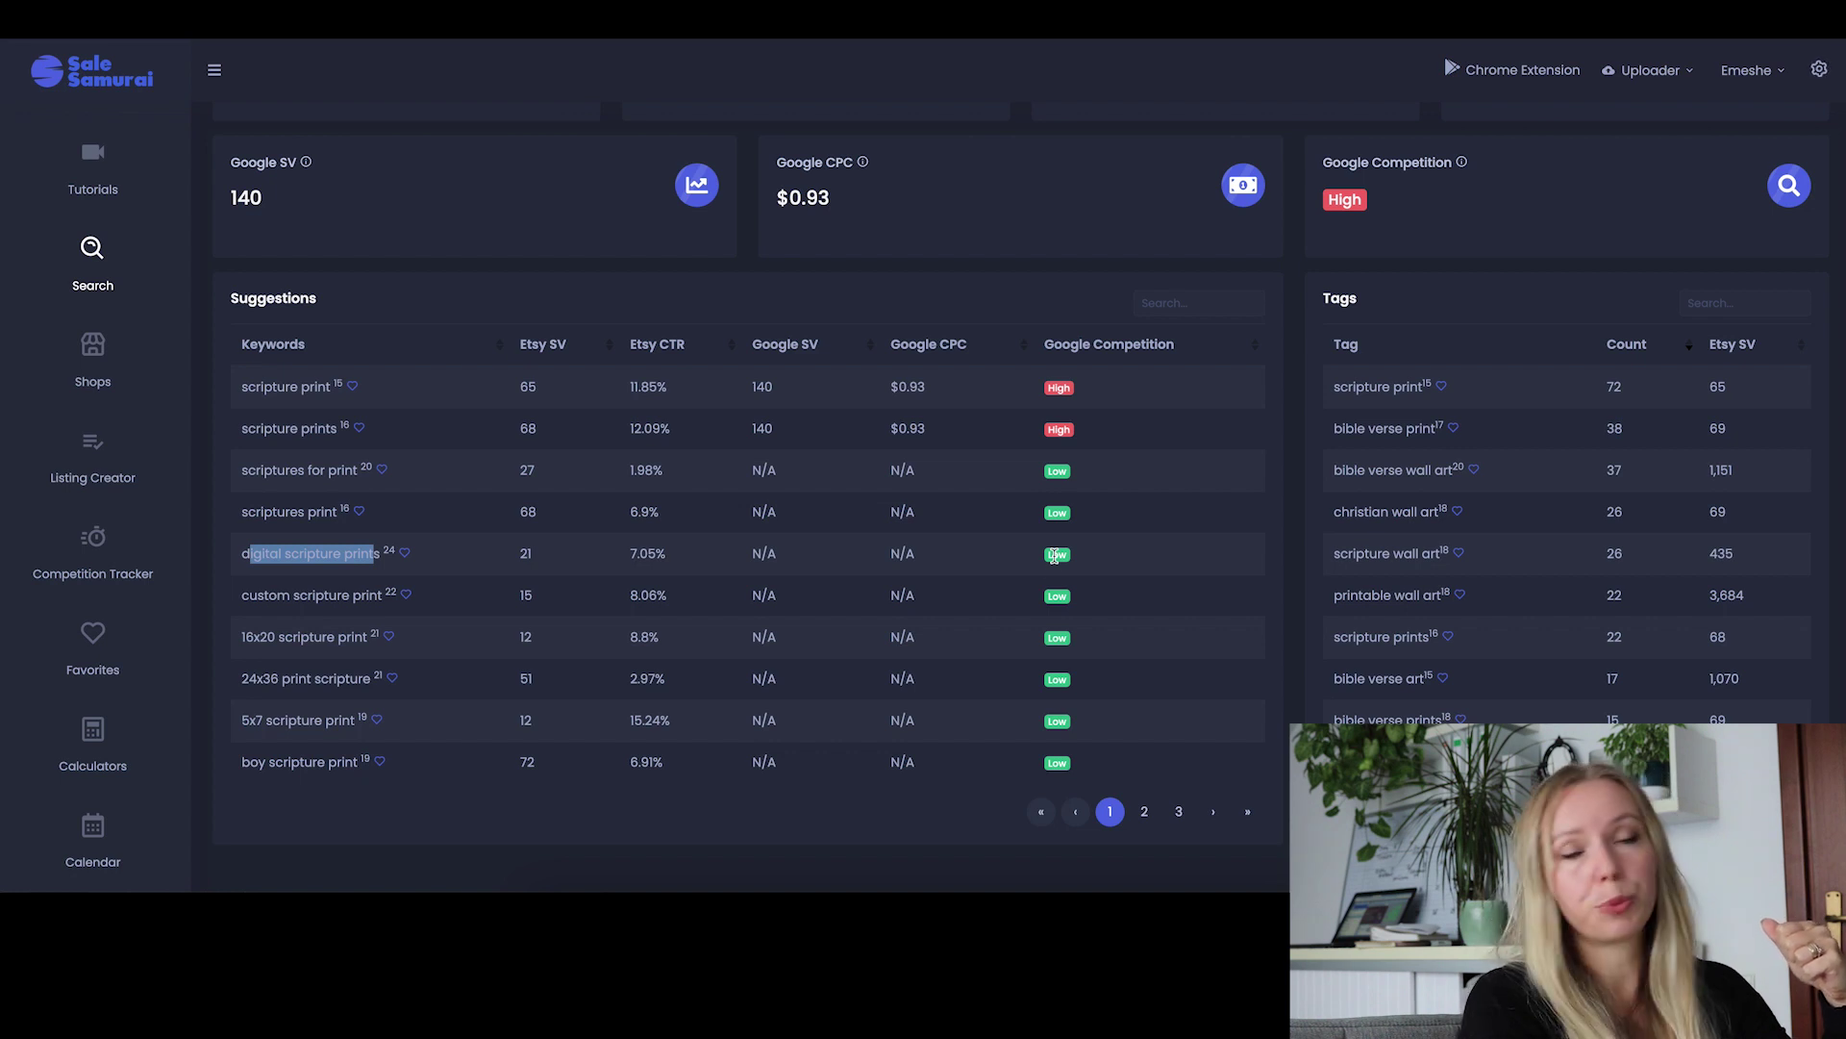
- Check the metrics of the keyword suggestions "custom scripture print", "5x7 scripture print" and "scripture prints"
left_click_drag(382, 596, 270, 598)
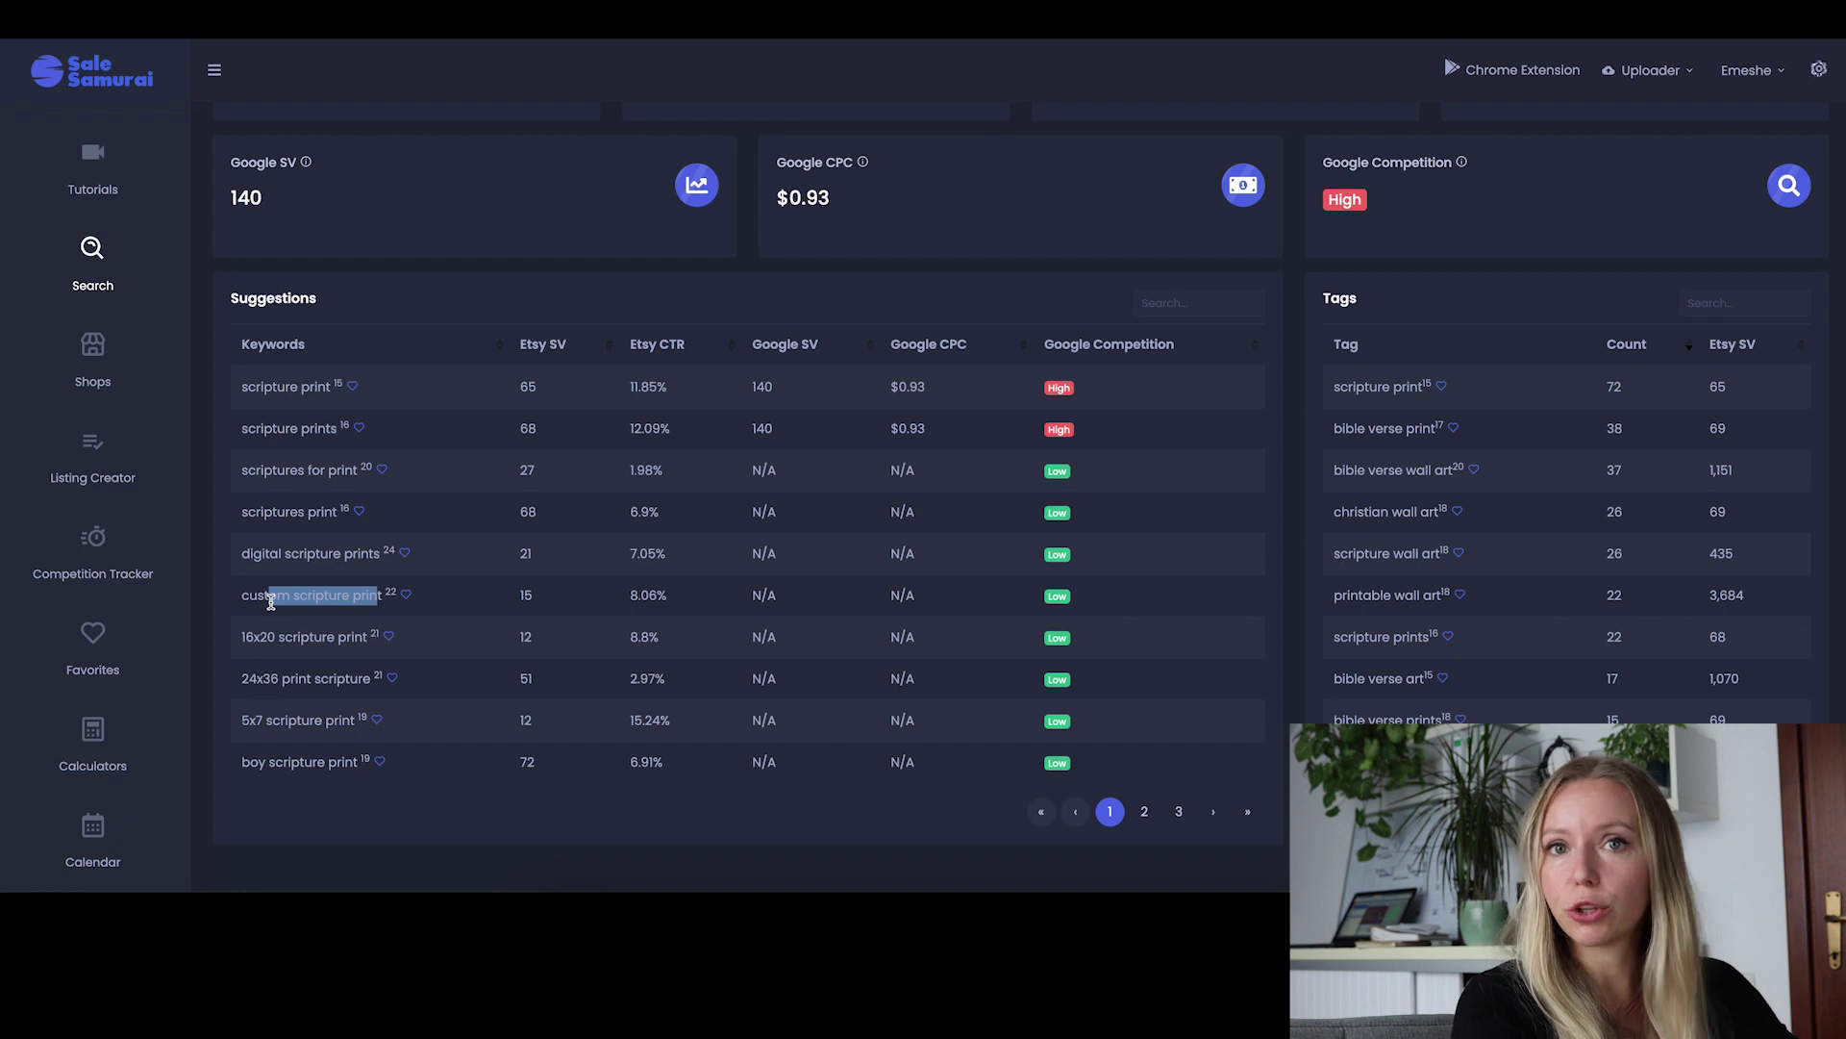
double_click(251, 721)
scroll(251, 721, "down", 1)
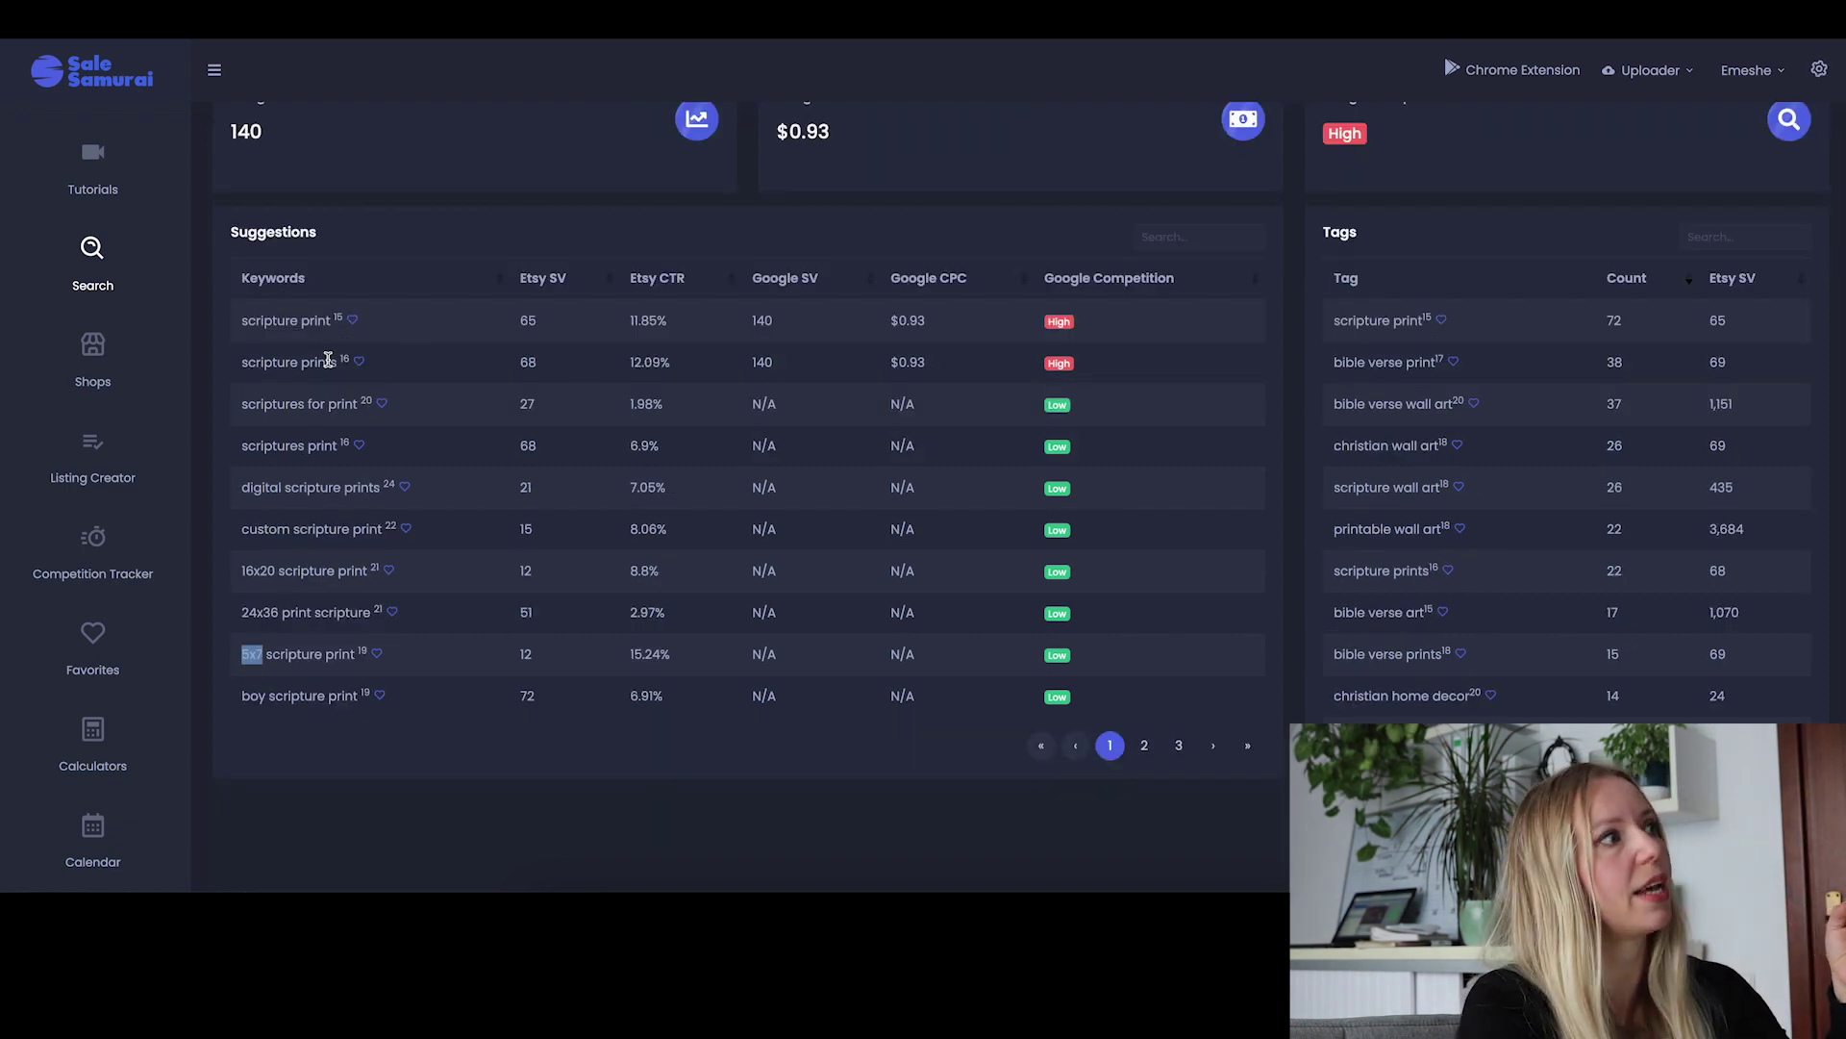
left_click_drag(341, 361, 244, 360)
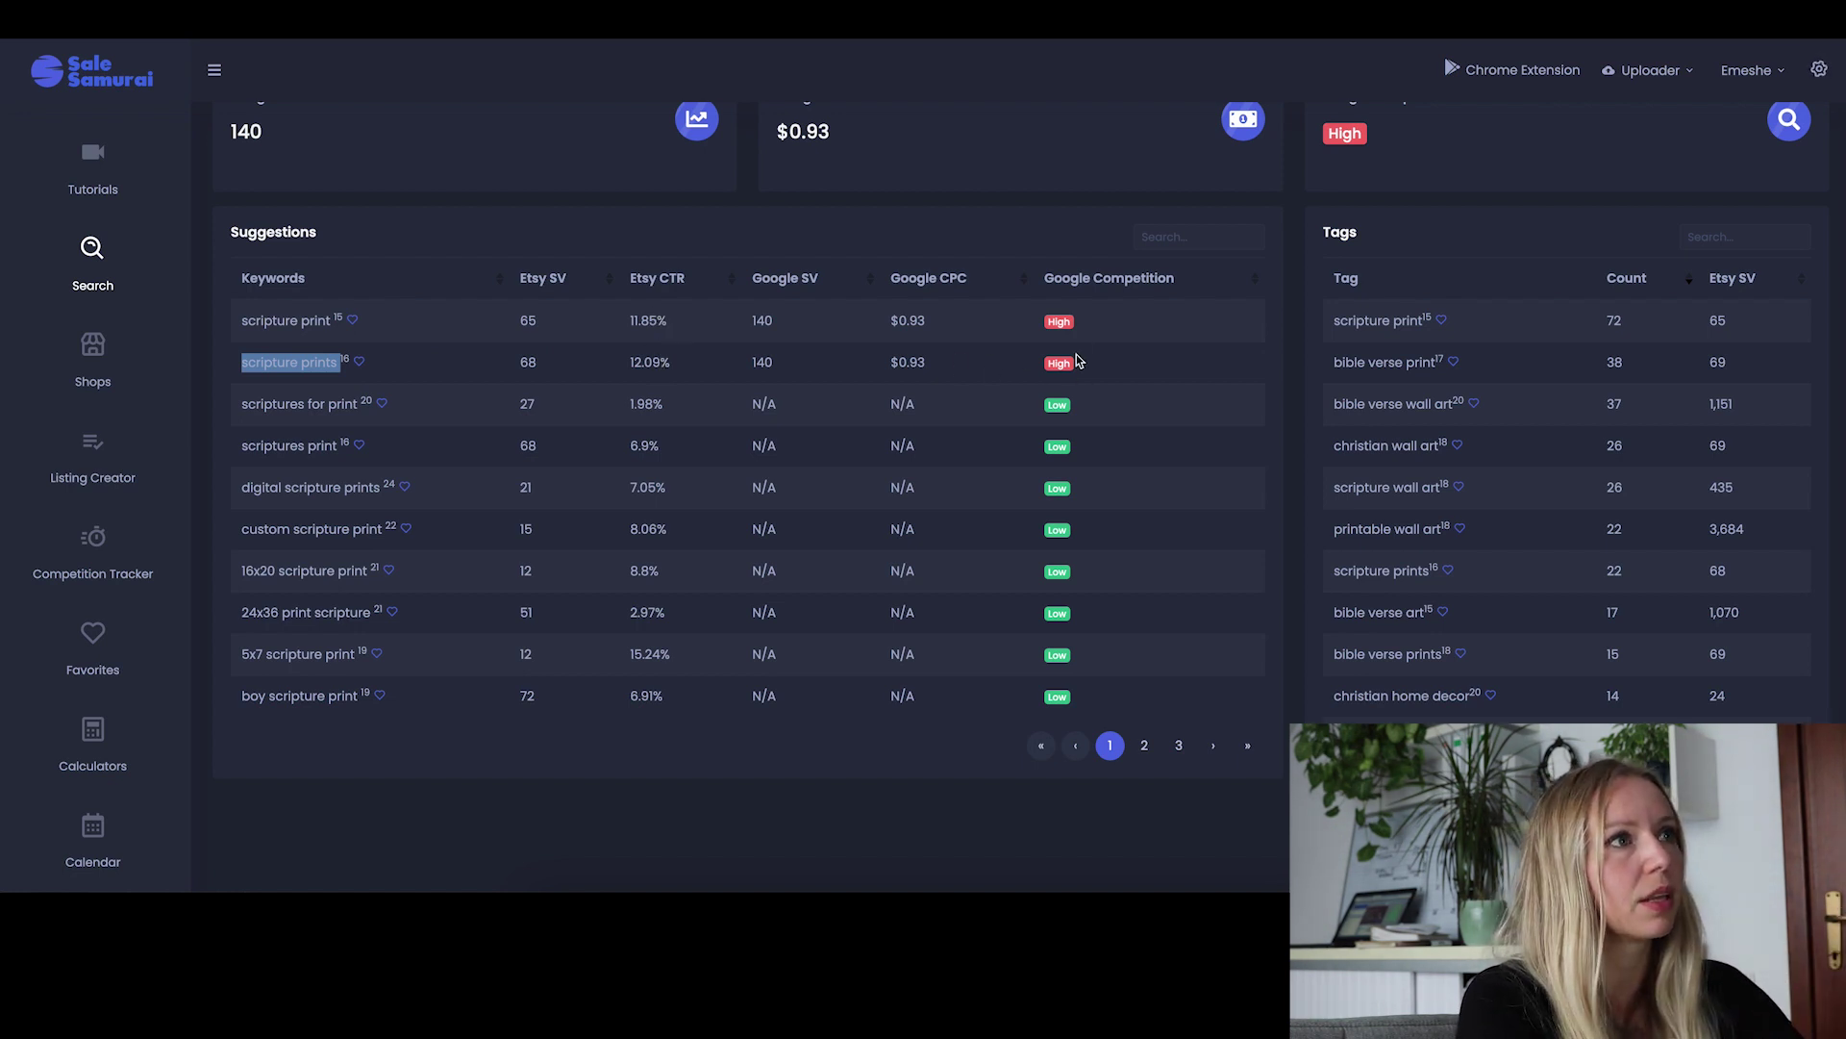
scroll(1087, 355, "down", 1)
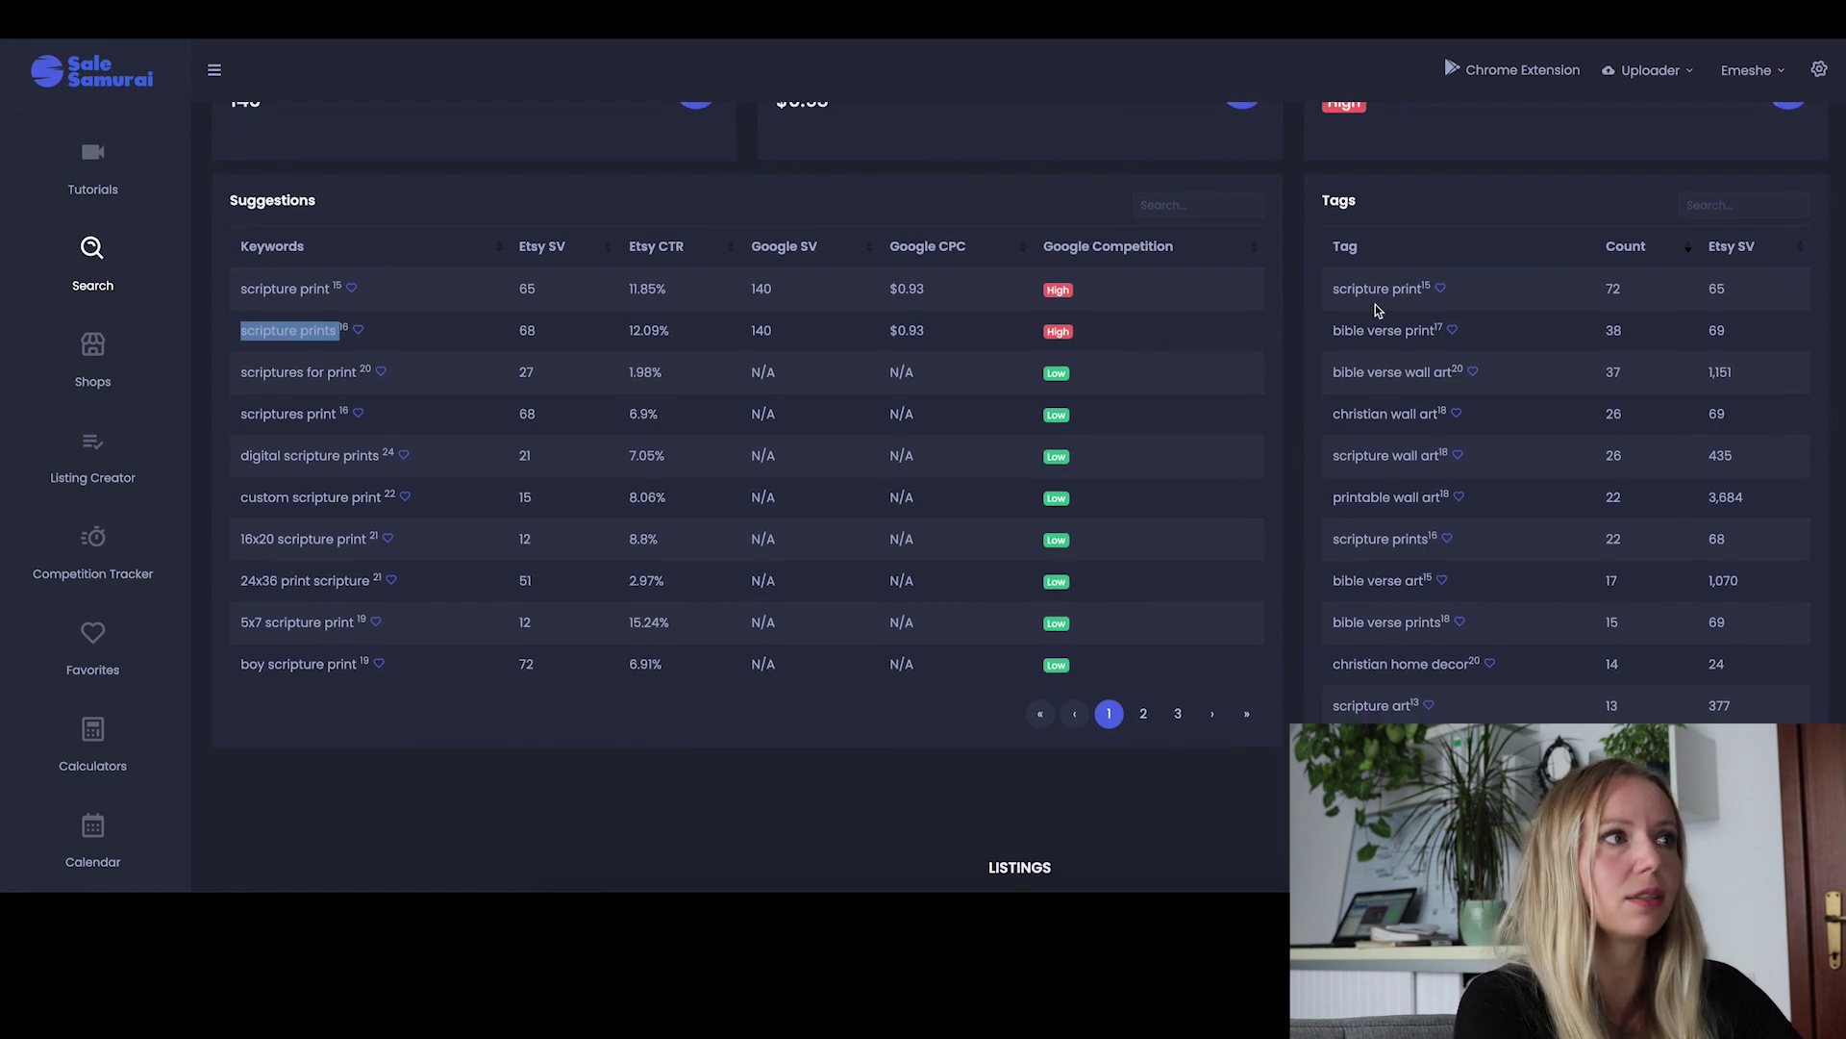
scroll(1374, 304, "up", 1)
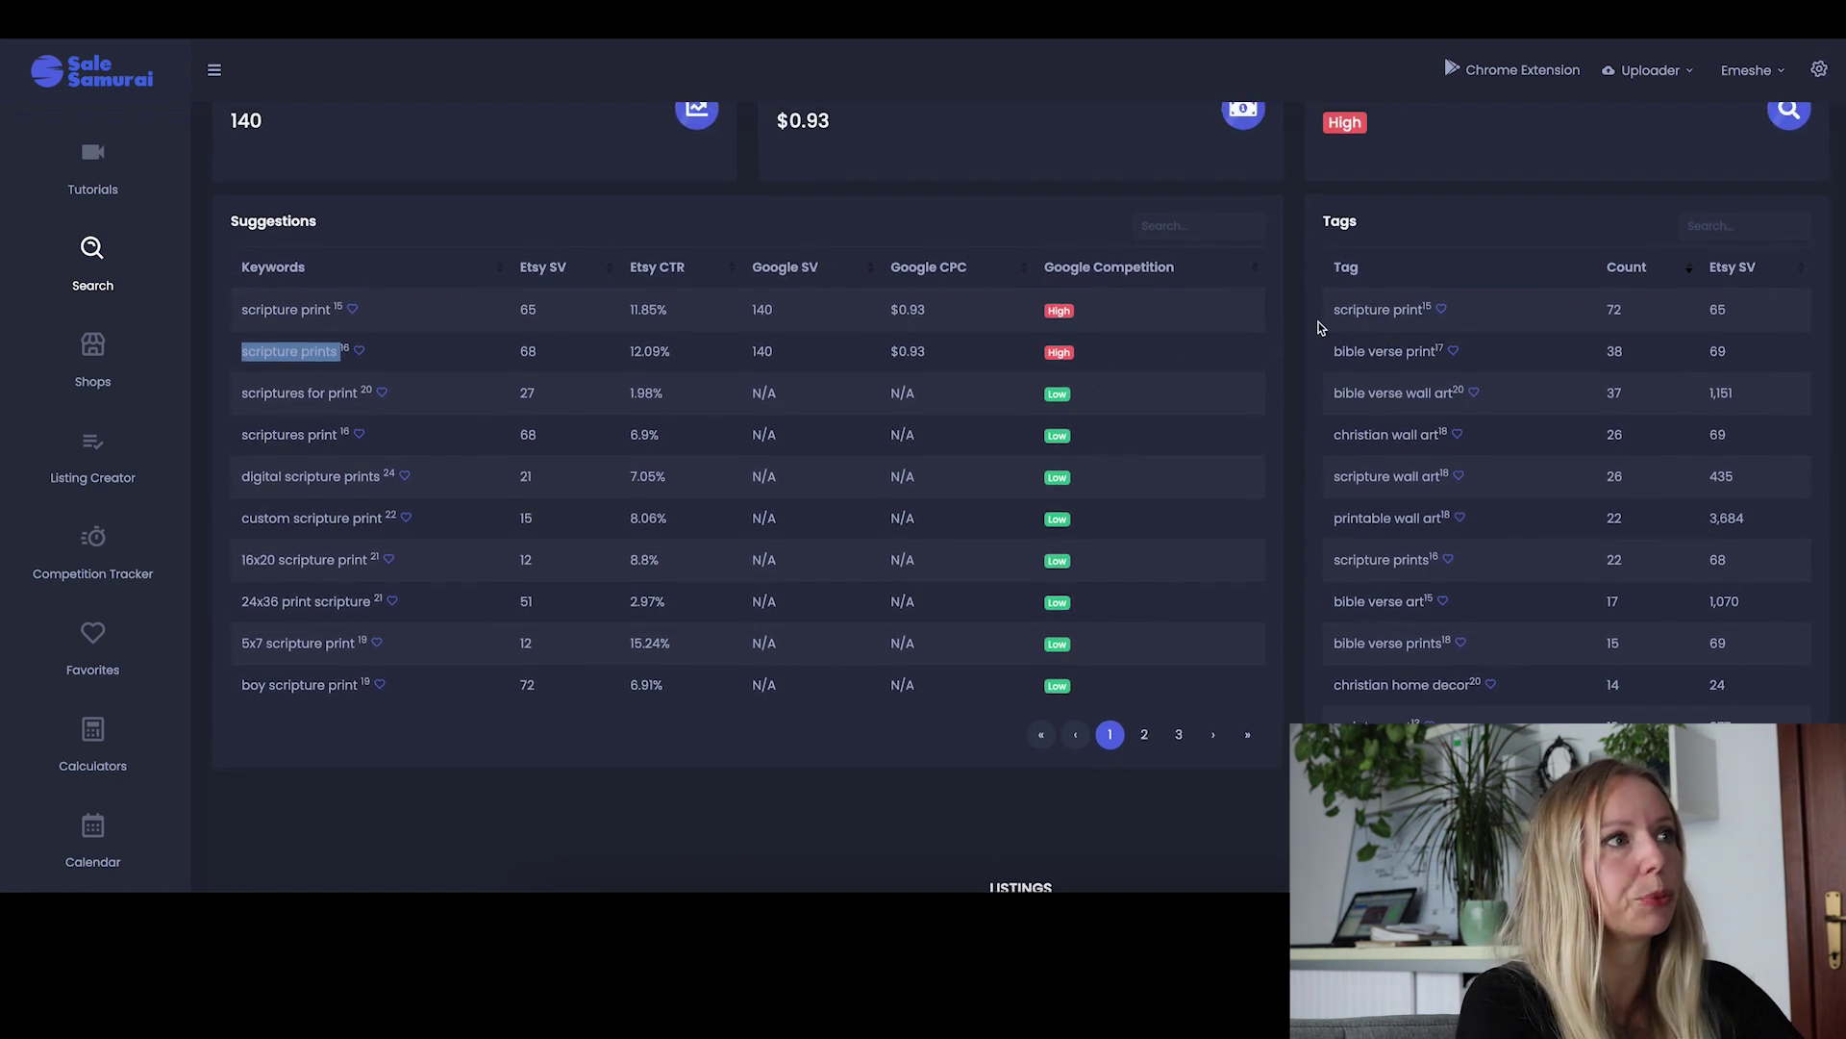
- Compare the tags "printable wall art" and "scripture print" by tag count and Etsy search volume
left_click(1421, 493)
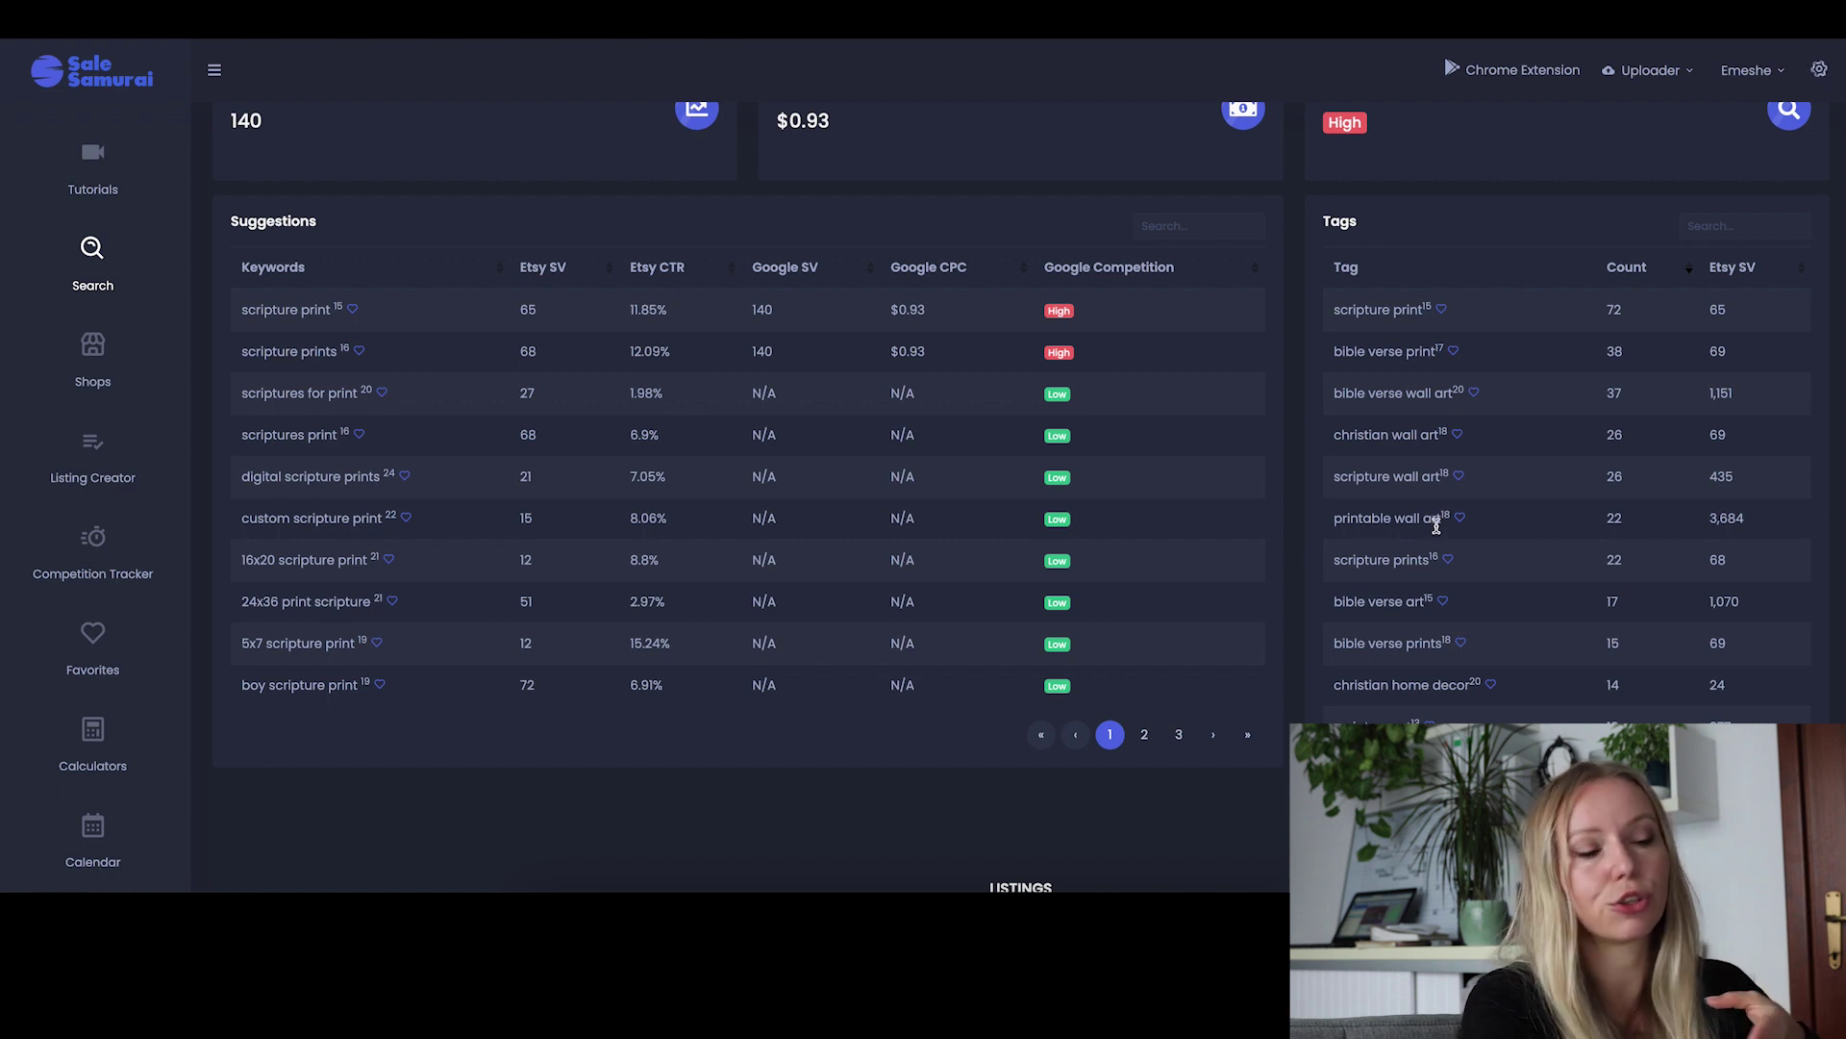
left_click_drag(1703, 524, 1753, 525)
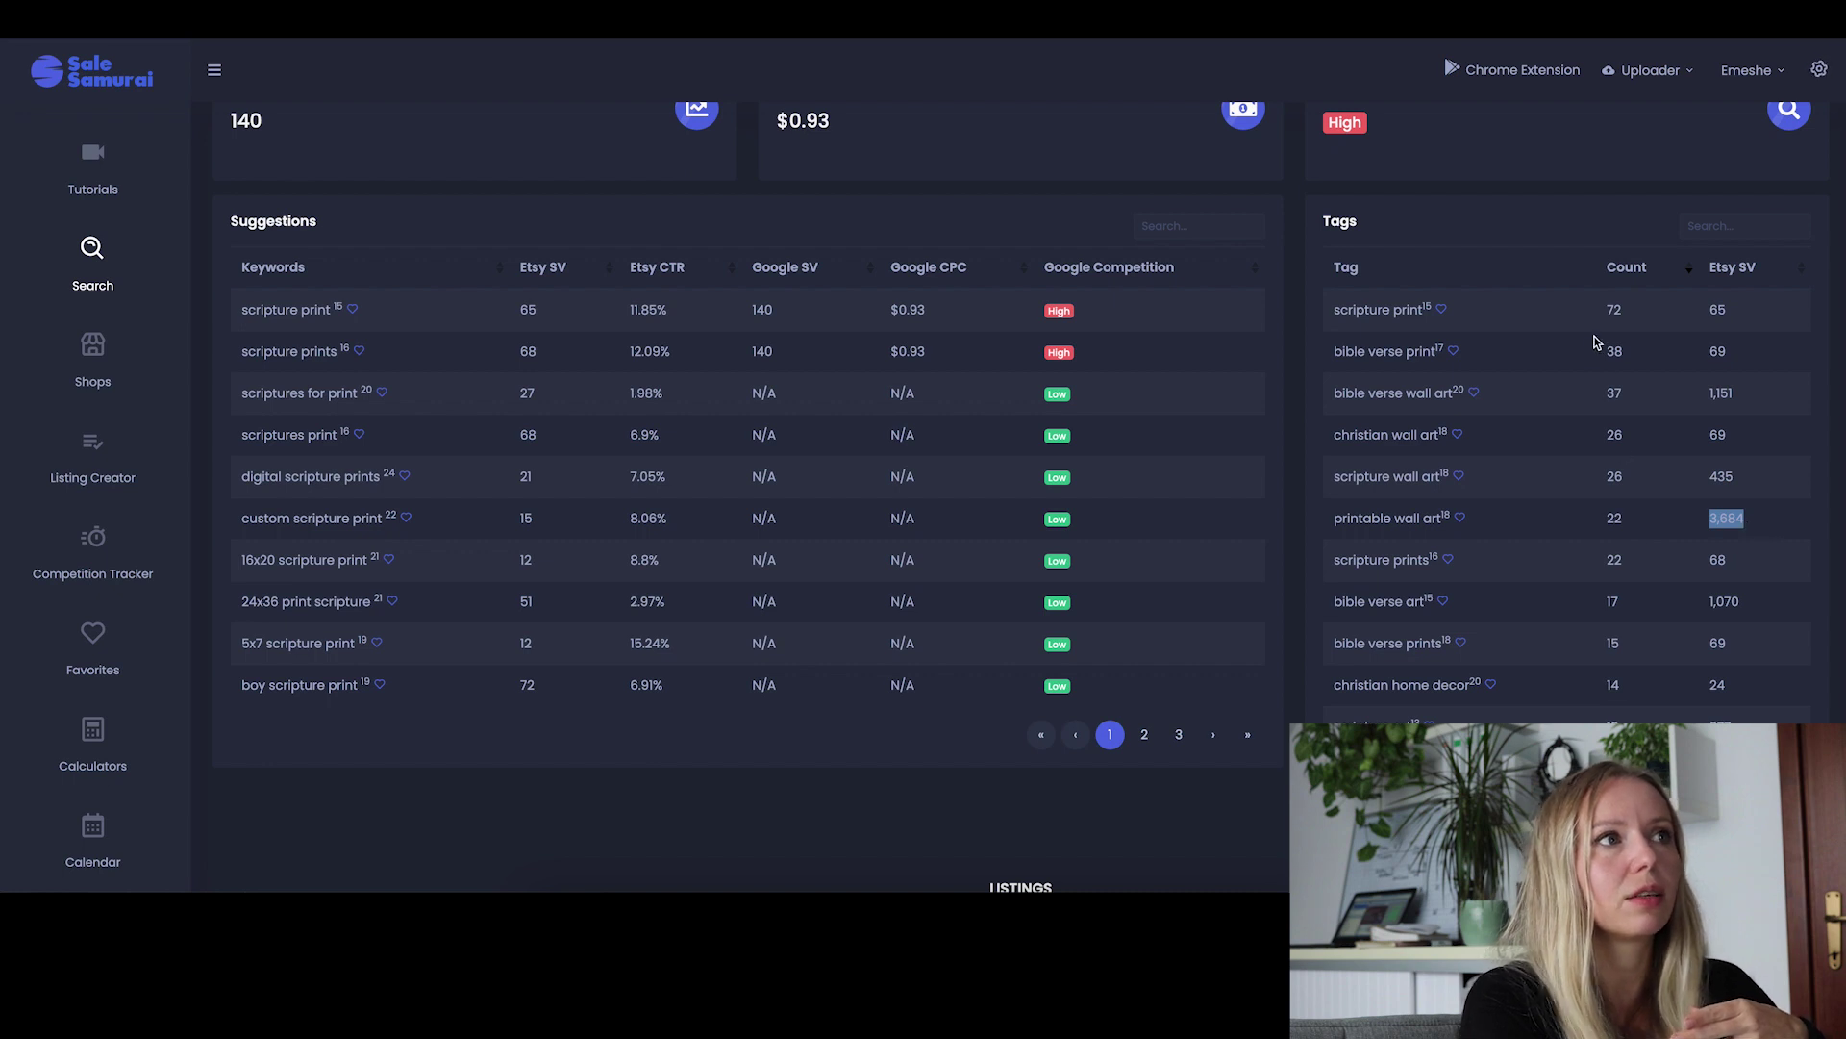
left_click_drag(1631, 310, 1724, 315)
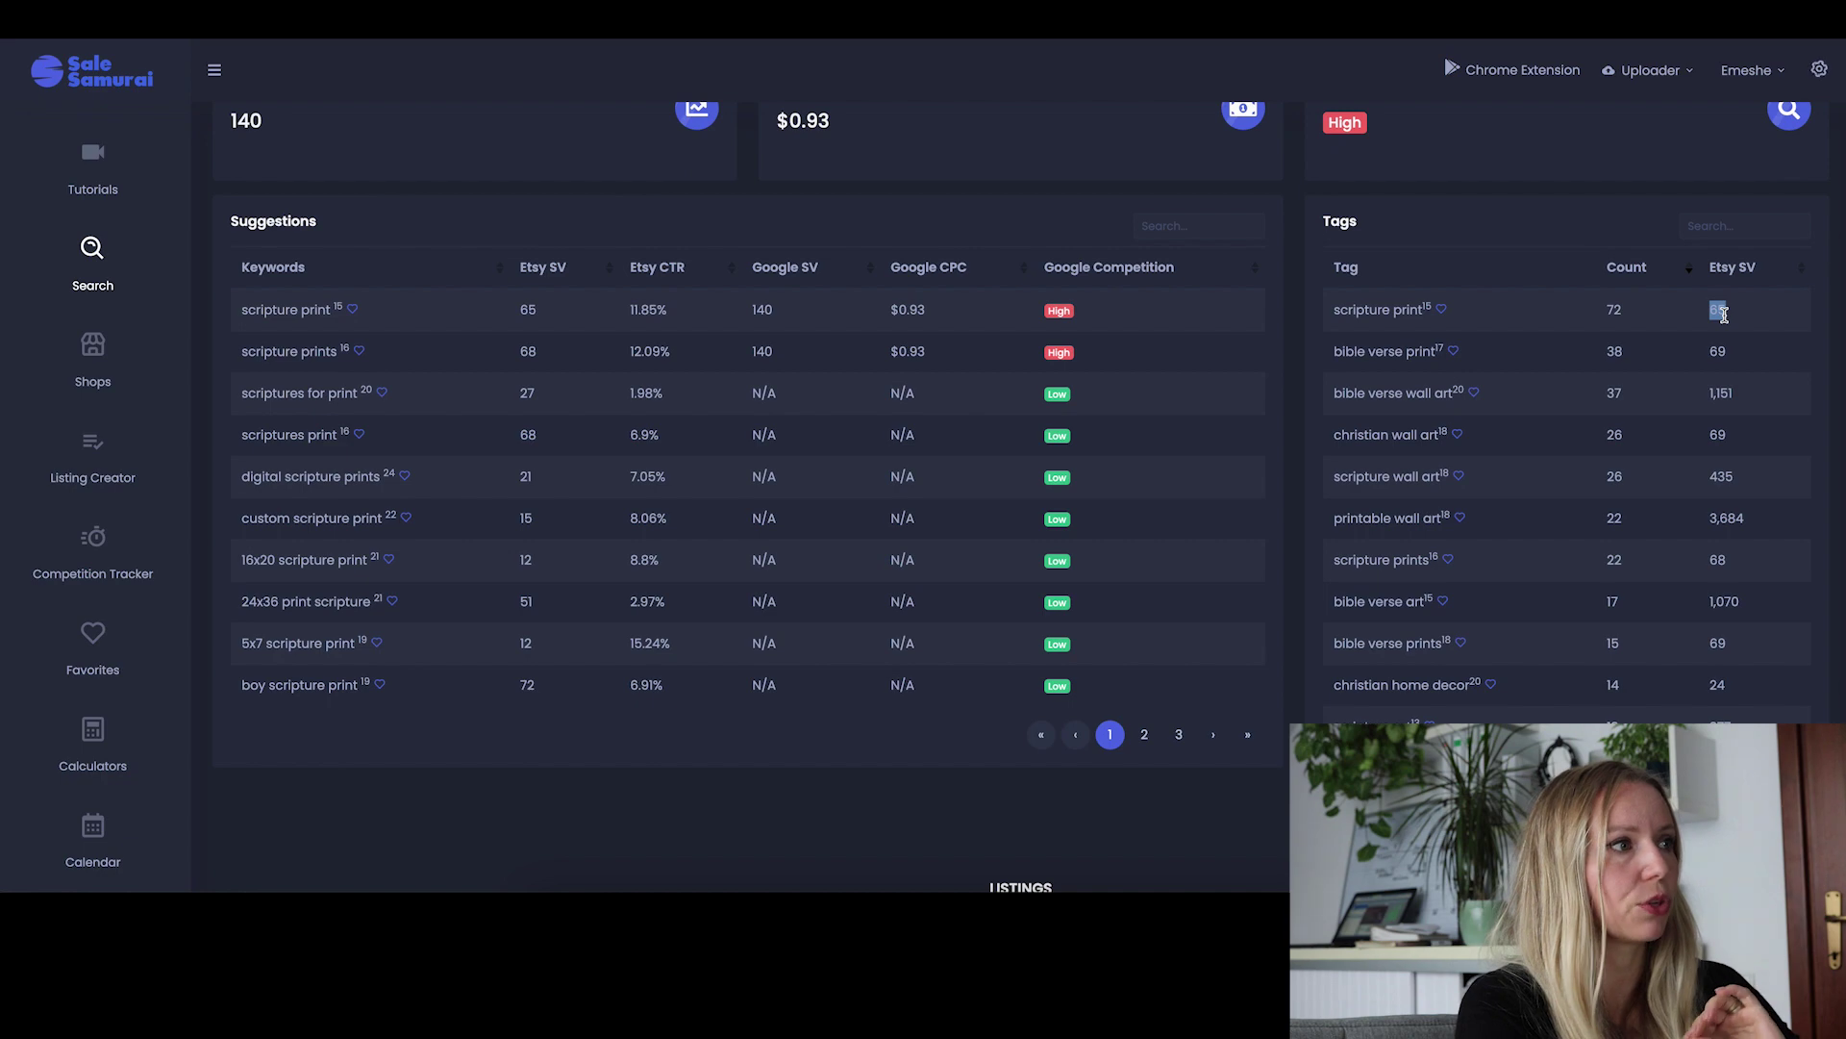
scroll(1711, 473, "down", 1)
scroll(1711, 473, "down", 1)
scroll(1711, 470, "down", 2)
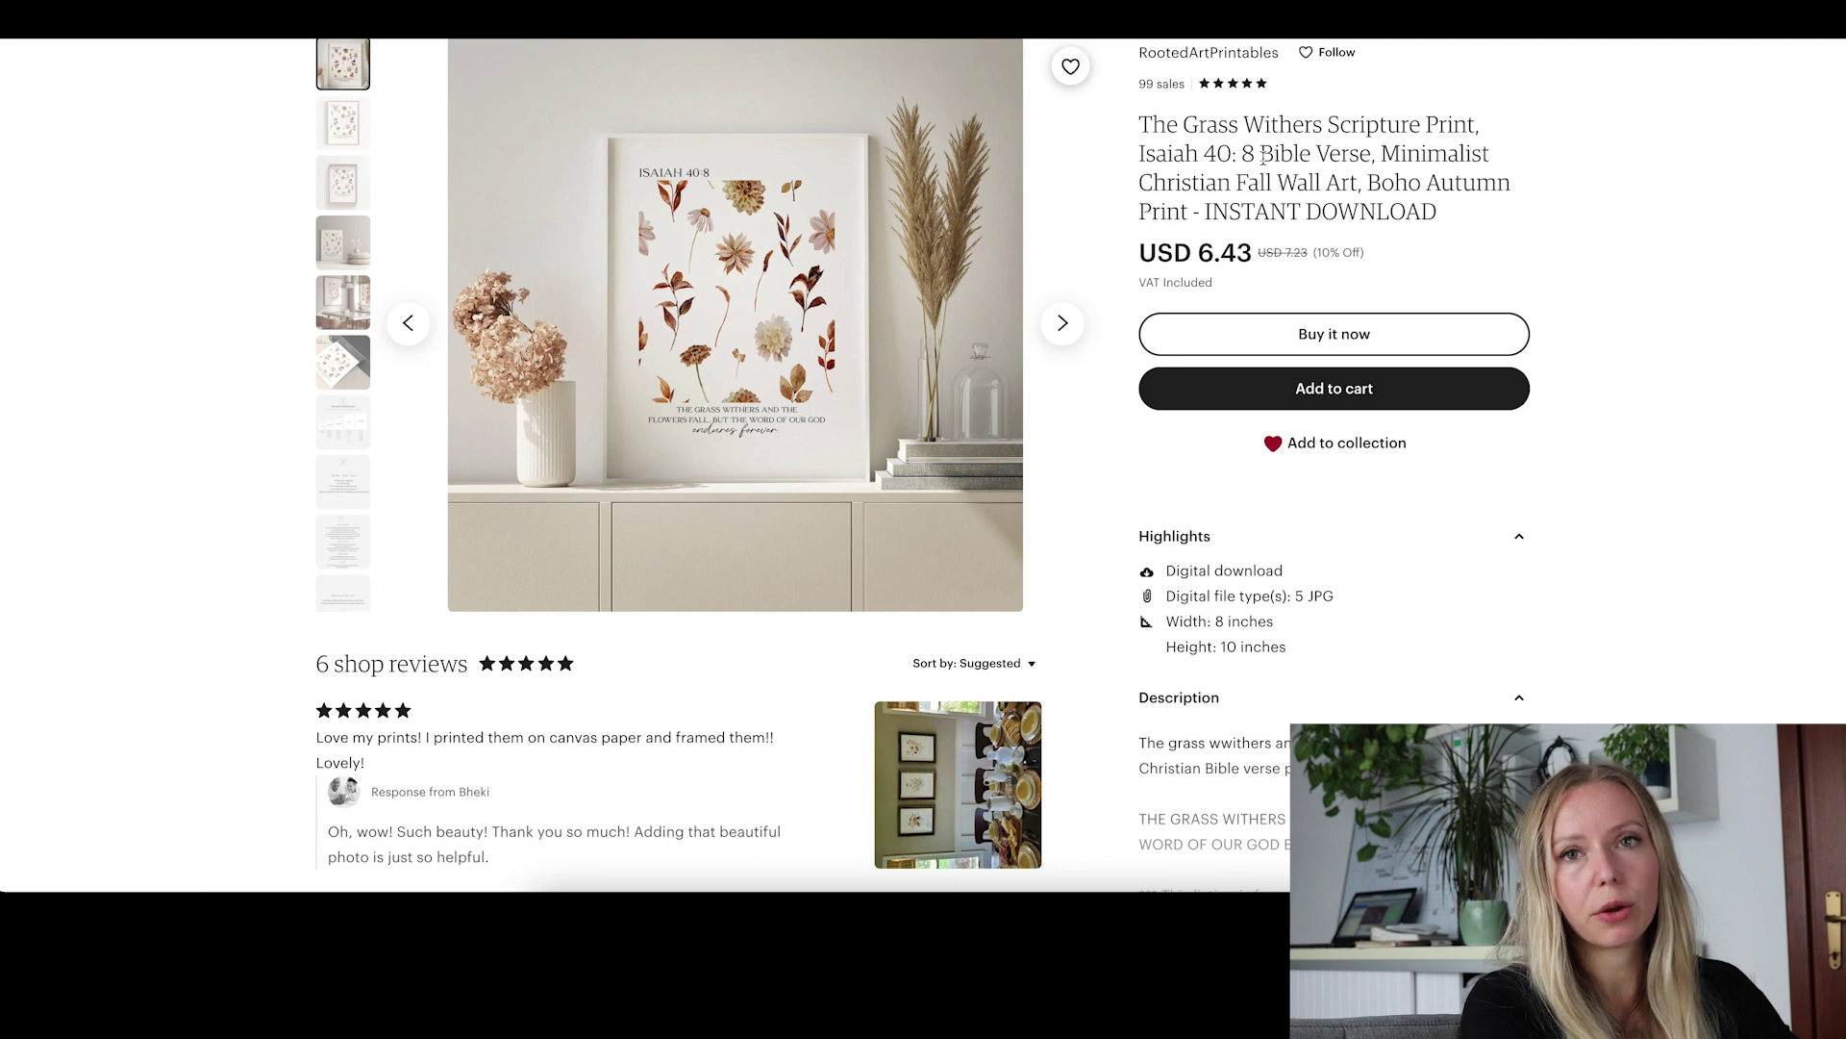
- On Etsy, examine the Bible verse, Christian fall wall art and boho autumn phrases in The Grass Withers listing's title
left_click_drag(1231, 154, 1255, 183)
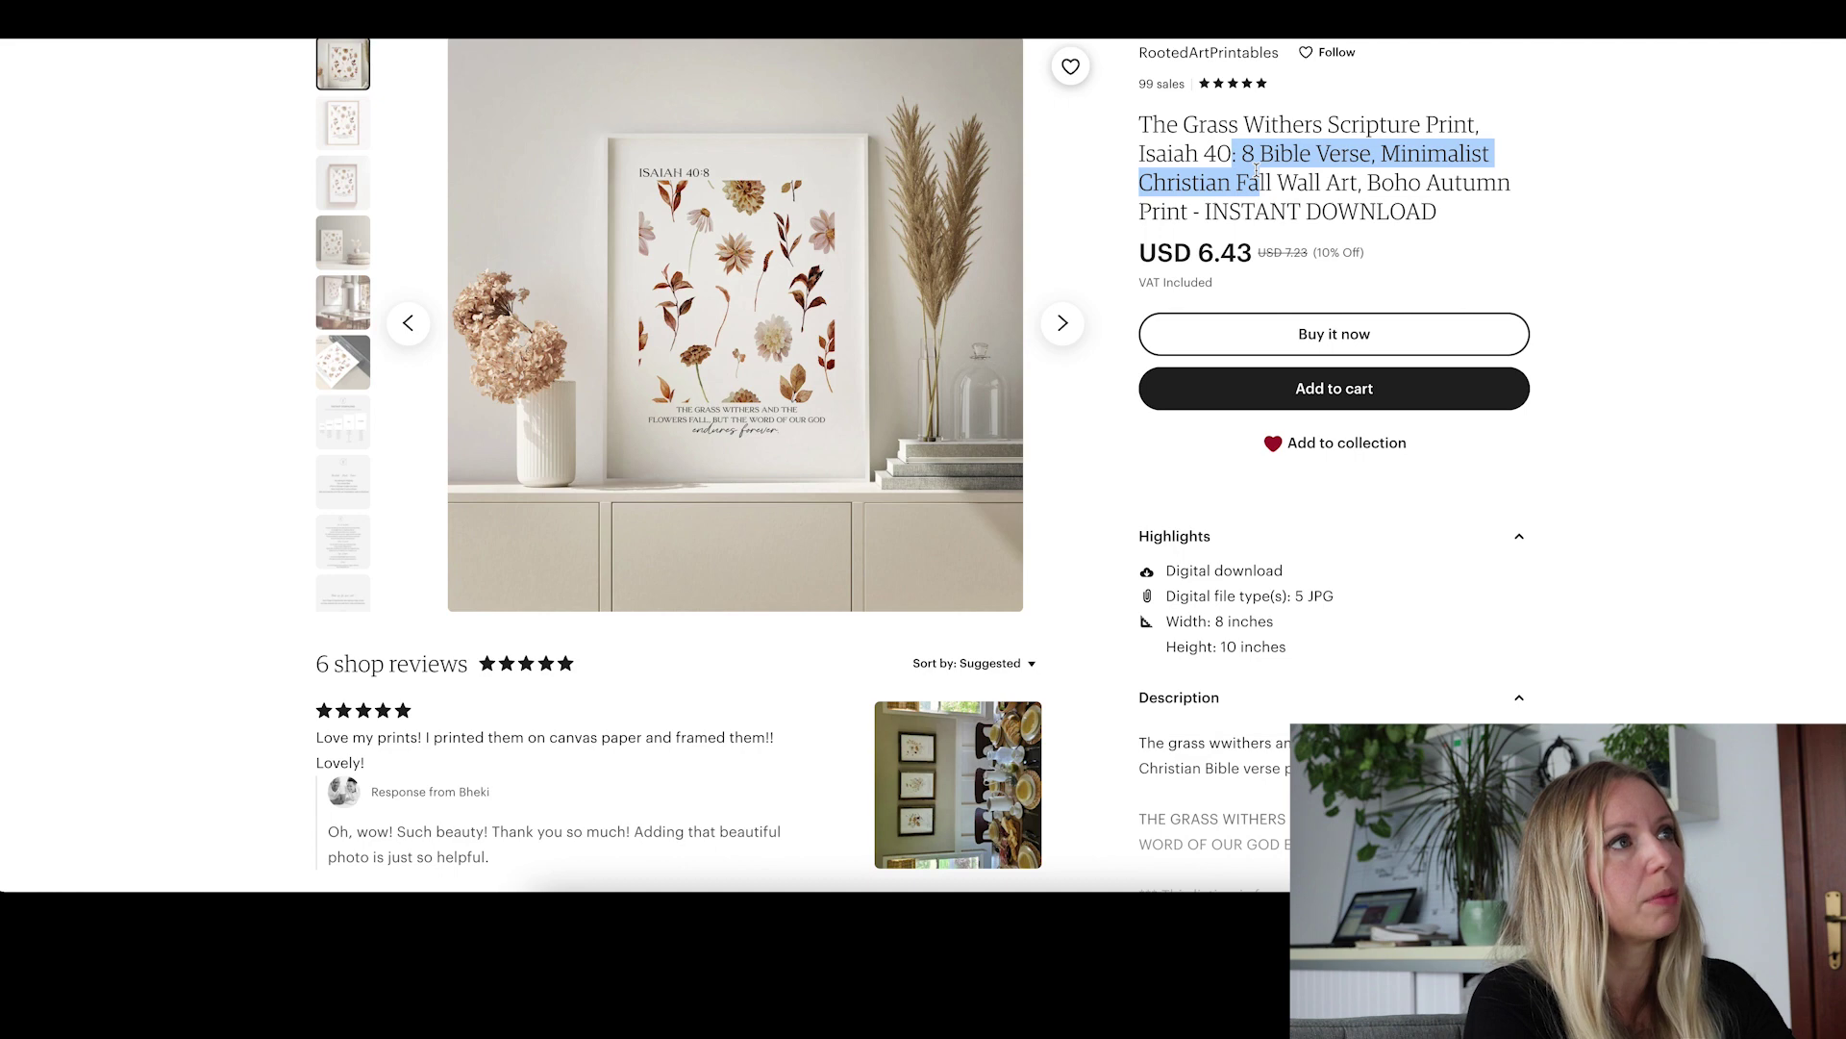
left_click_drag(1421, 212, 1250, 144)
left_click(1250, 144)
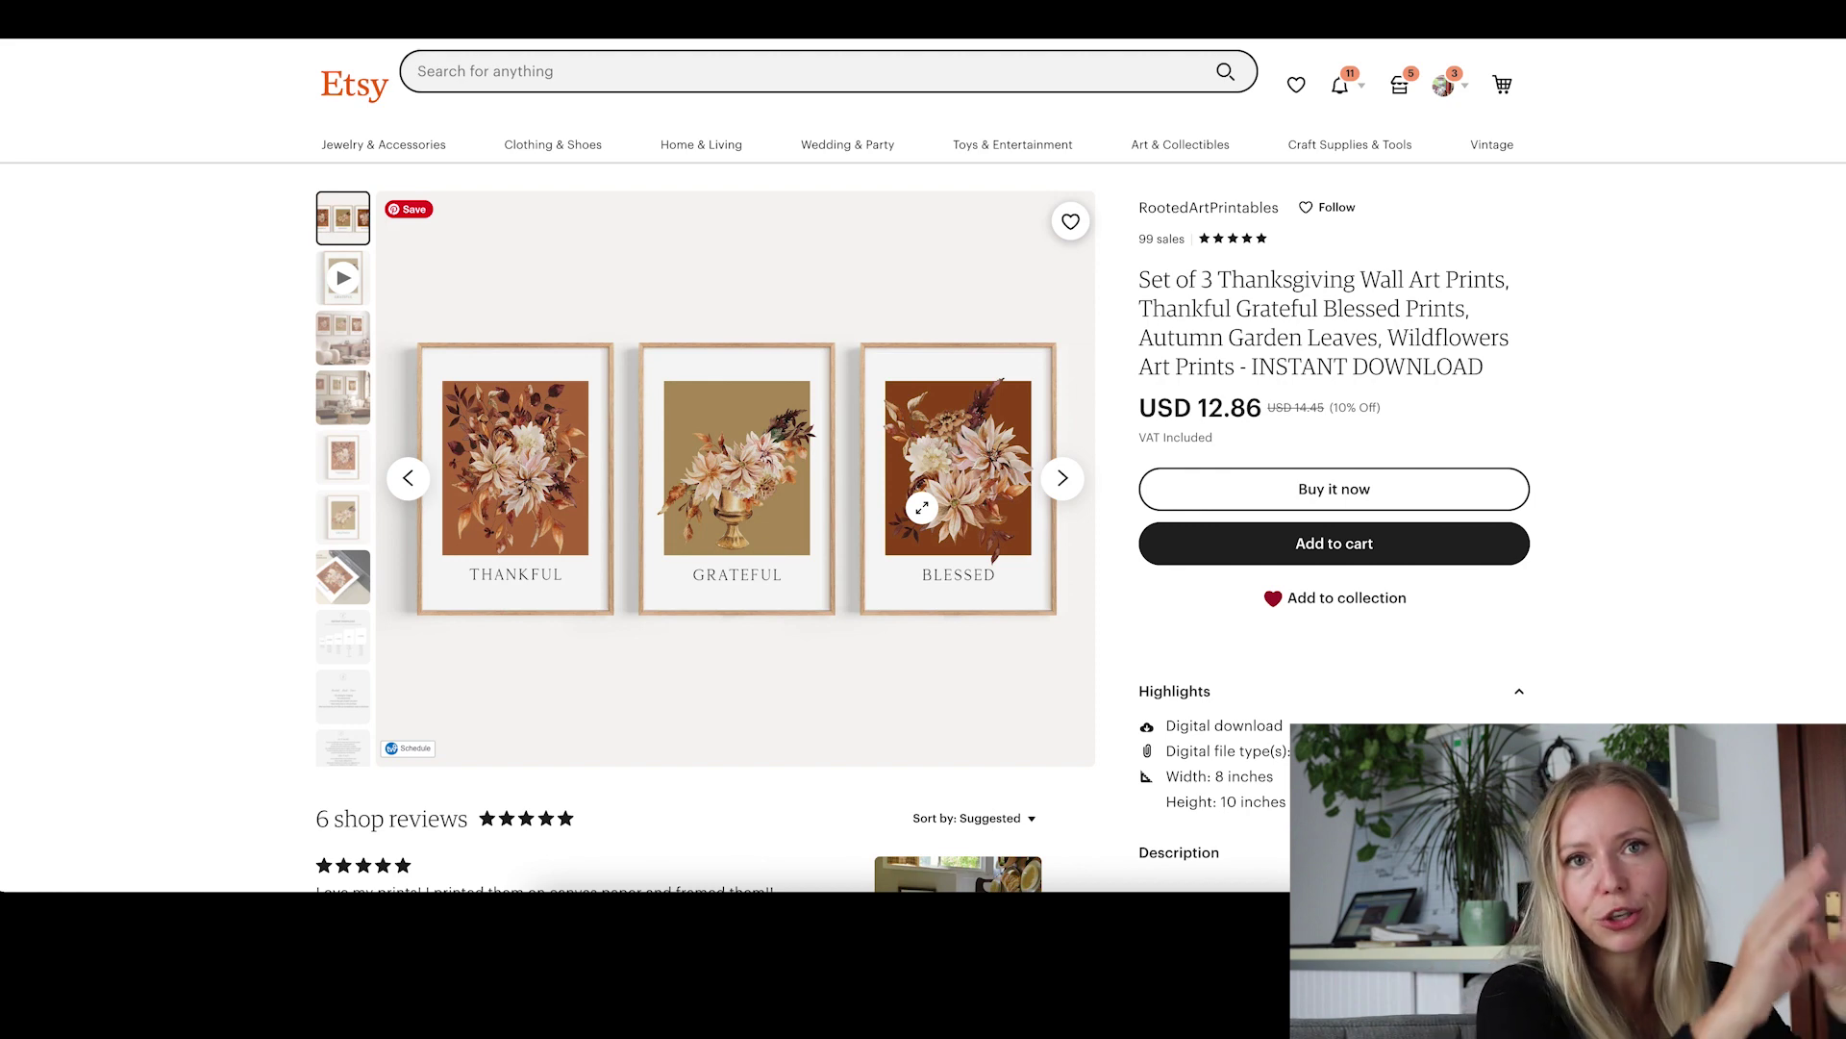
- Browse the Set of 3 Thanksgiving listing's video and mockup images, and examine "Thanksgiving Wall Art Prints" in its title
left_click(343, 278)
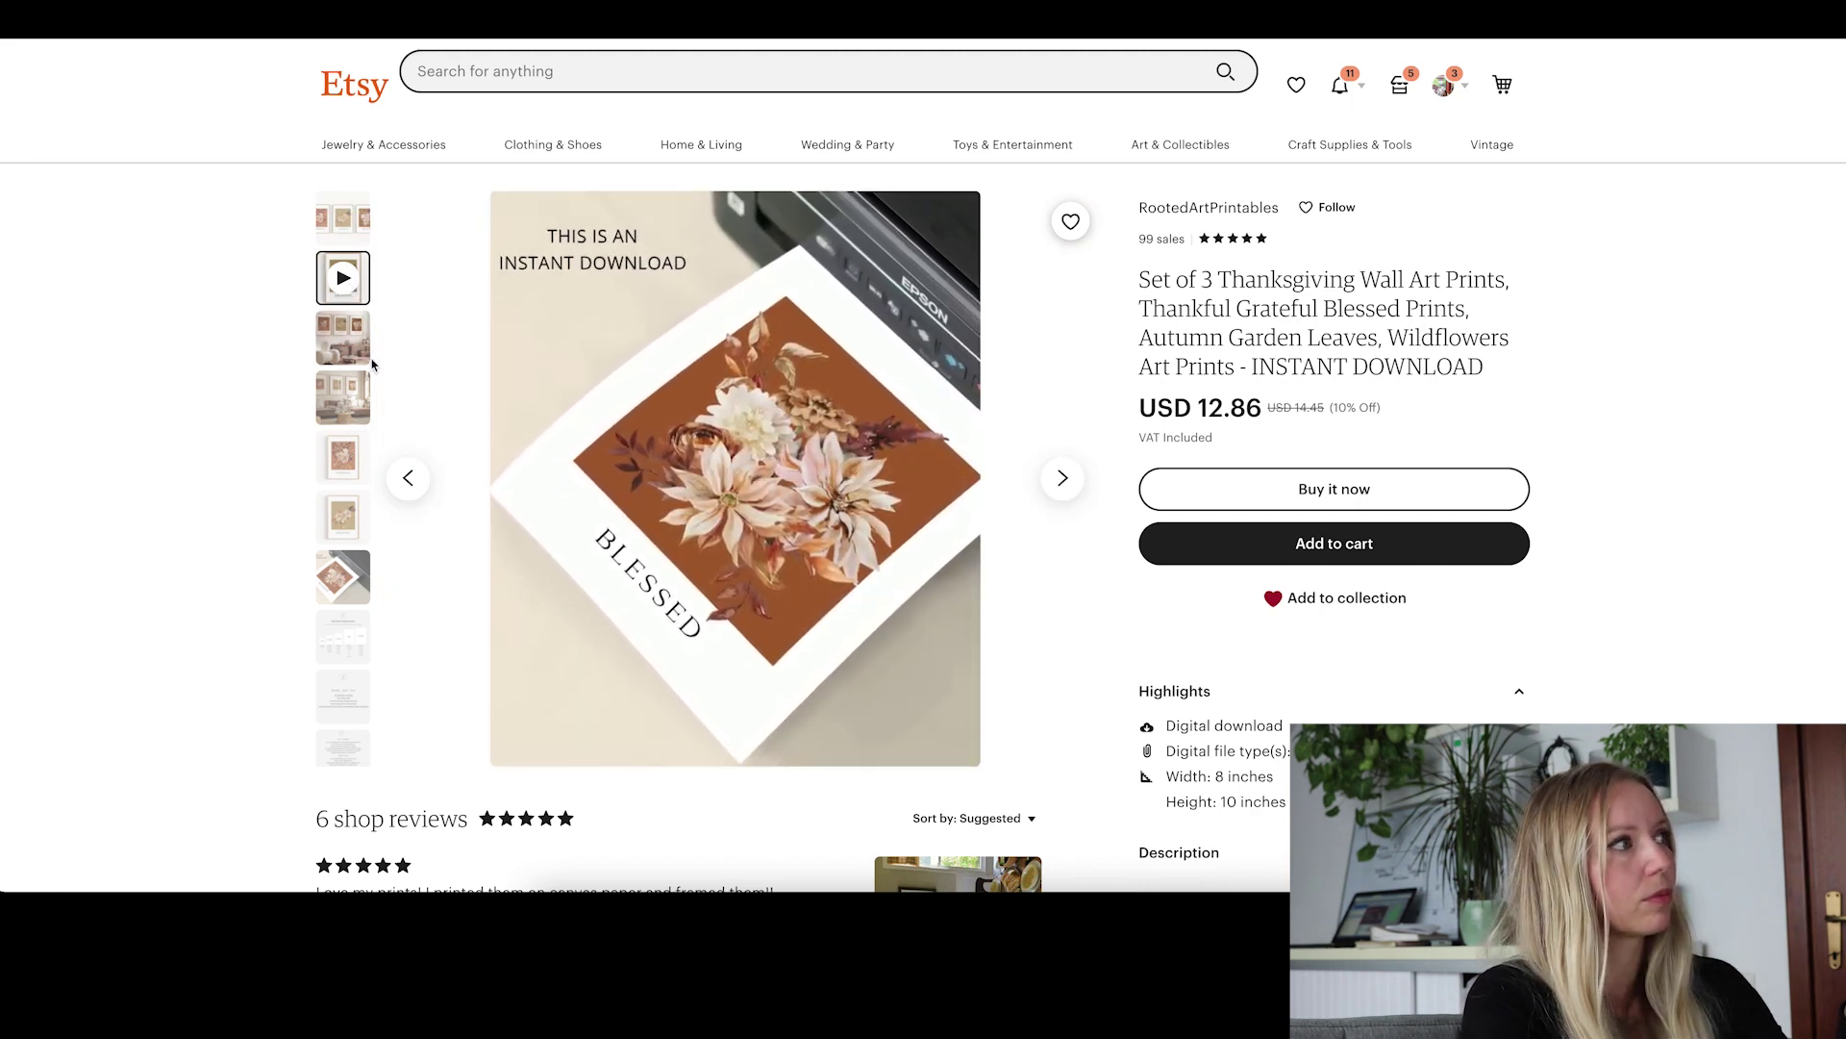
left_click(343, 348)
left_click(339, 416)
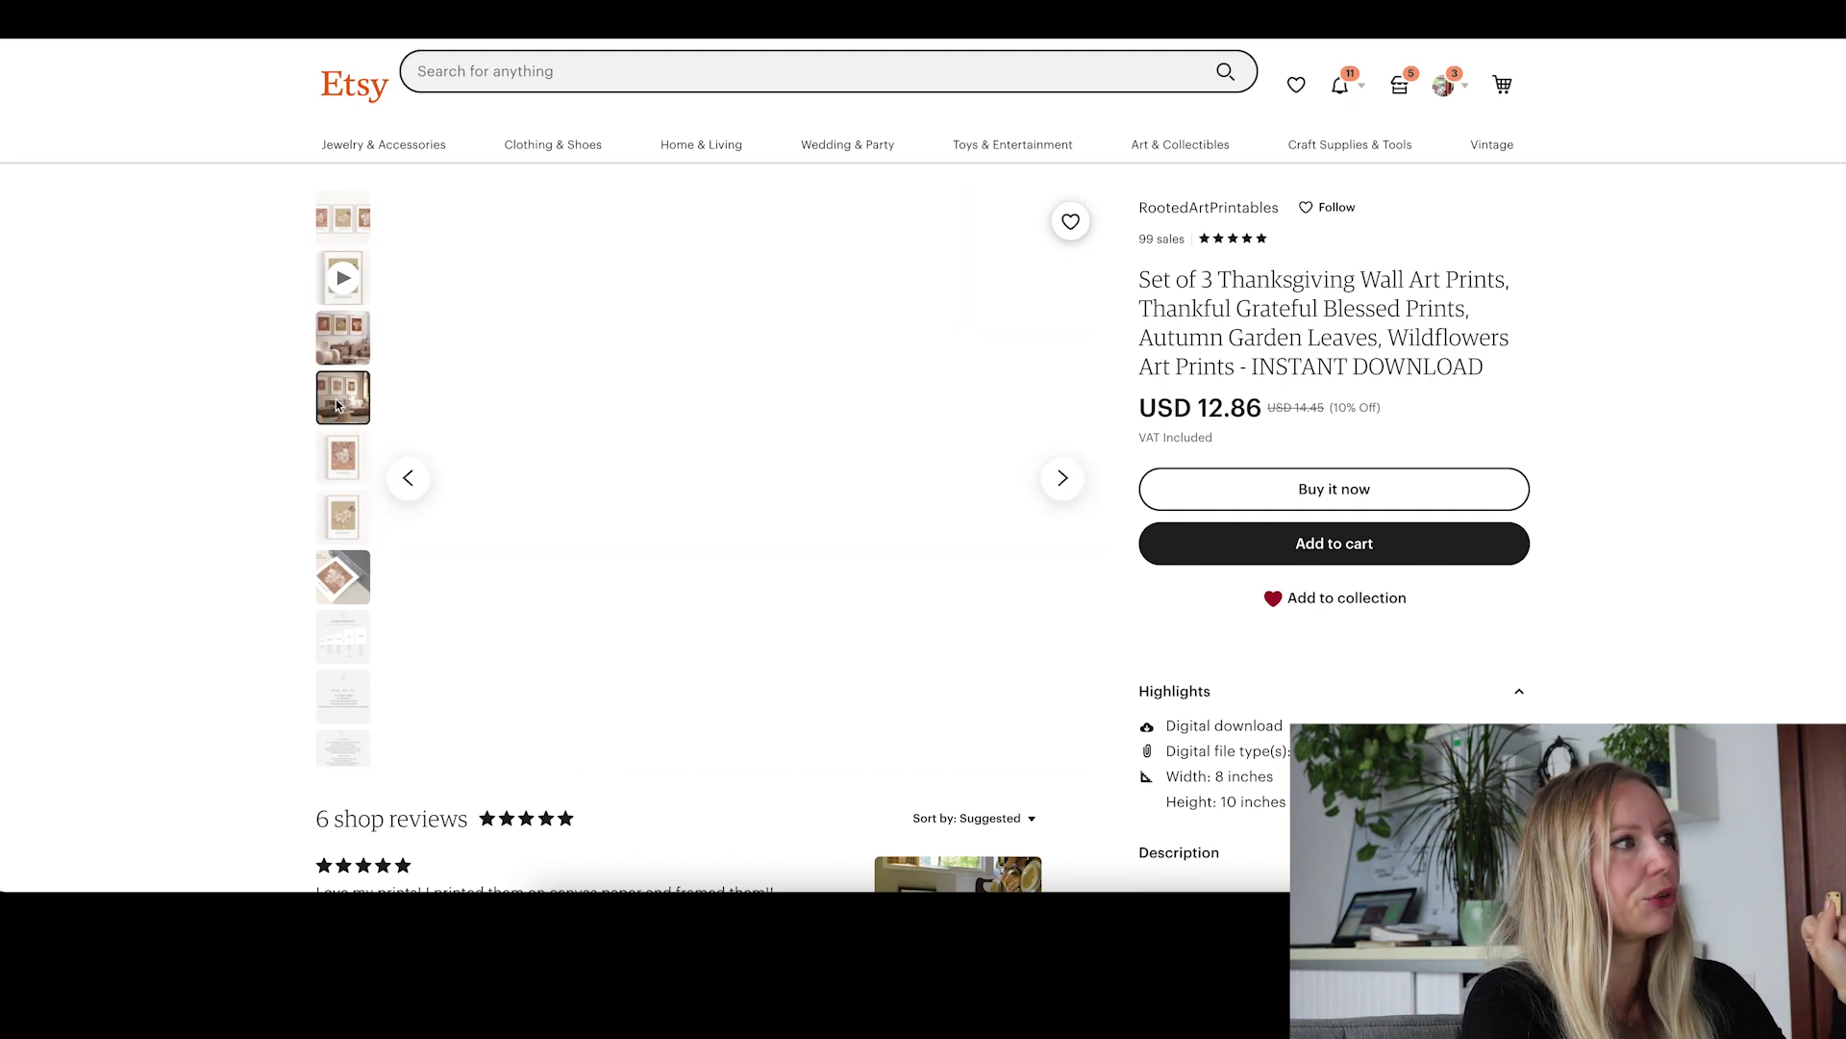
left_click(343, 454)
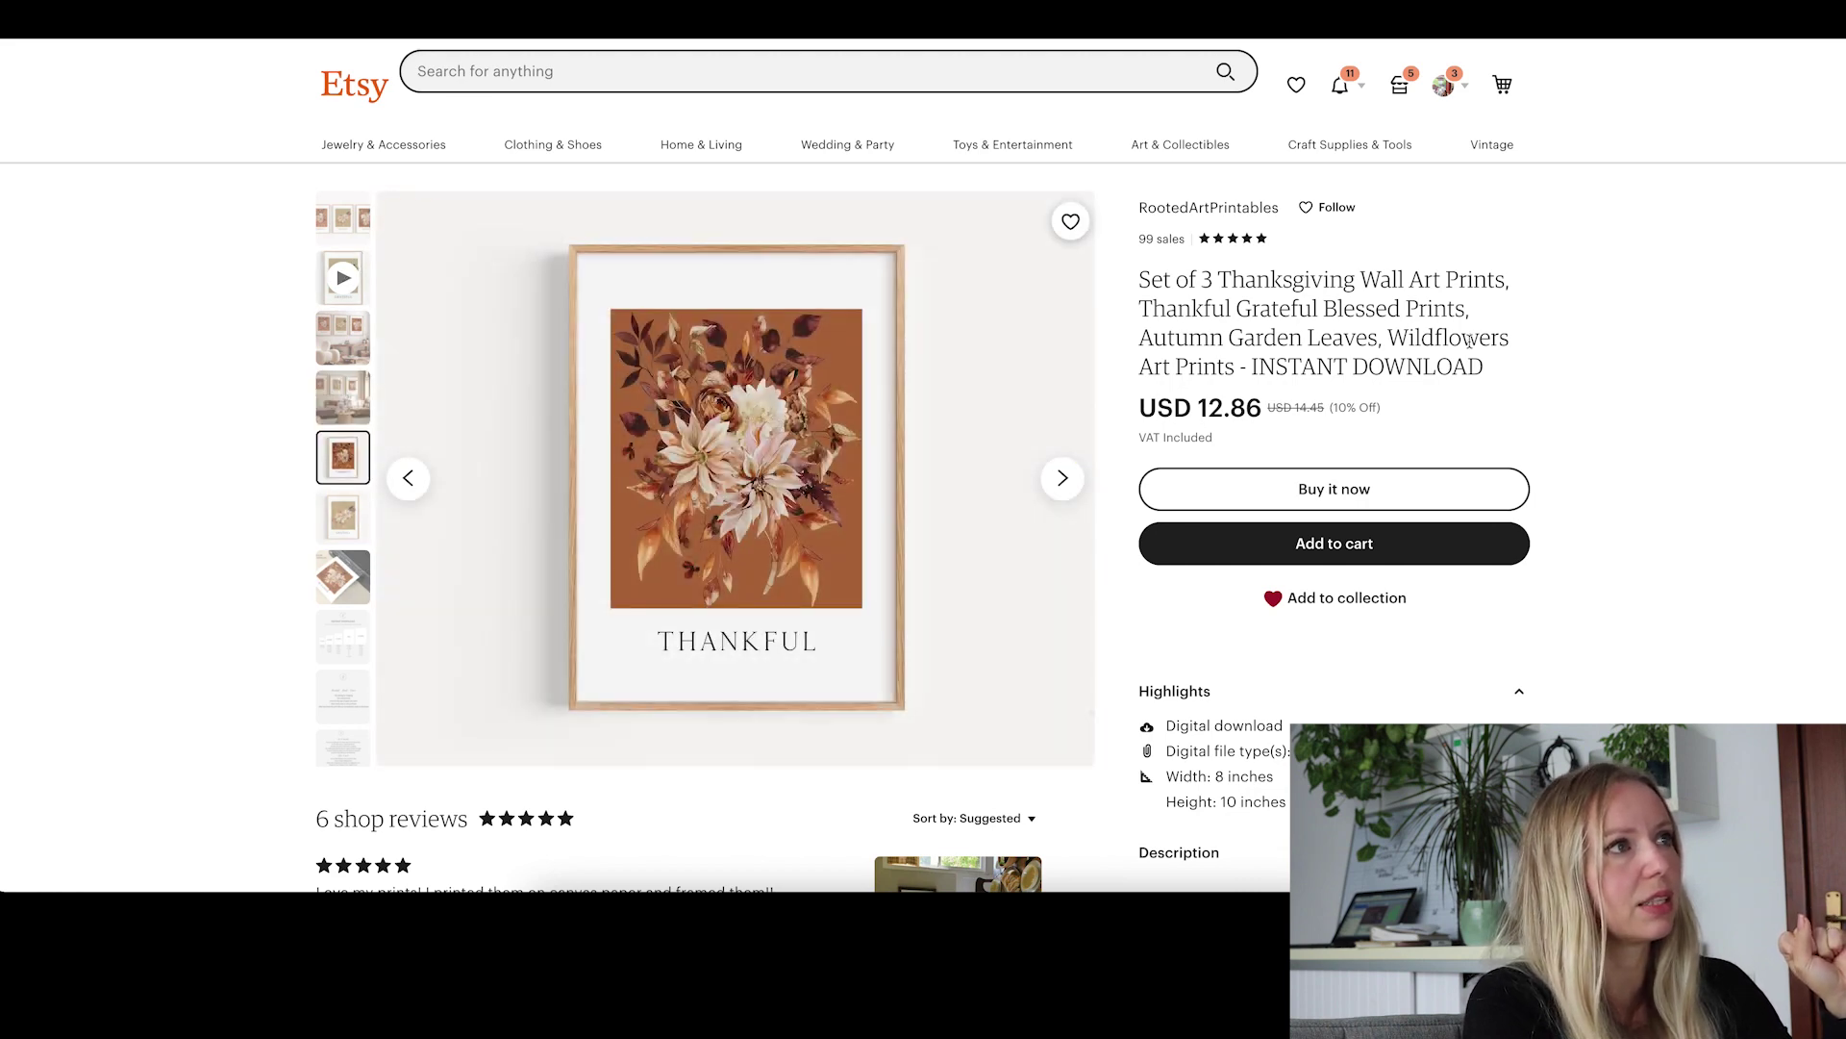
left_click_drag(1219, 279, 1501, 272)
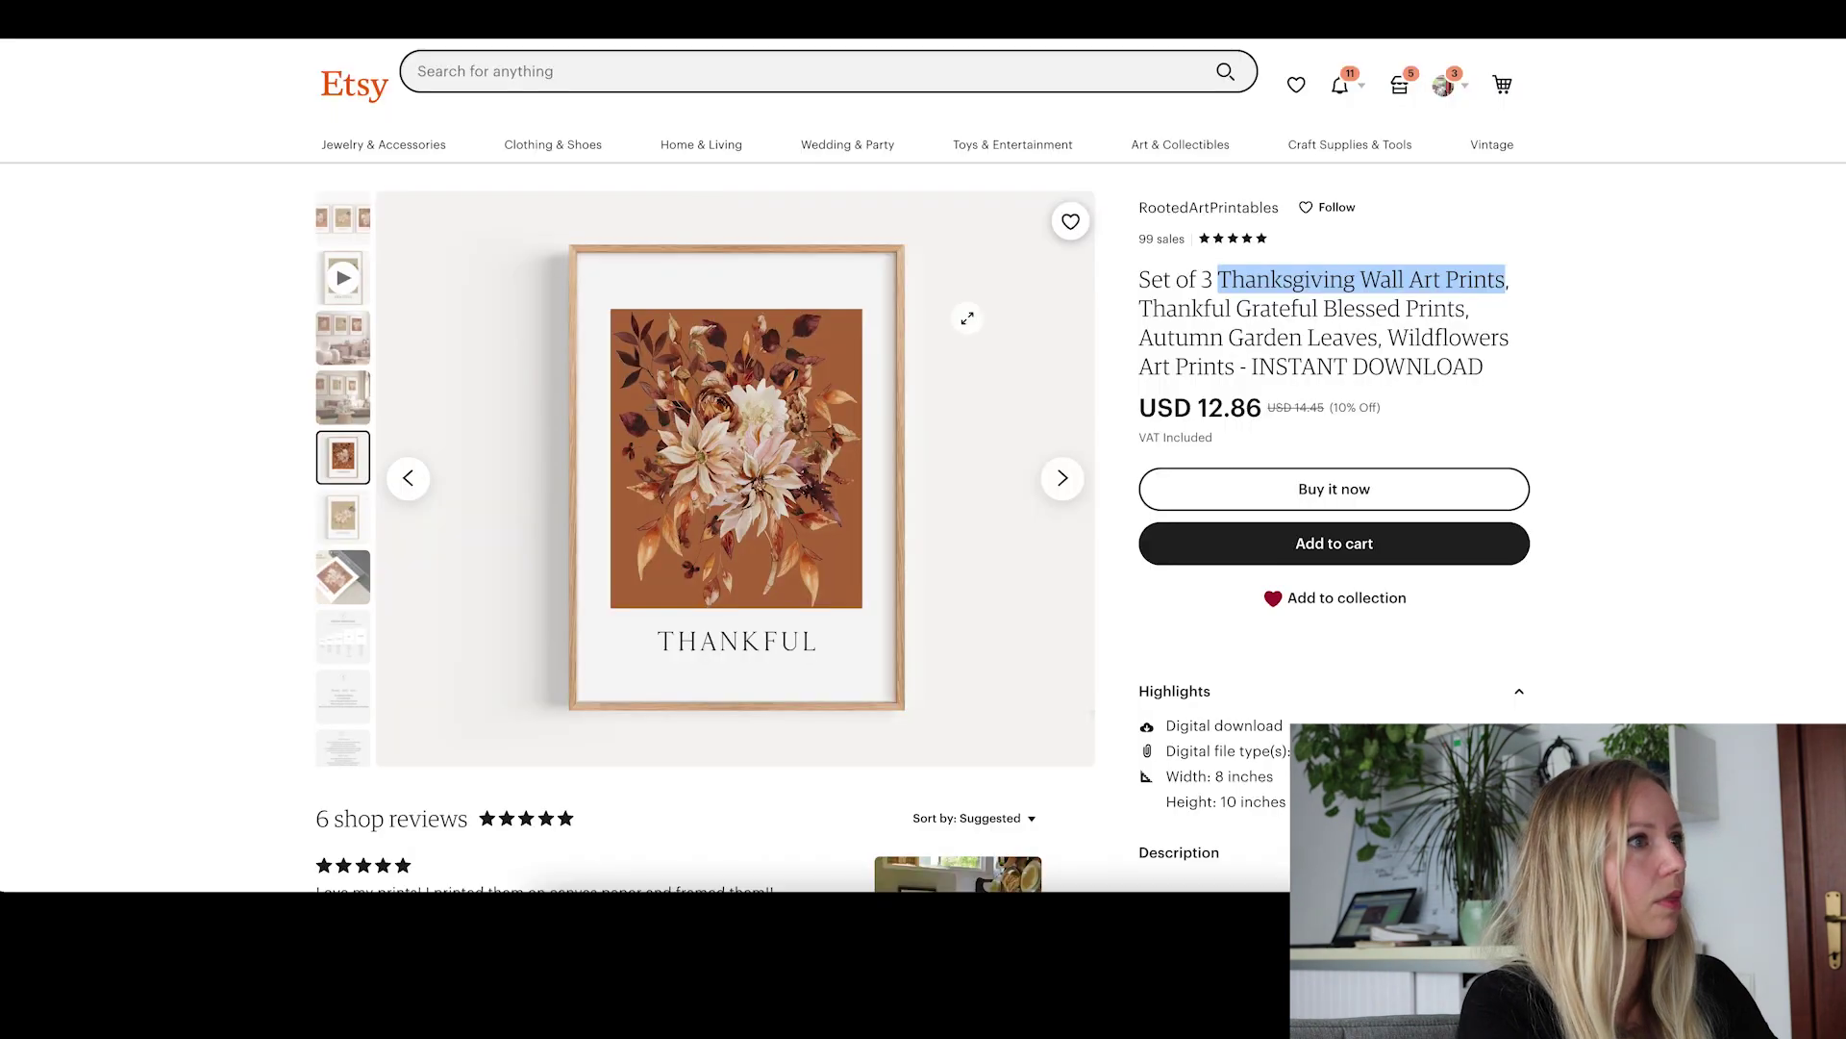
- Read the Thanksgiving listing's description, checking its opening keywords and the included print sizes
scroll(1568, 487, "down", 15)
scroll(1568, 488, "up", 15)
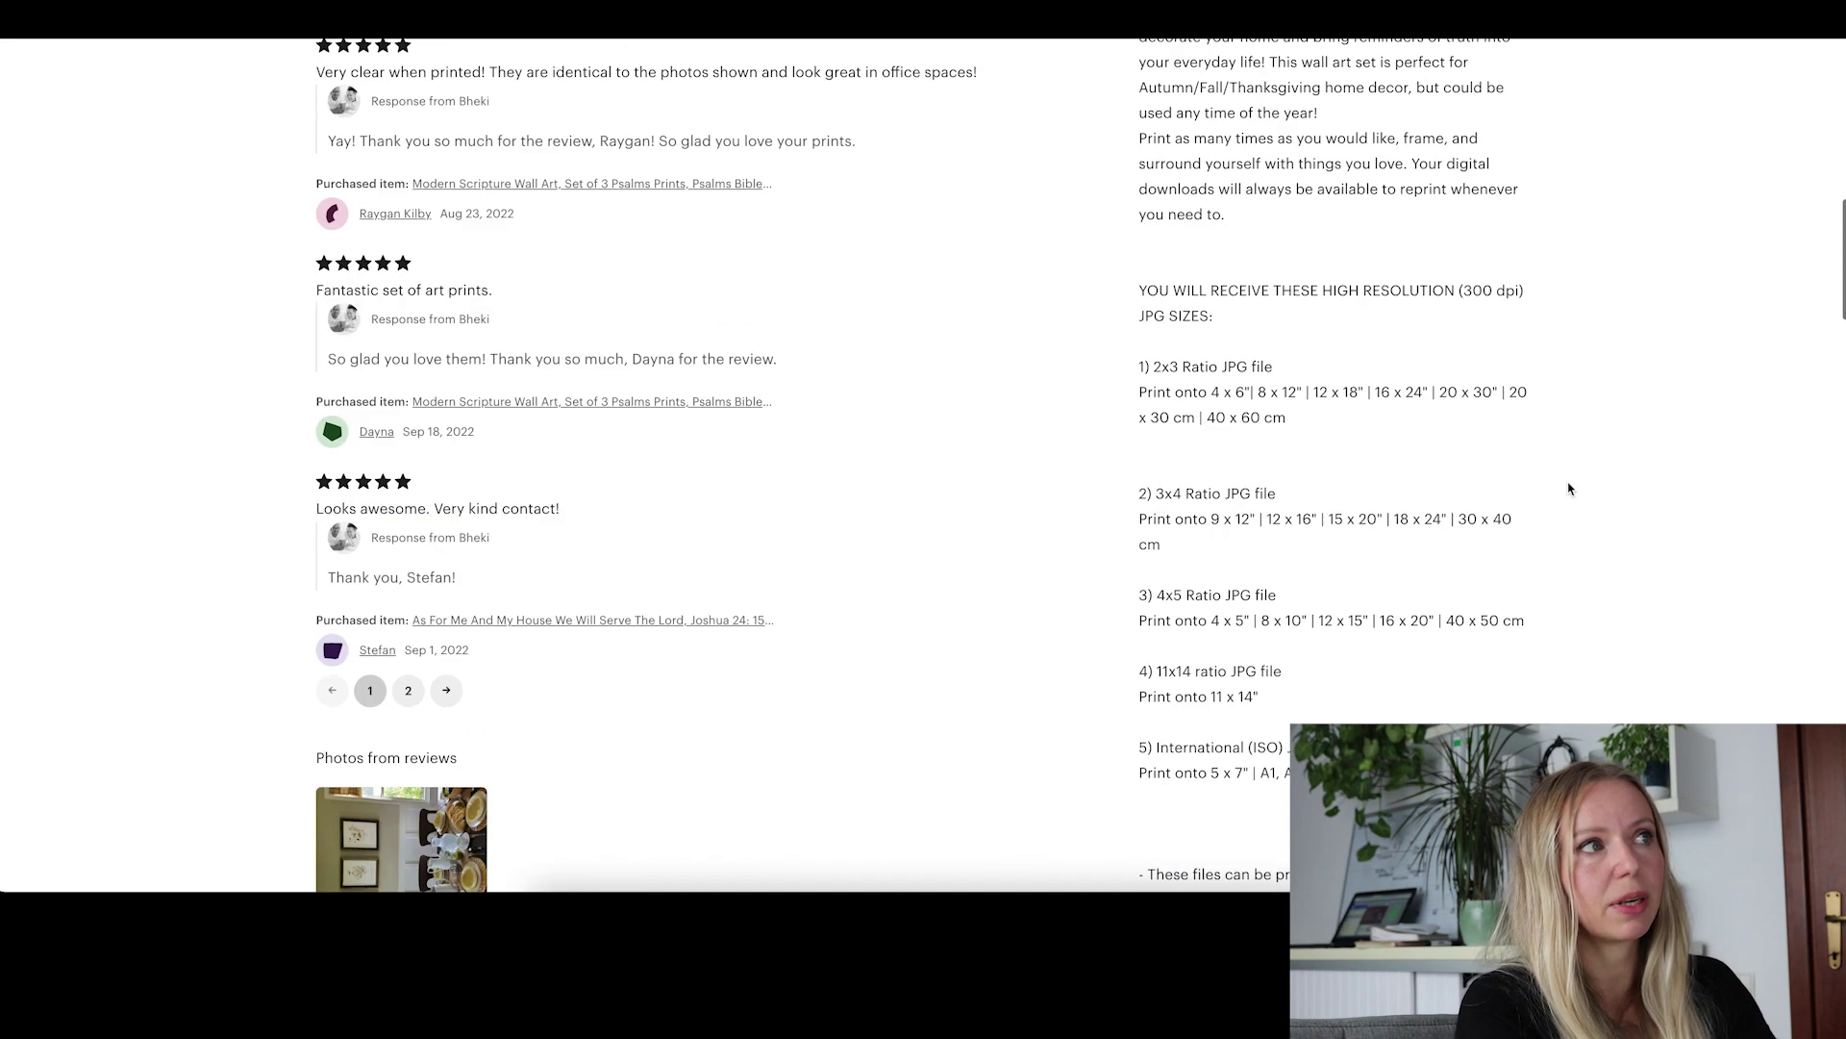
scroll(1569, 489, "up", 5)
scroll(1568, 490, "up", 1)
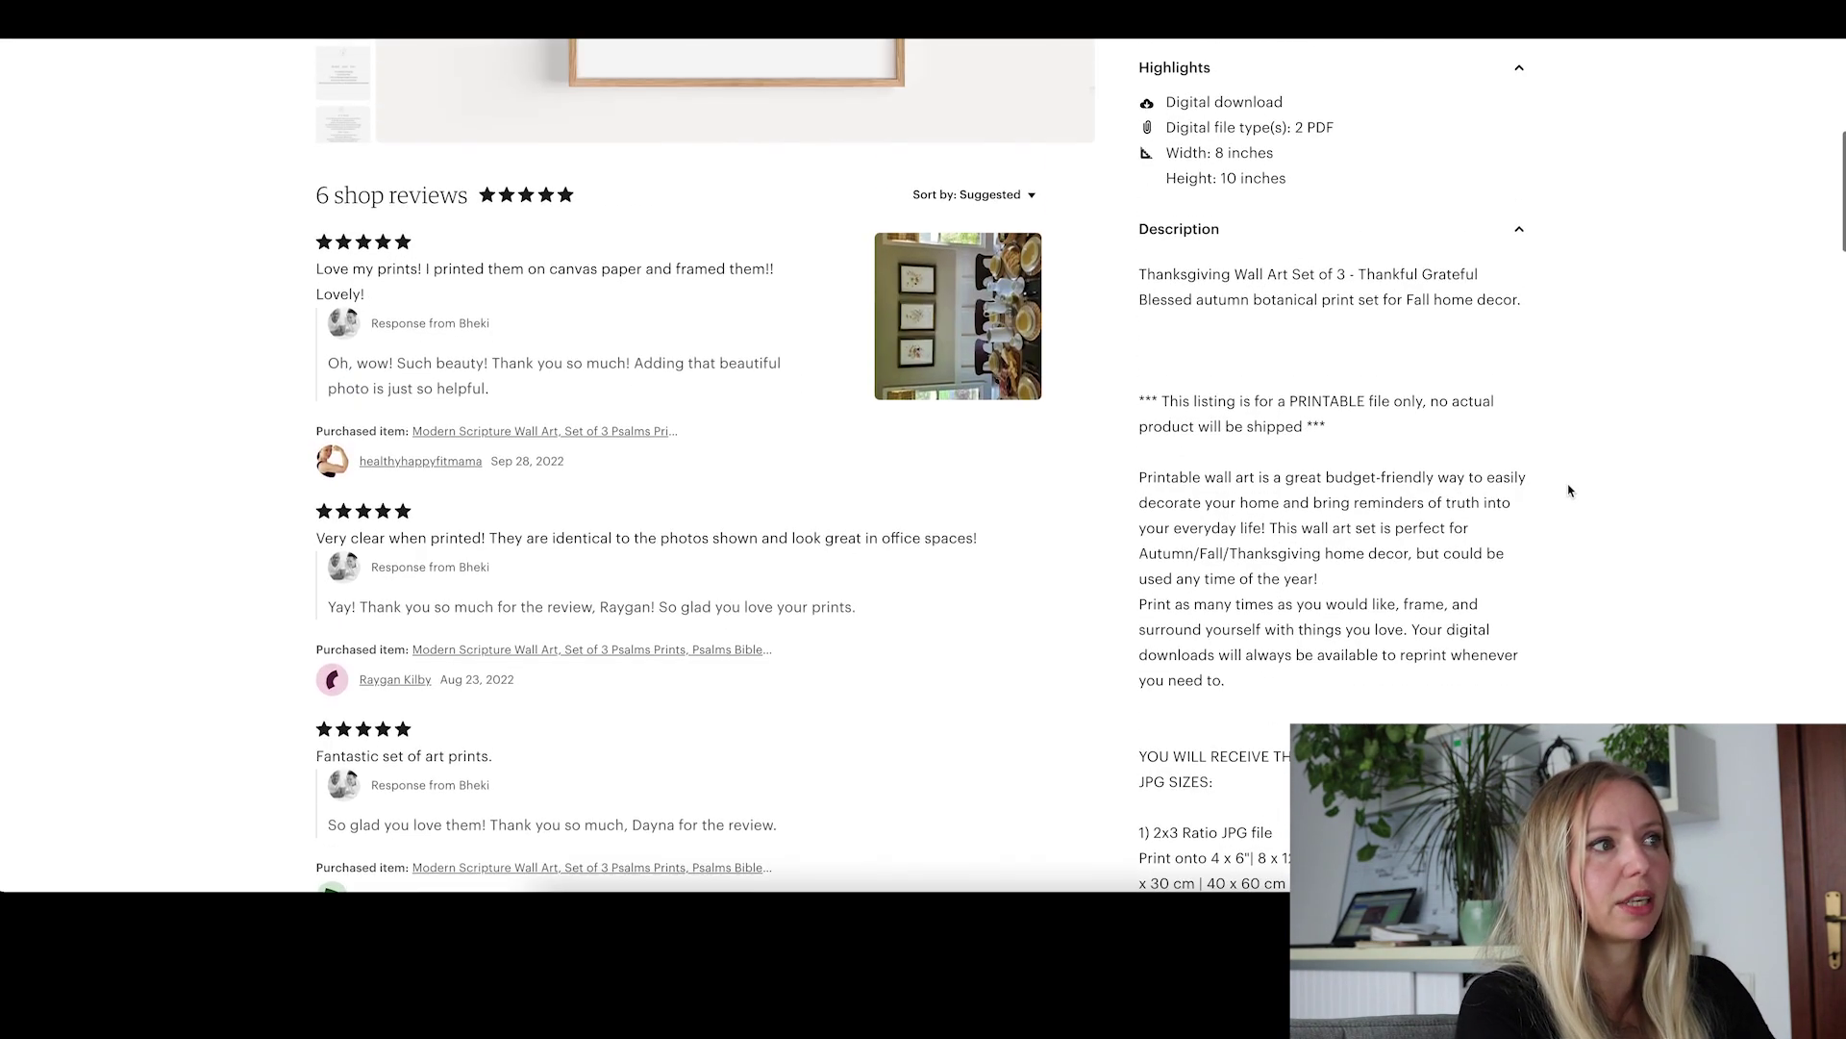
scroll(1568, 489, "up", 2)
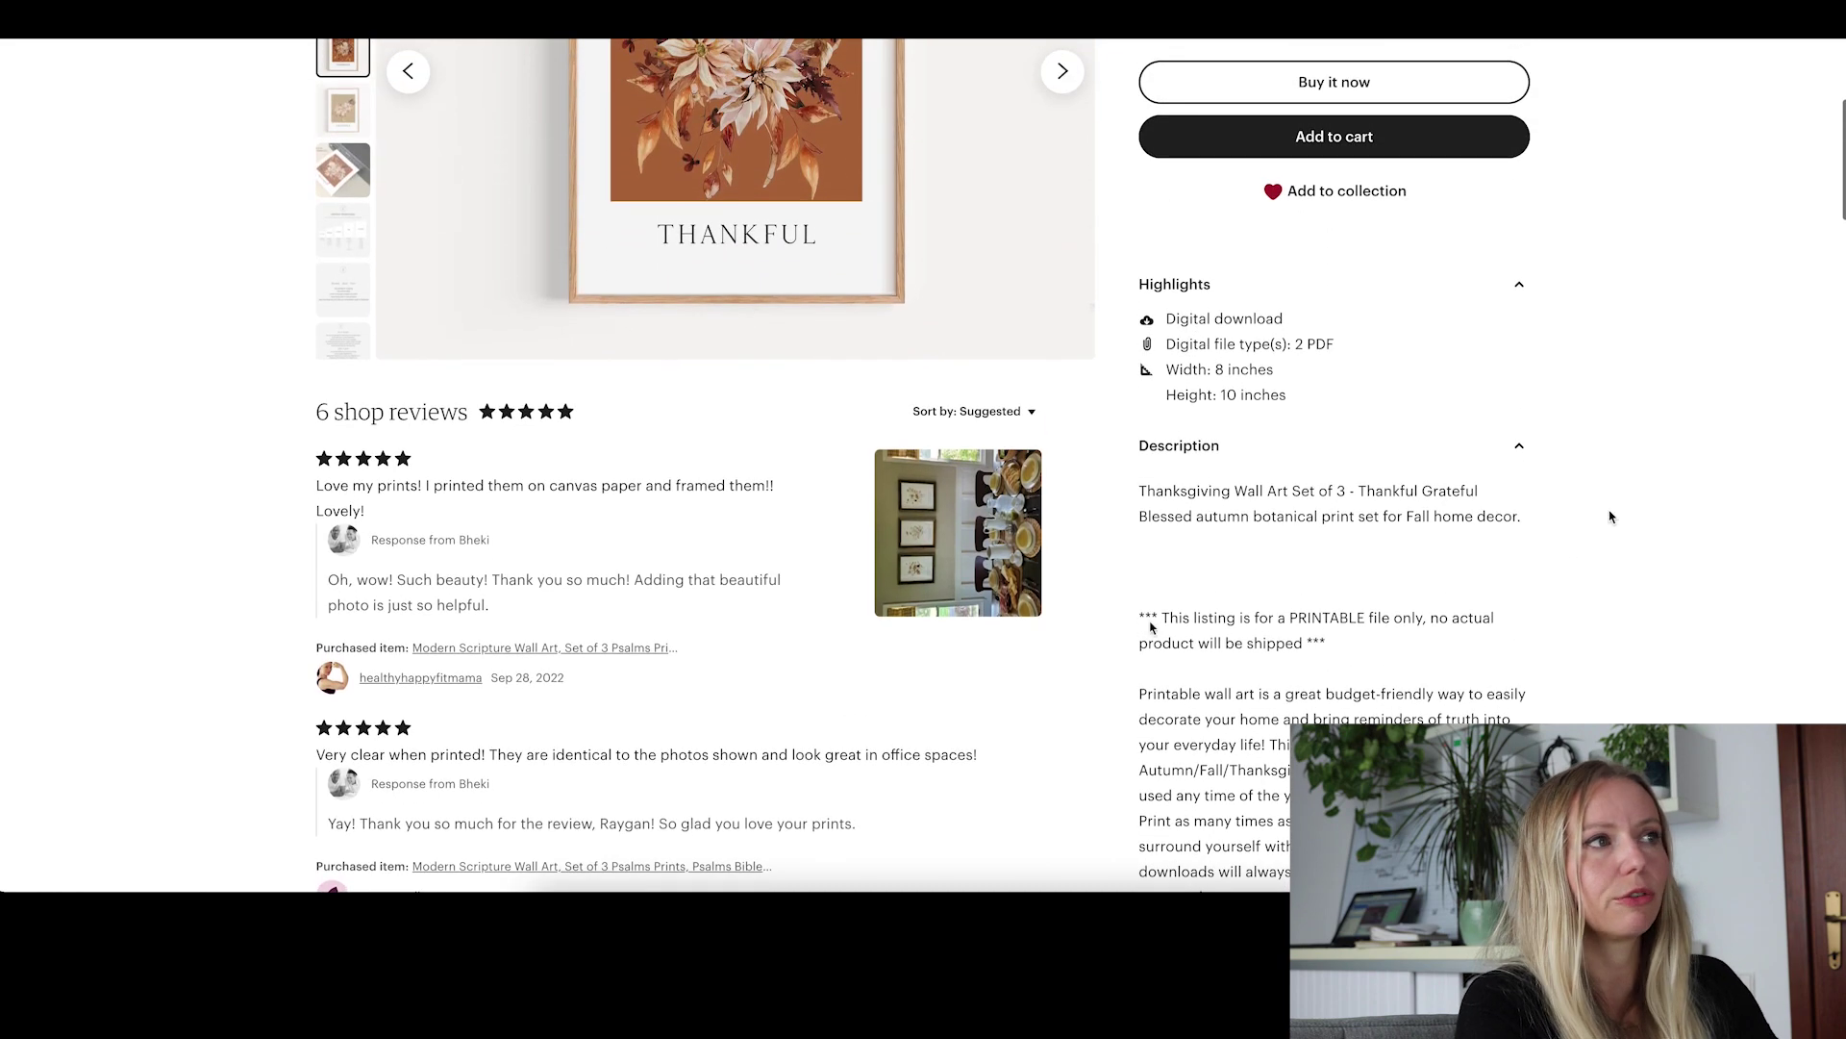
scroll(1280, 607, "down", 1)
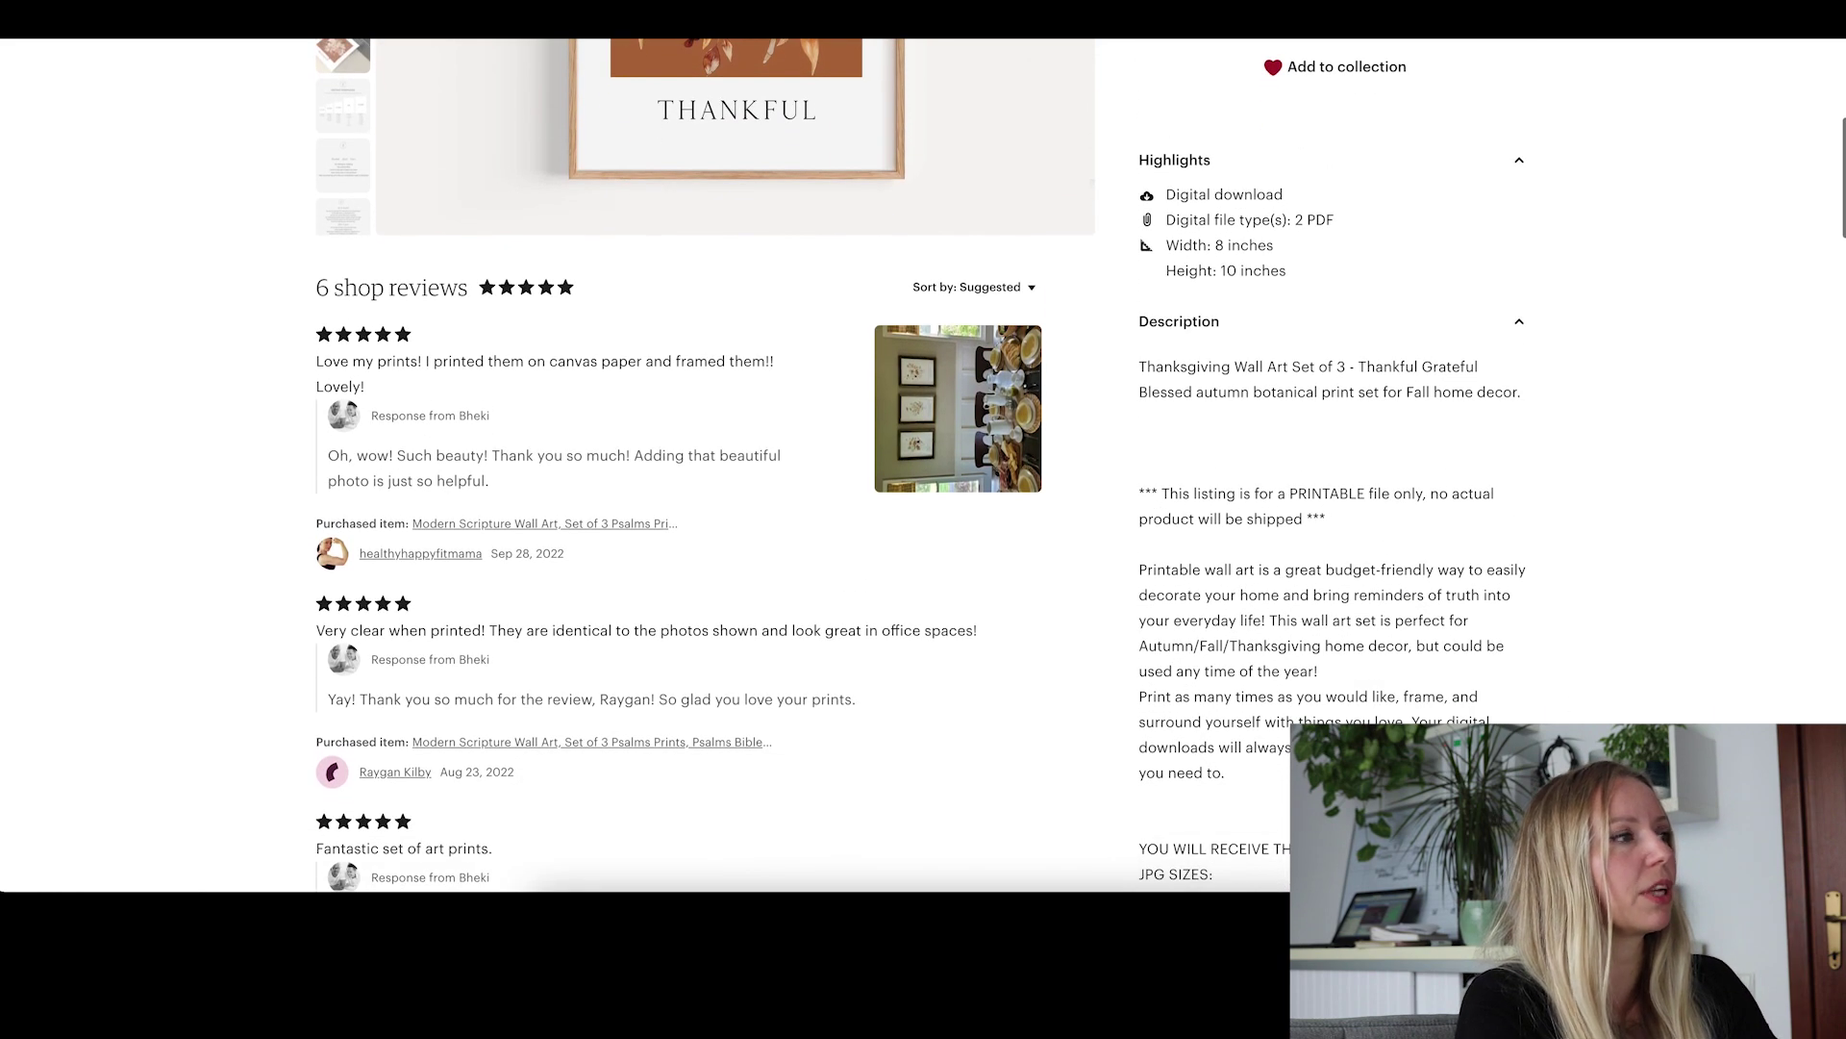
scroll(1640, 633, "up", 5)
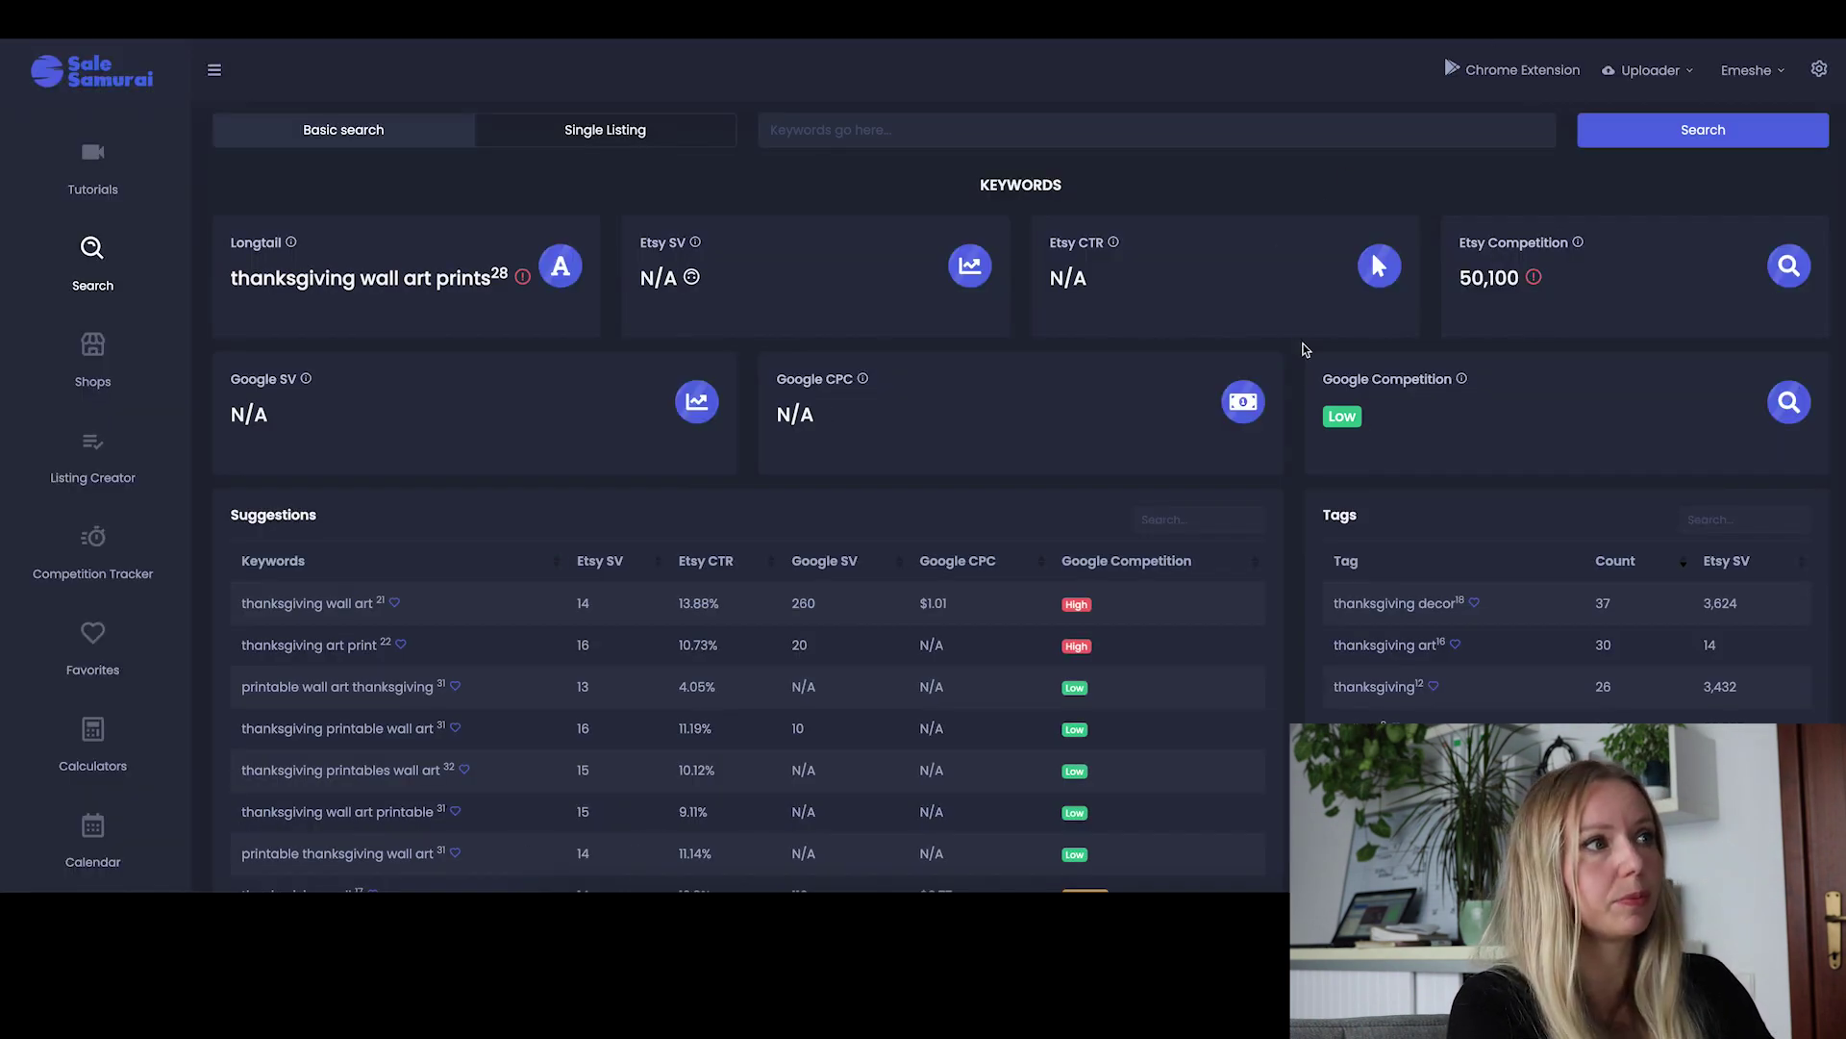
- In Sale Samurai, examine the "thanksgiving wall art prints" suggestions and tags for search volume, CTR and competition, including "thanksgiving wall art"
scroll(1295, 375, "down", 2)
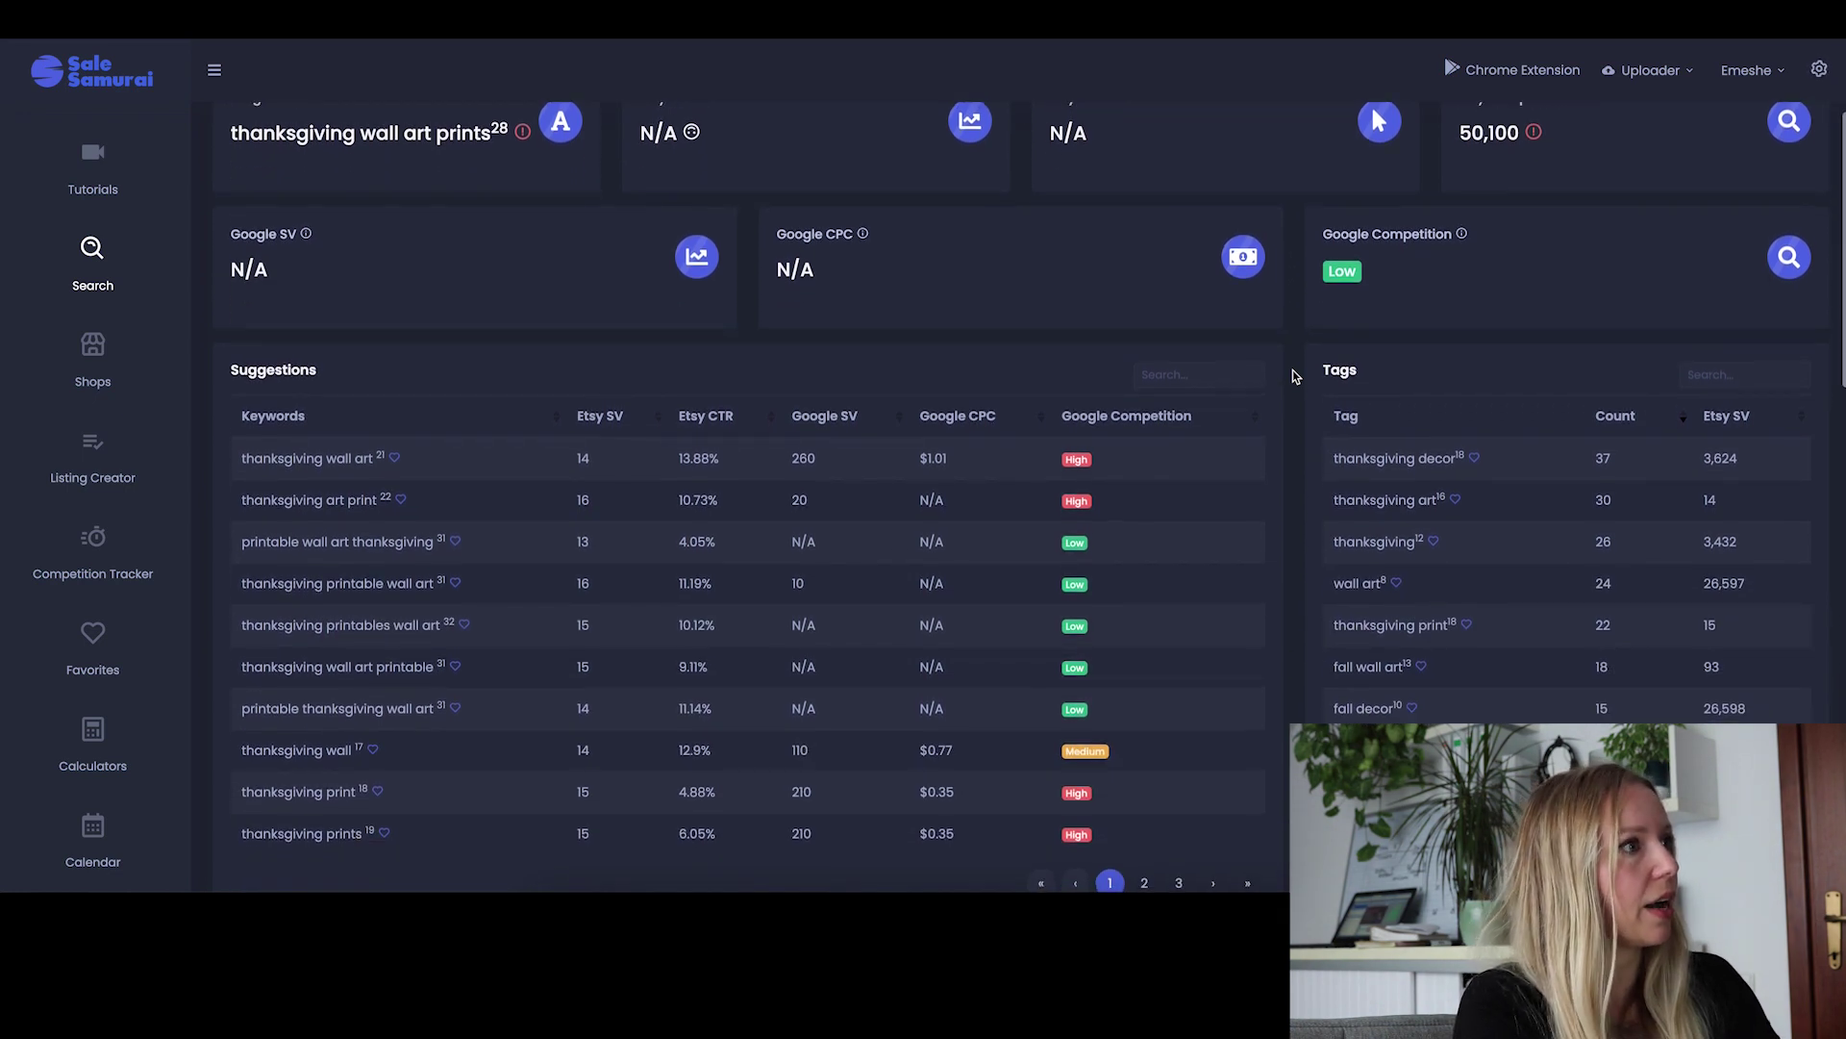
scroll(1265, 404, "up", 1)
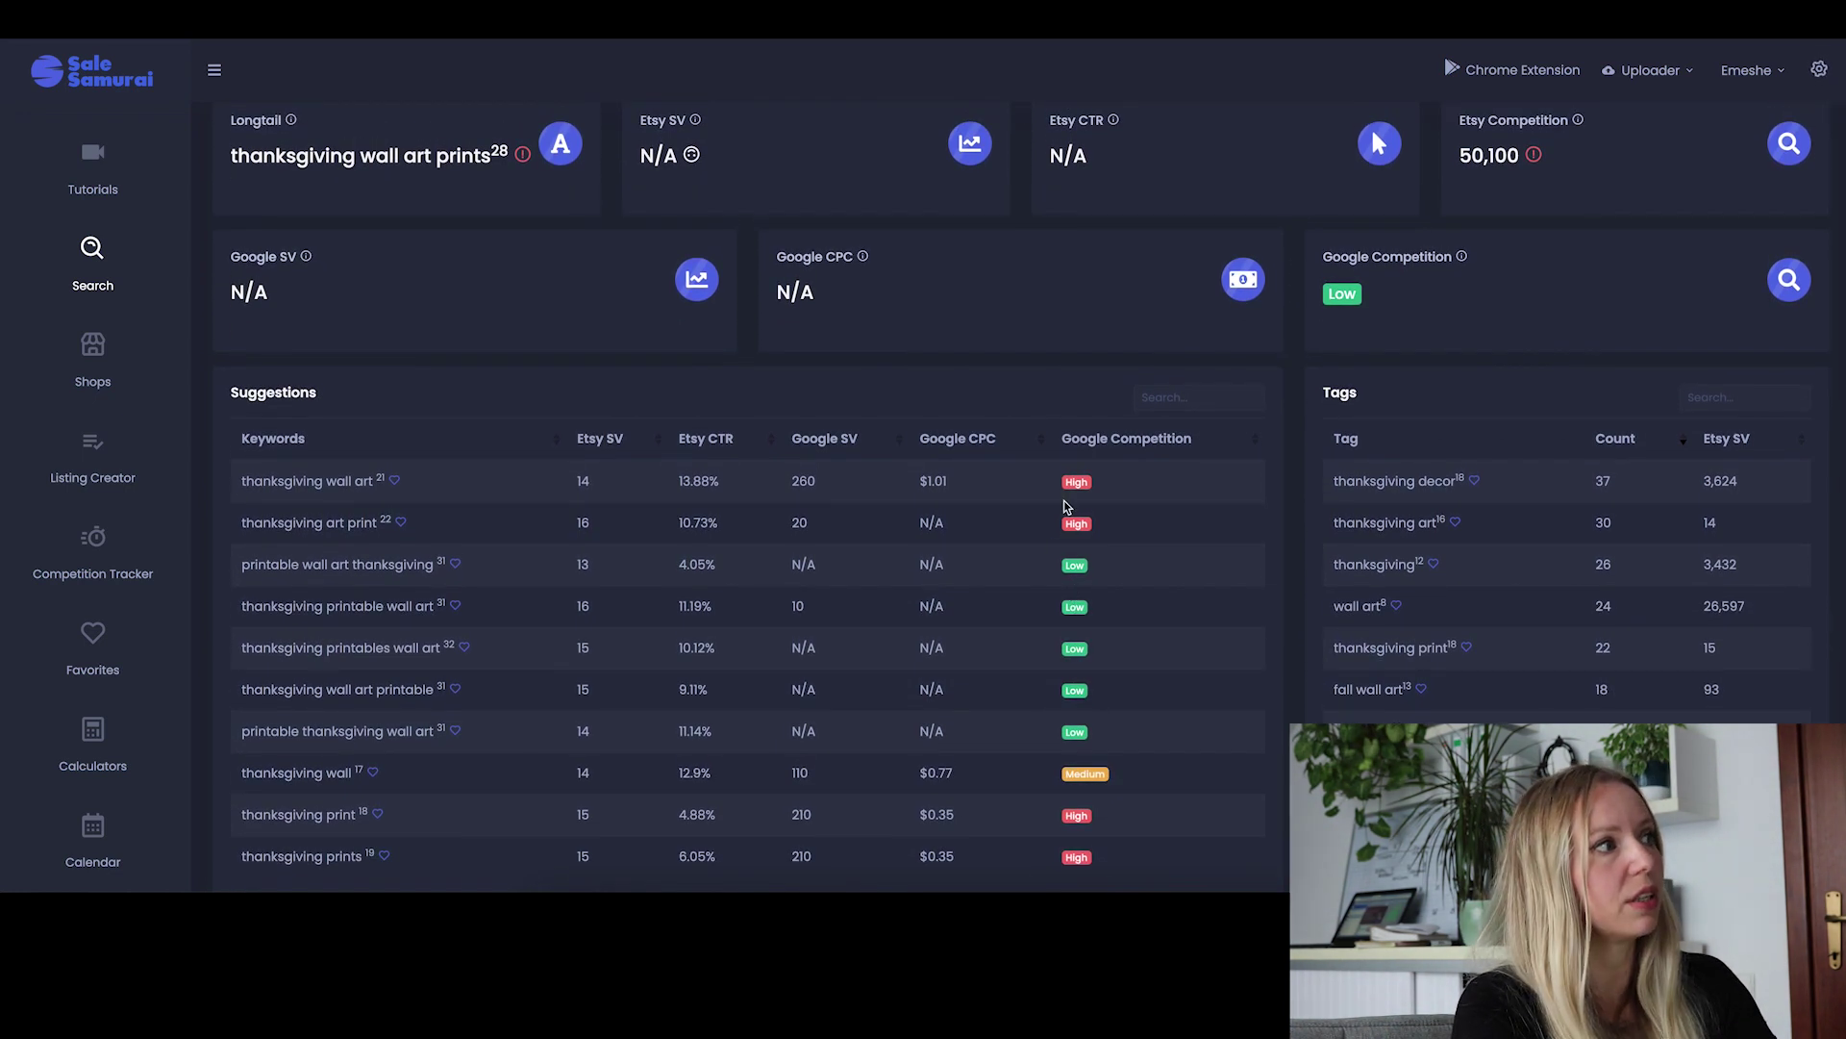
left_click_drag(723, 481, 643, 494)
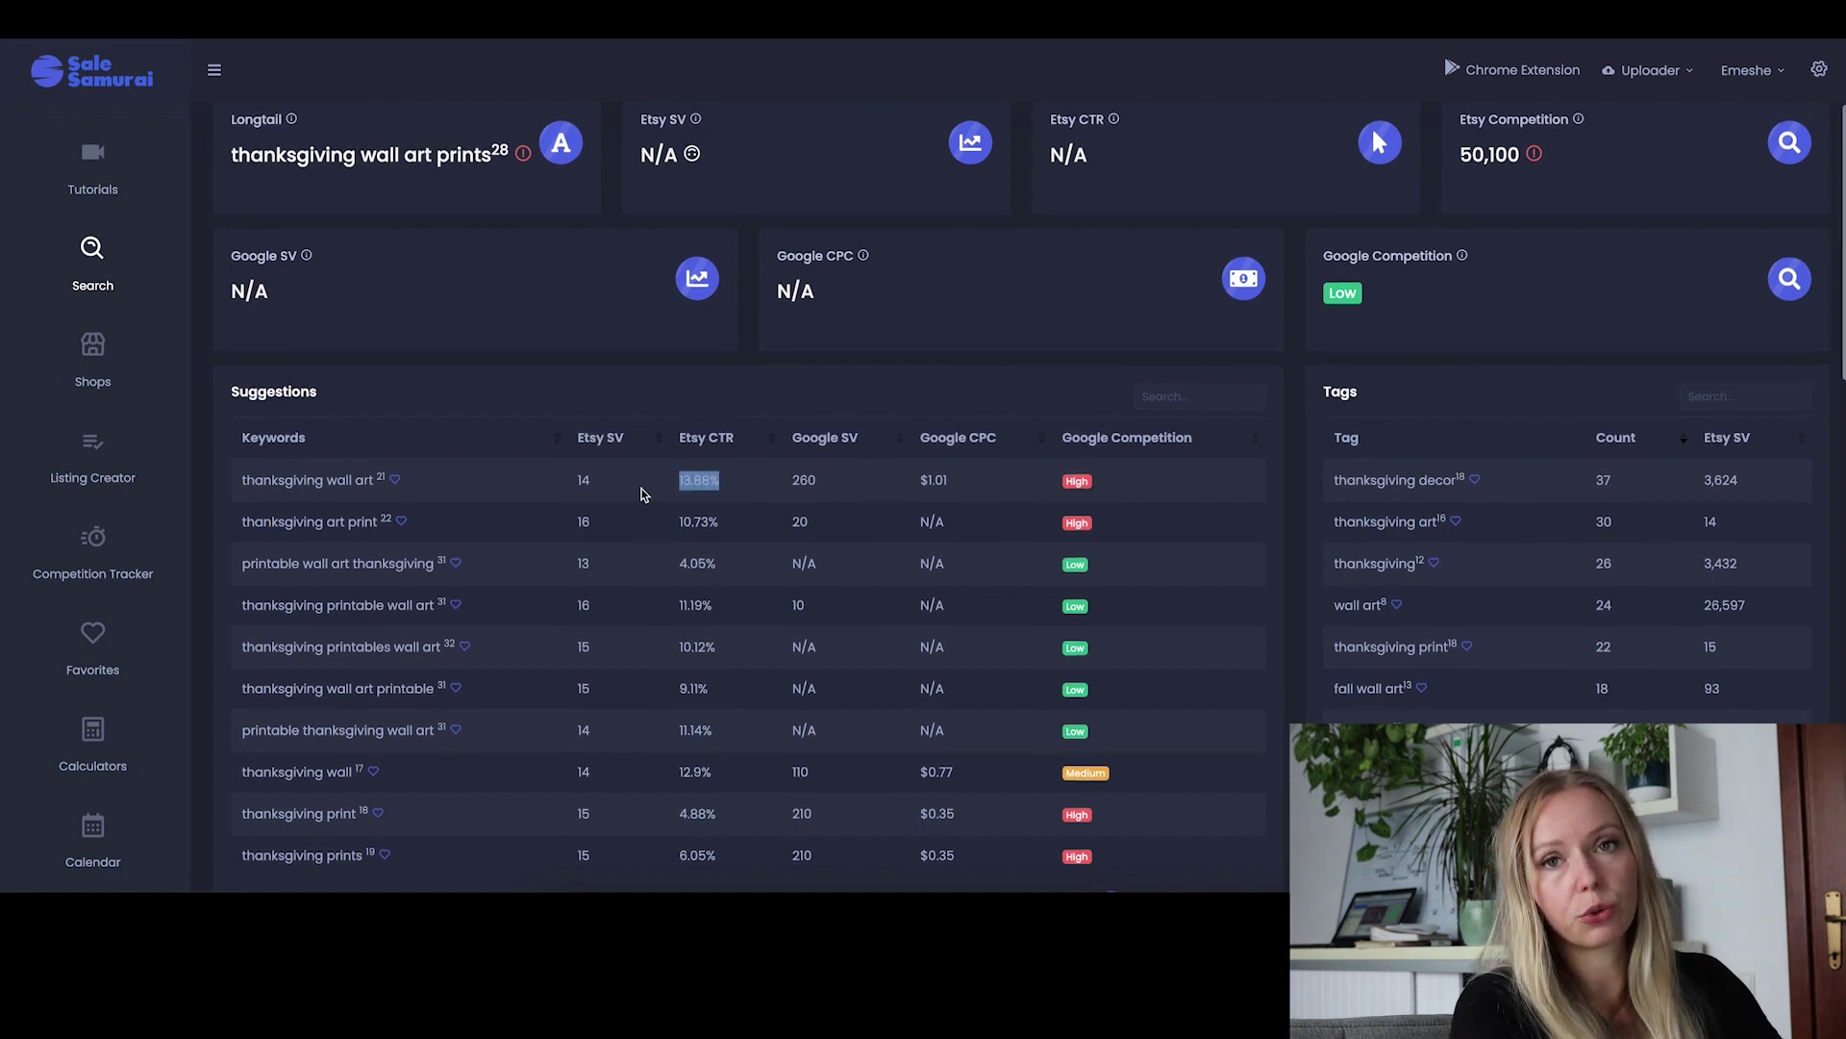
scroll(741, 532, "down", 1)
scroll(740, 532, "down", 1)
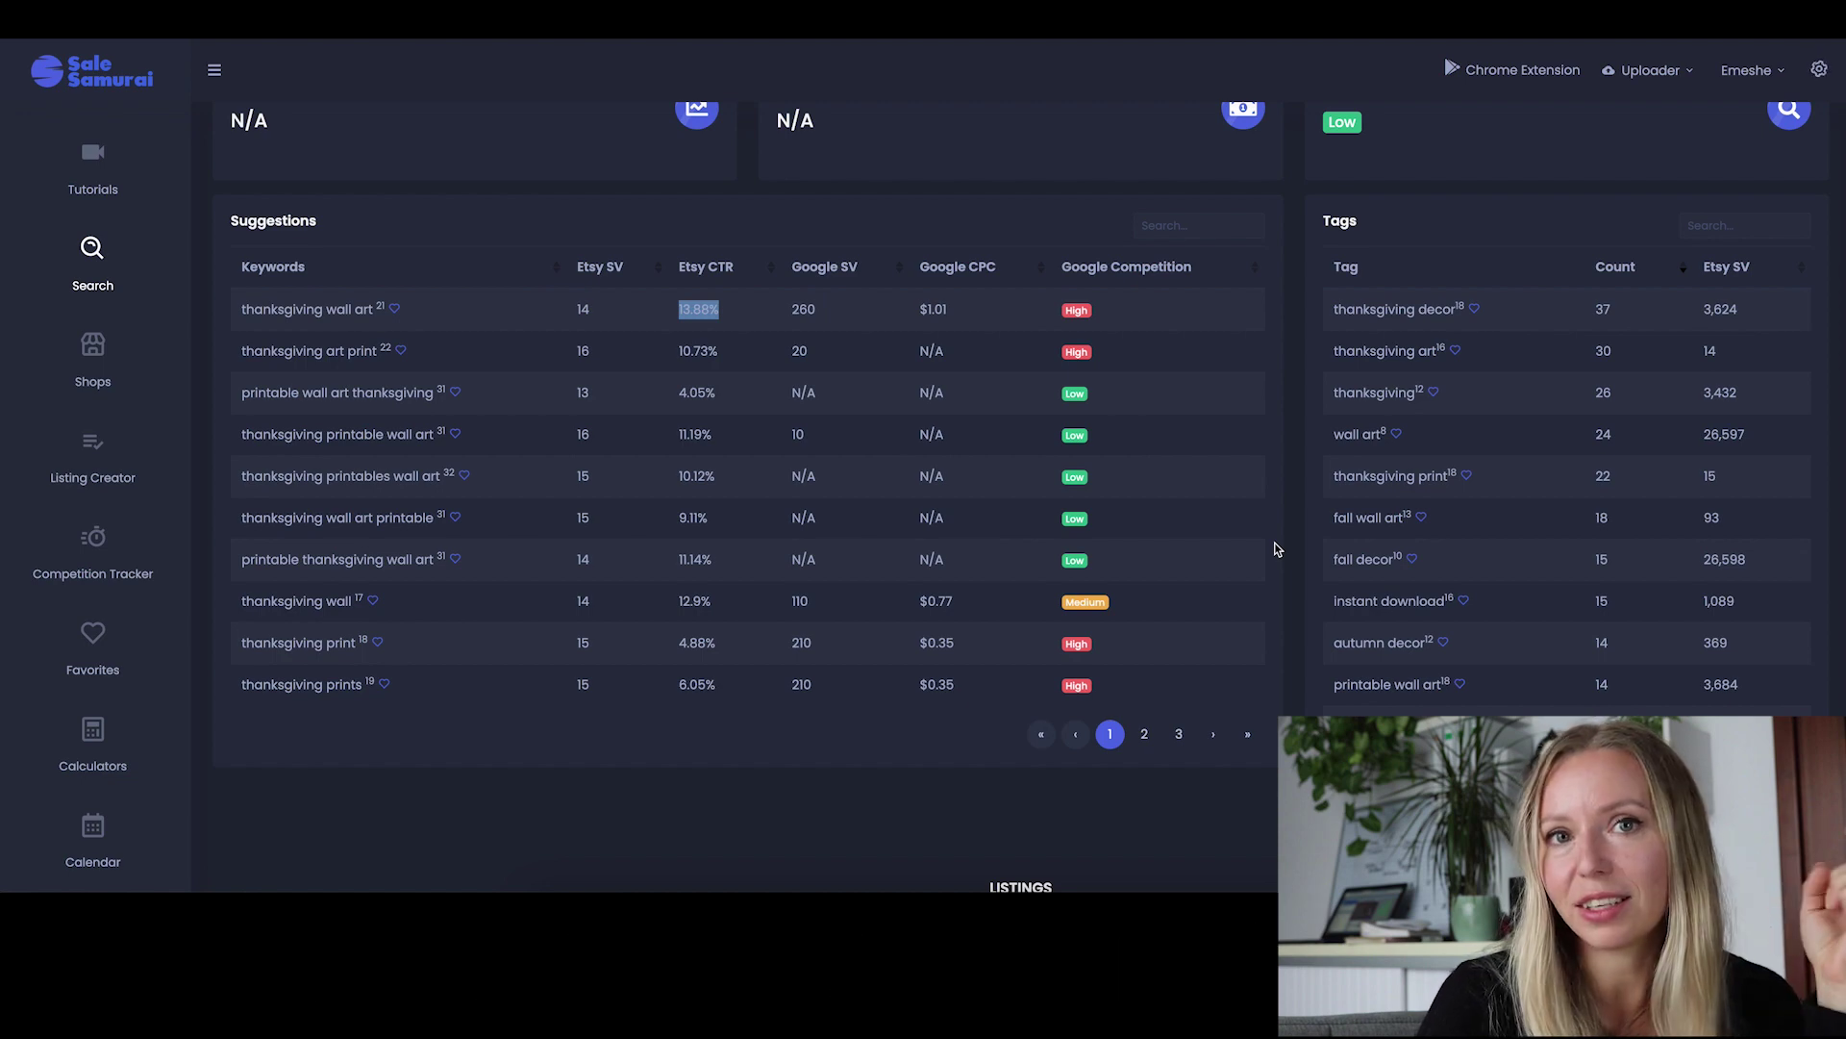
scroll(1277, 549, "up", 1)
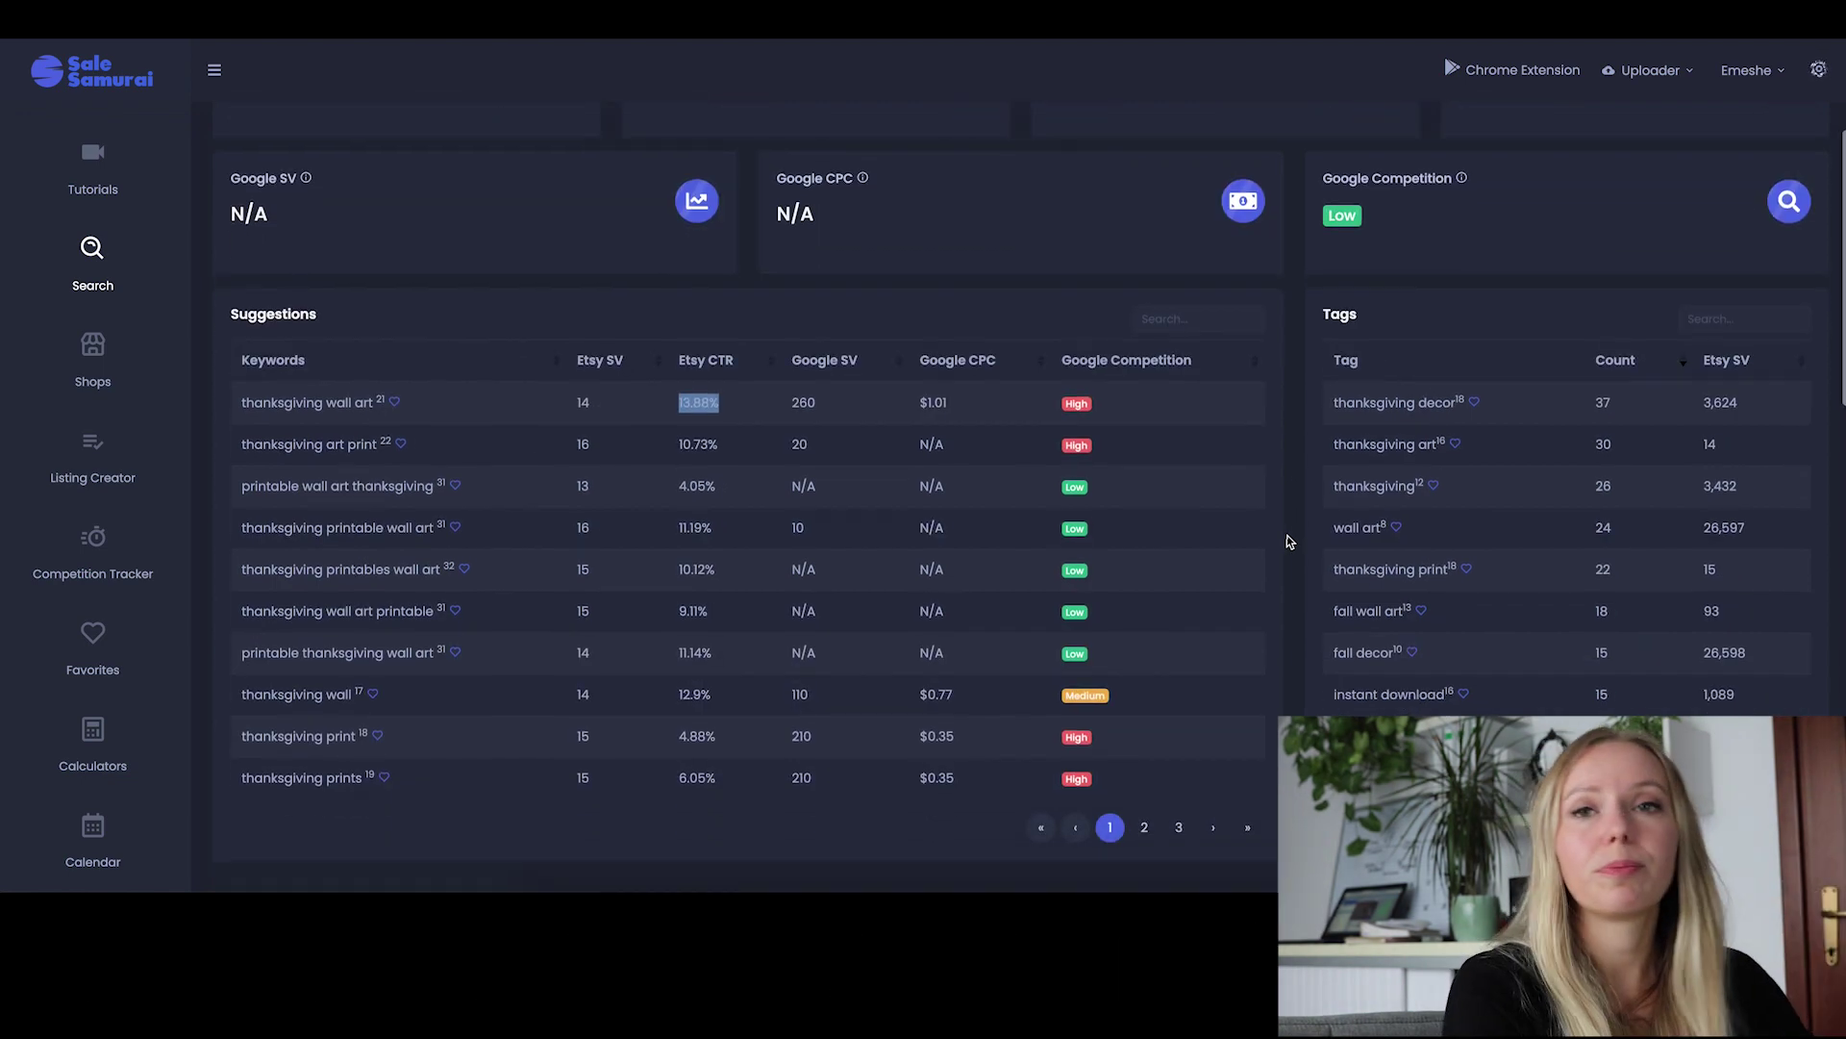
scroll(1279, 534, "down", 2)
scroll(1279, 524, "up", 3)
scroll(1280, 525, "up", 2)
scroll(1280, 524, "down", 2)
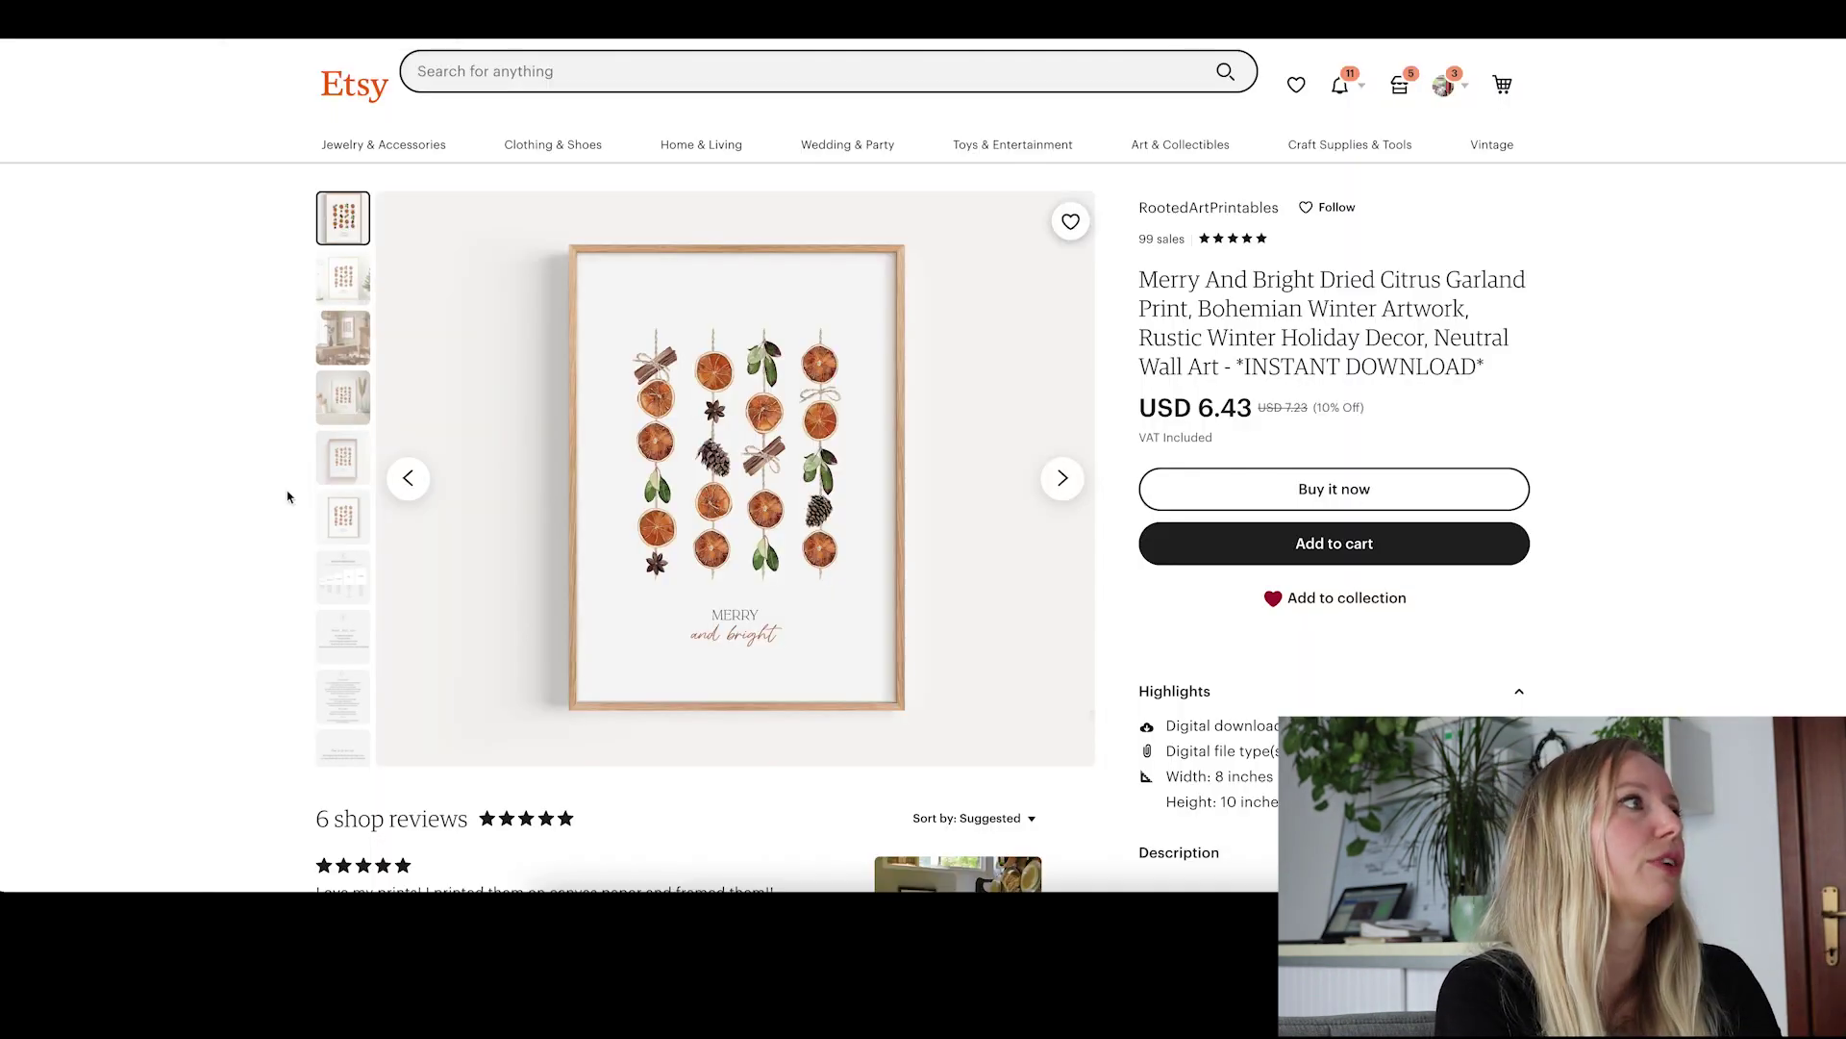
- On Etsy, browse the mockup images of the Merry And Bright Dried Citrus Garland listing
scroll(288, 494, "down", 2)
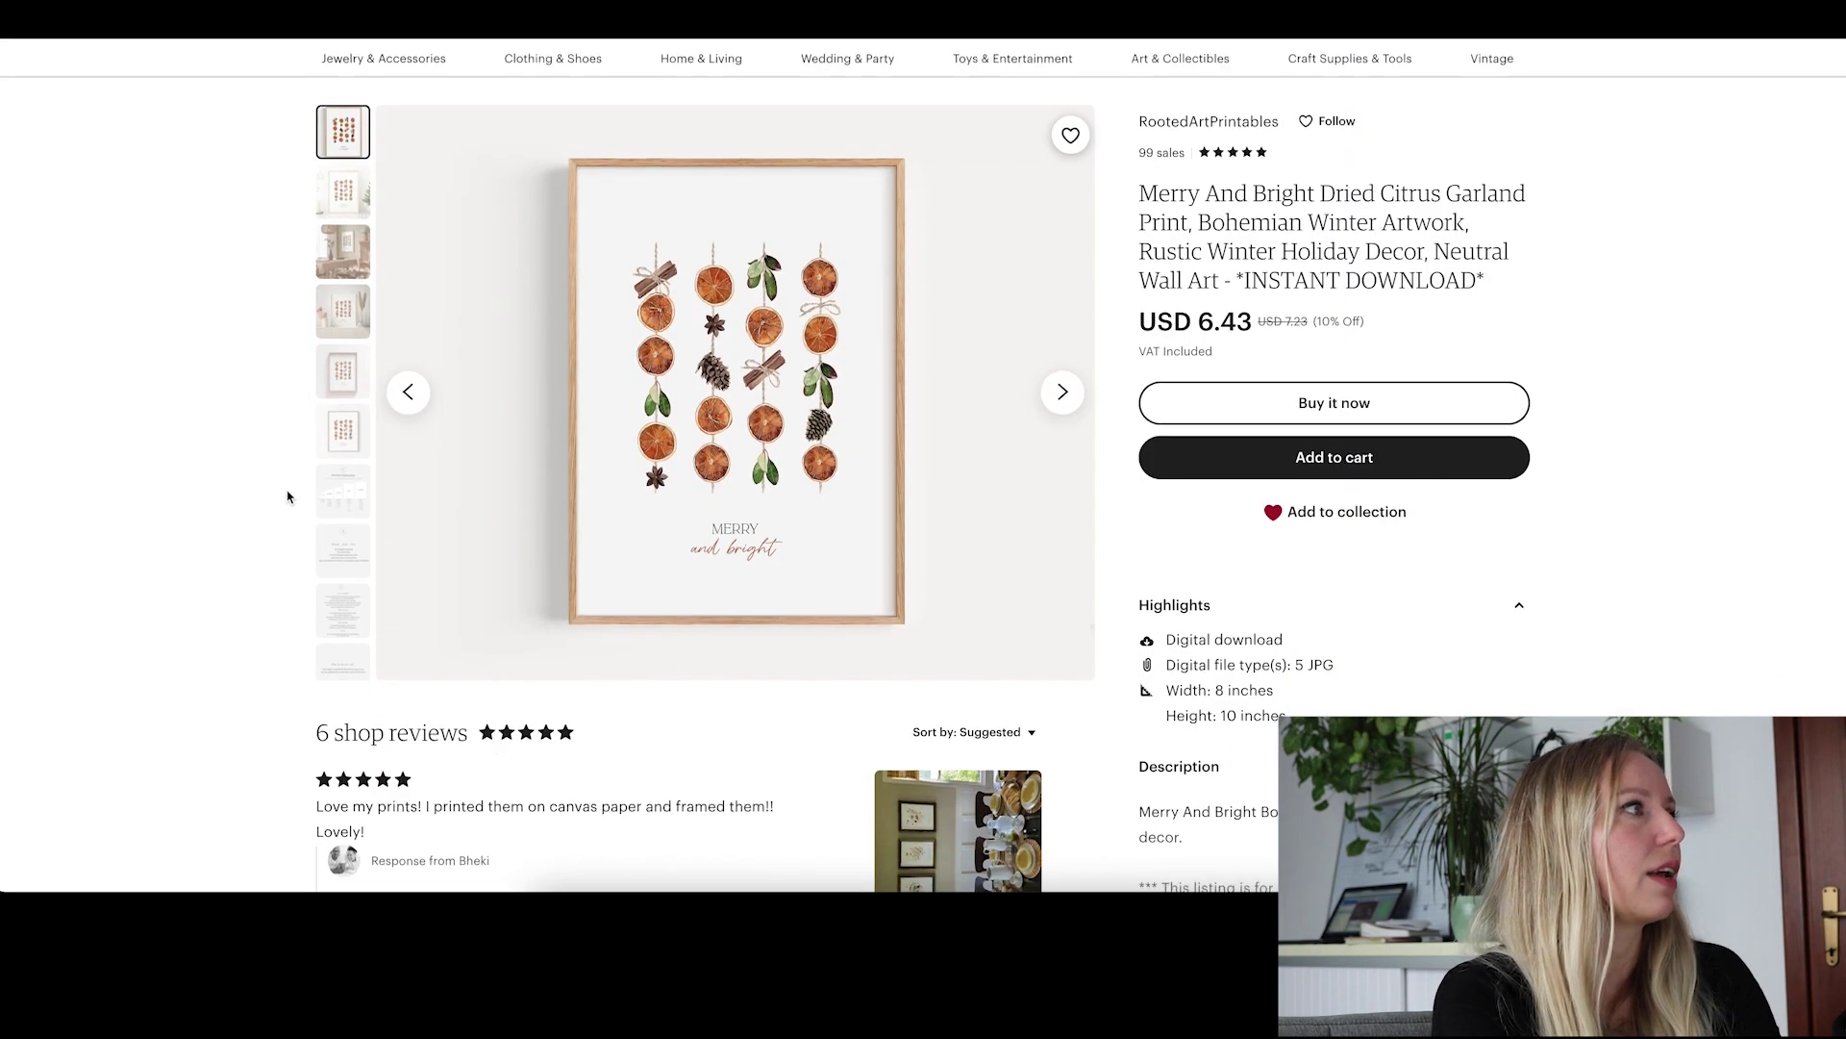
left_click(348, 188)
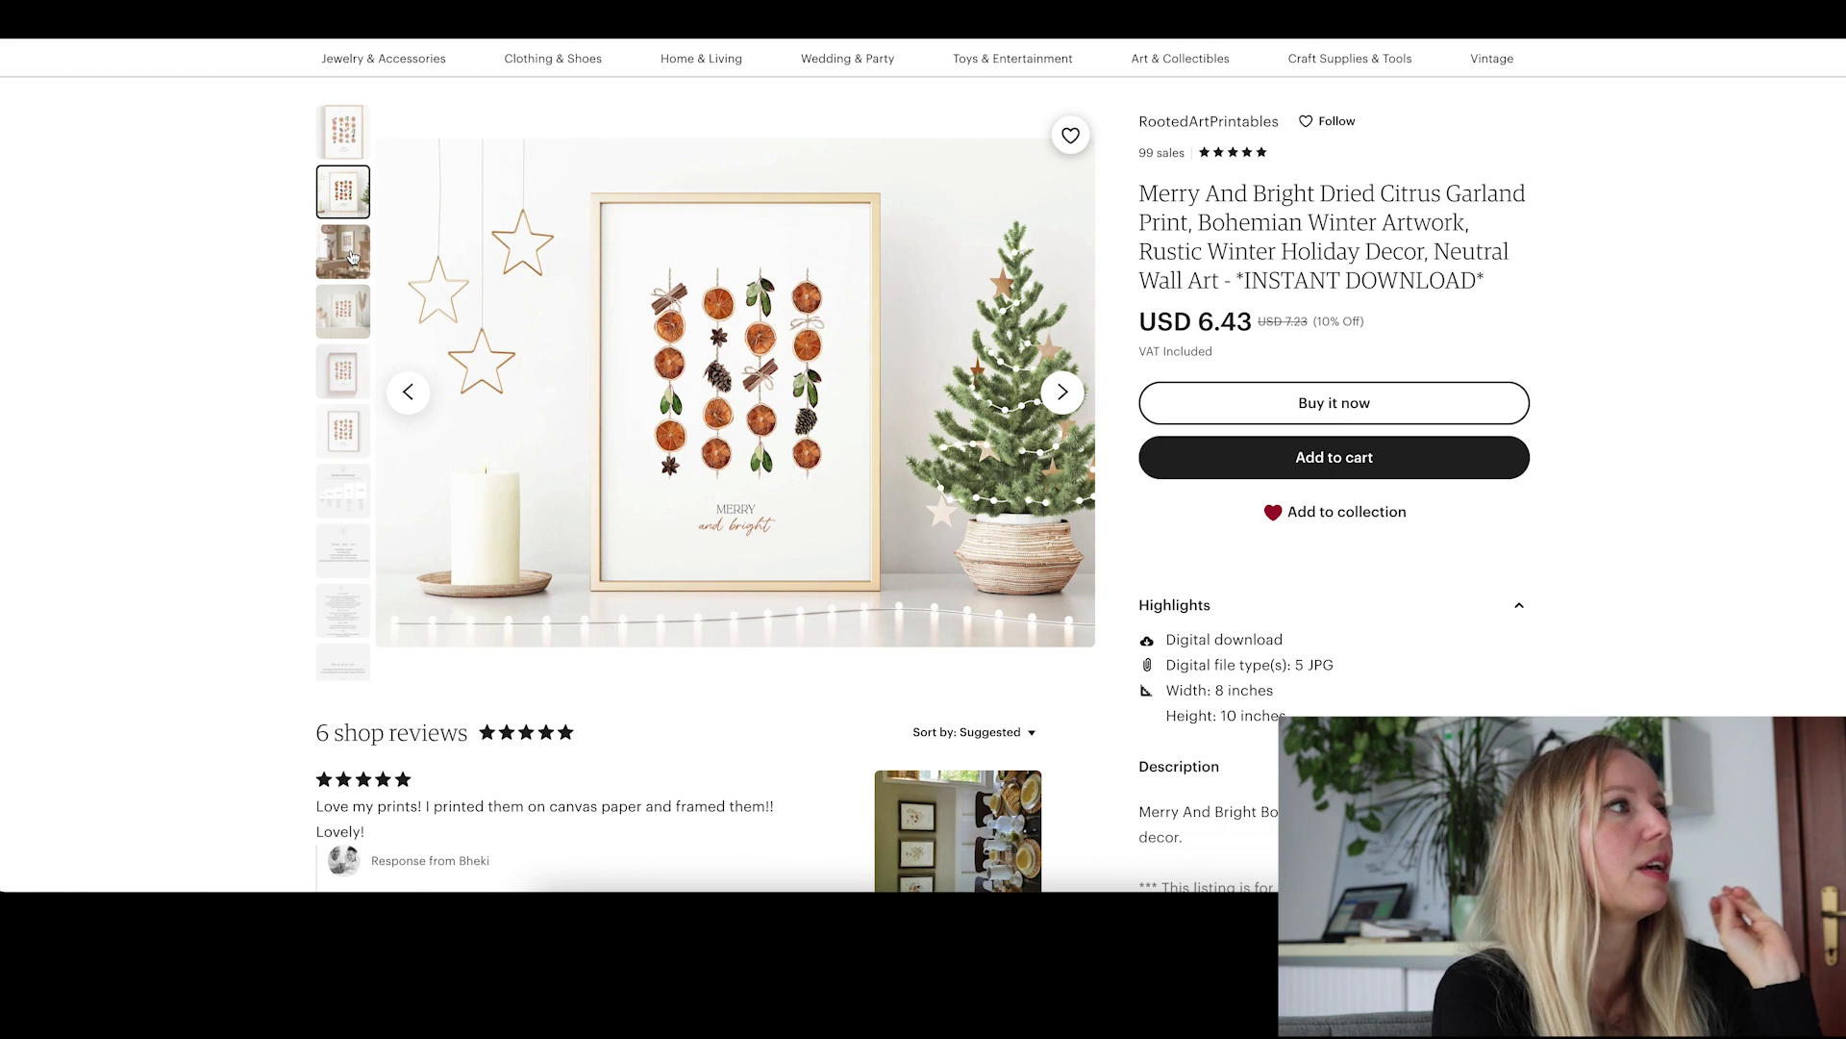
left_click(351, 255)
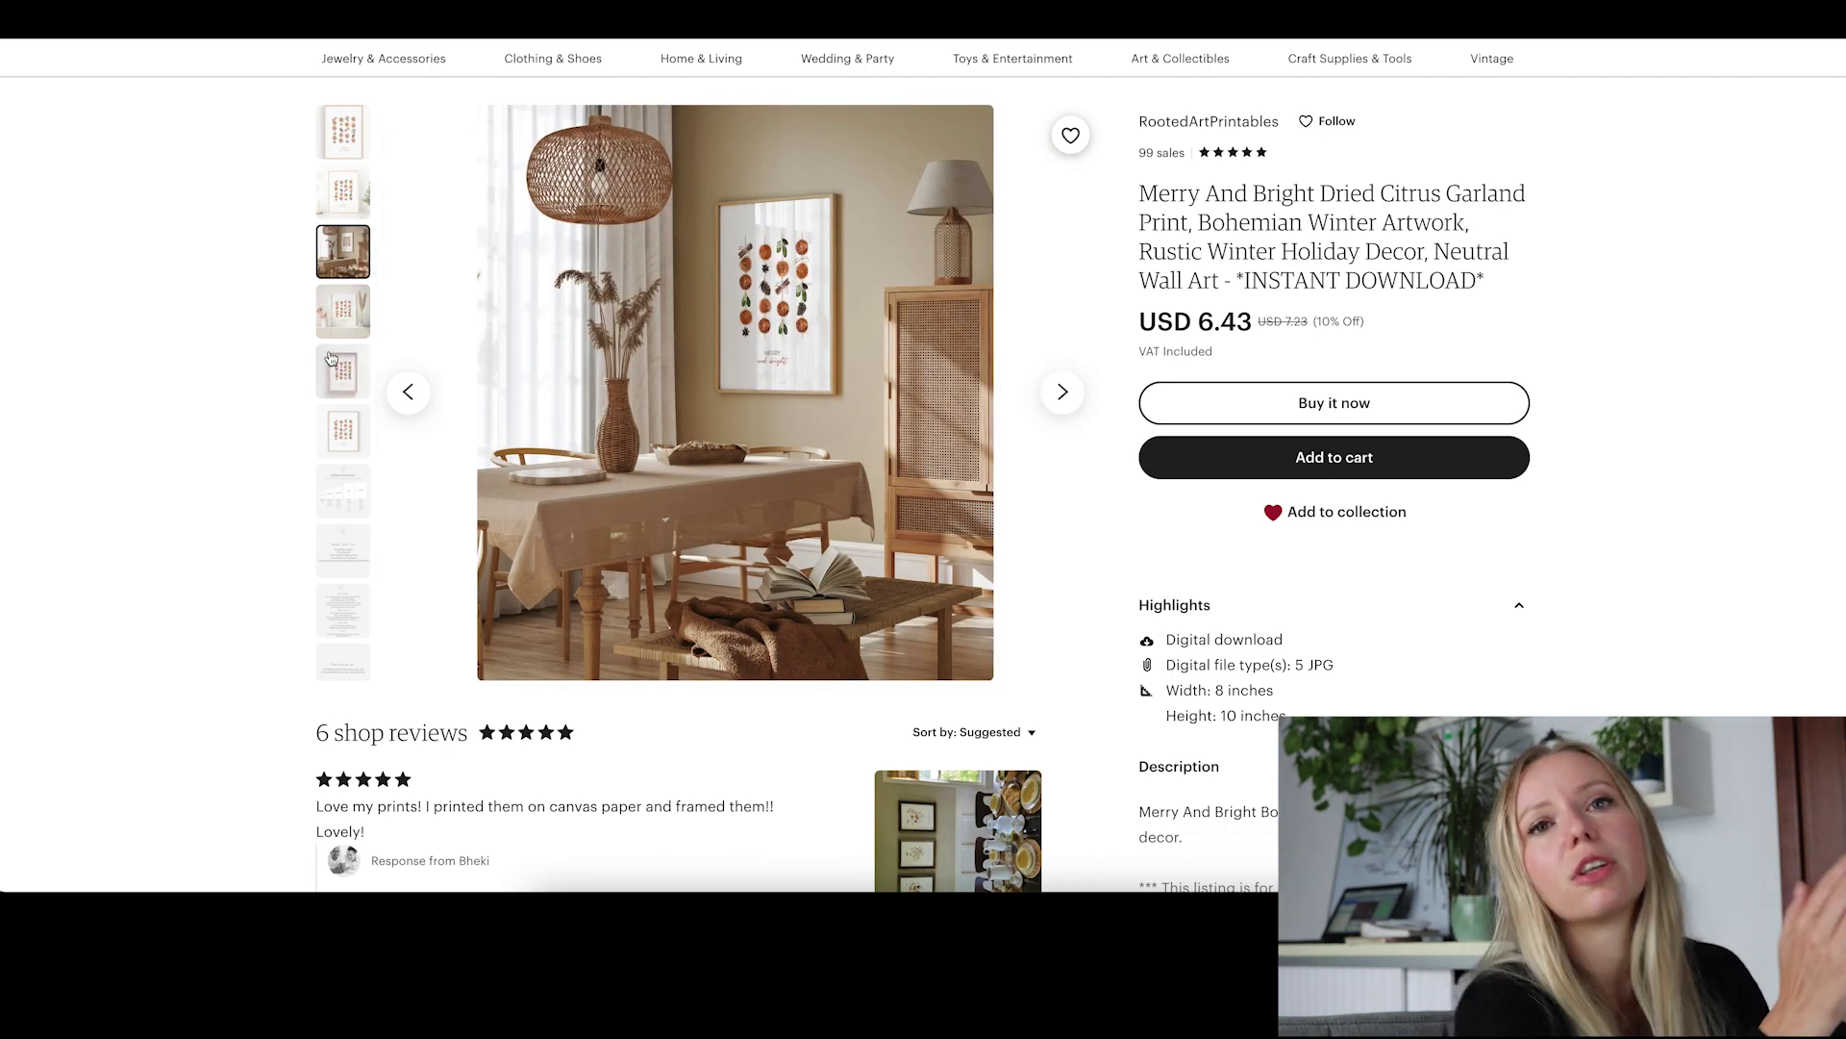